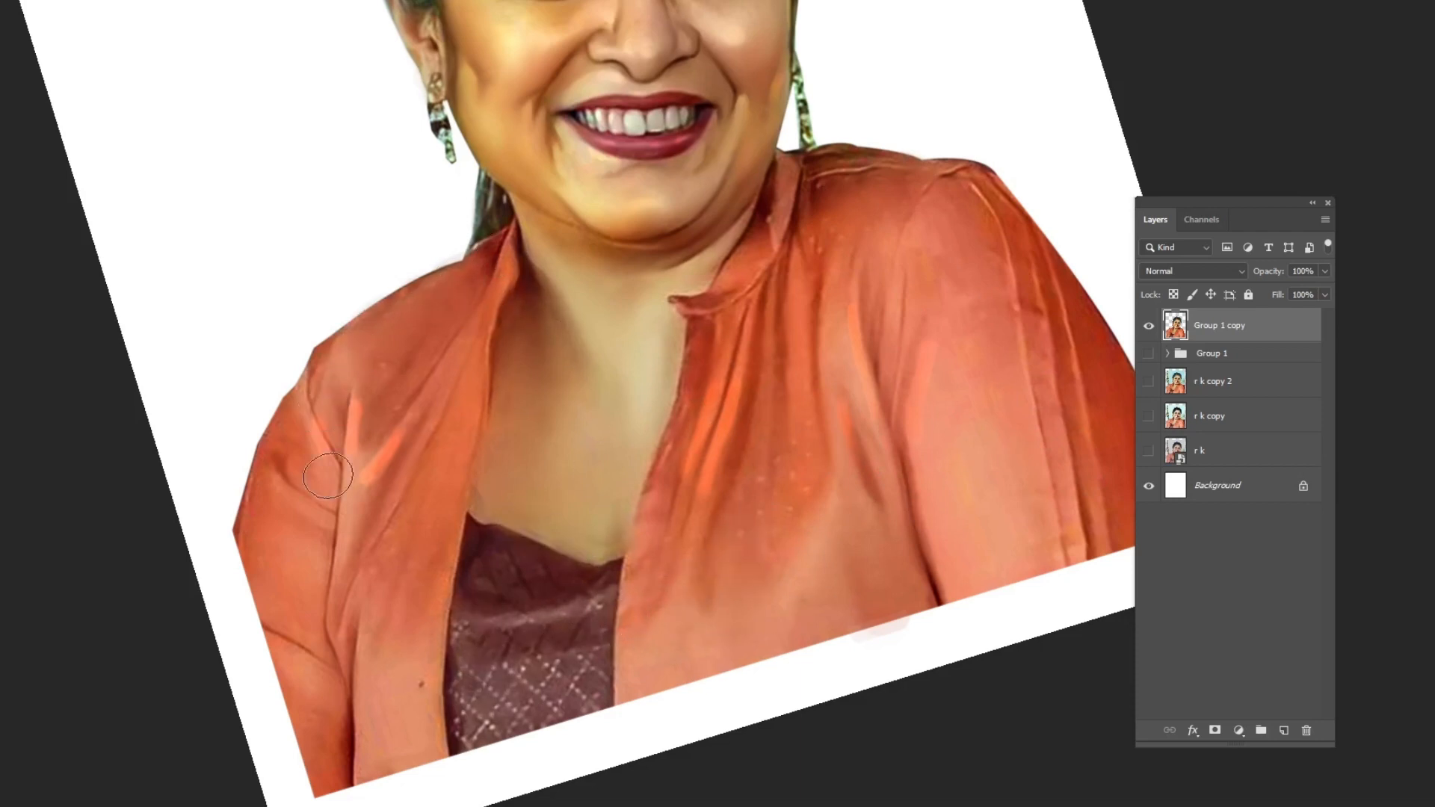
Apply Selective Color to the portrait, increasing the black in the Yellows.
key("ctrl+0")
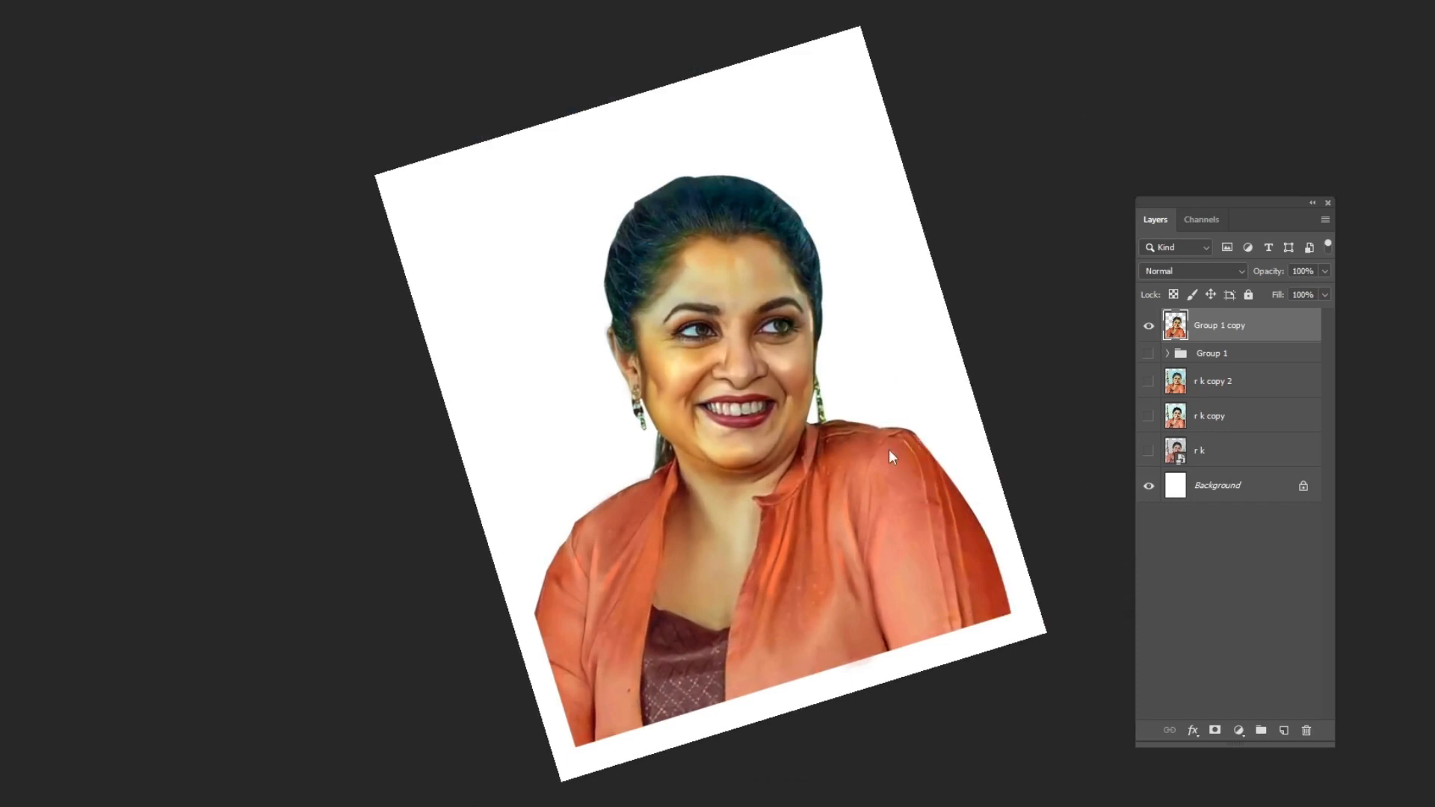
key("ctrl+alt+shift+s")
left_click(1067, 228)
left_click(1053, 241)
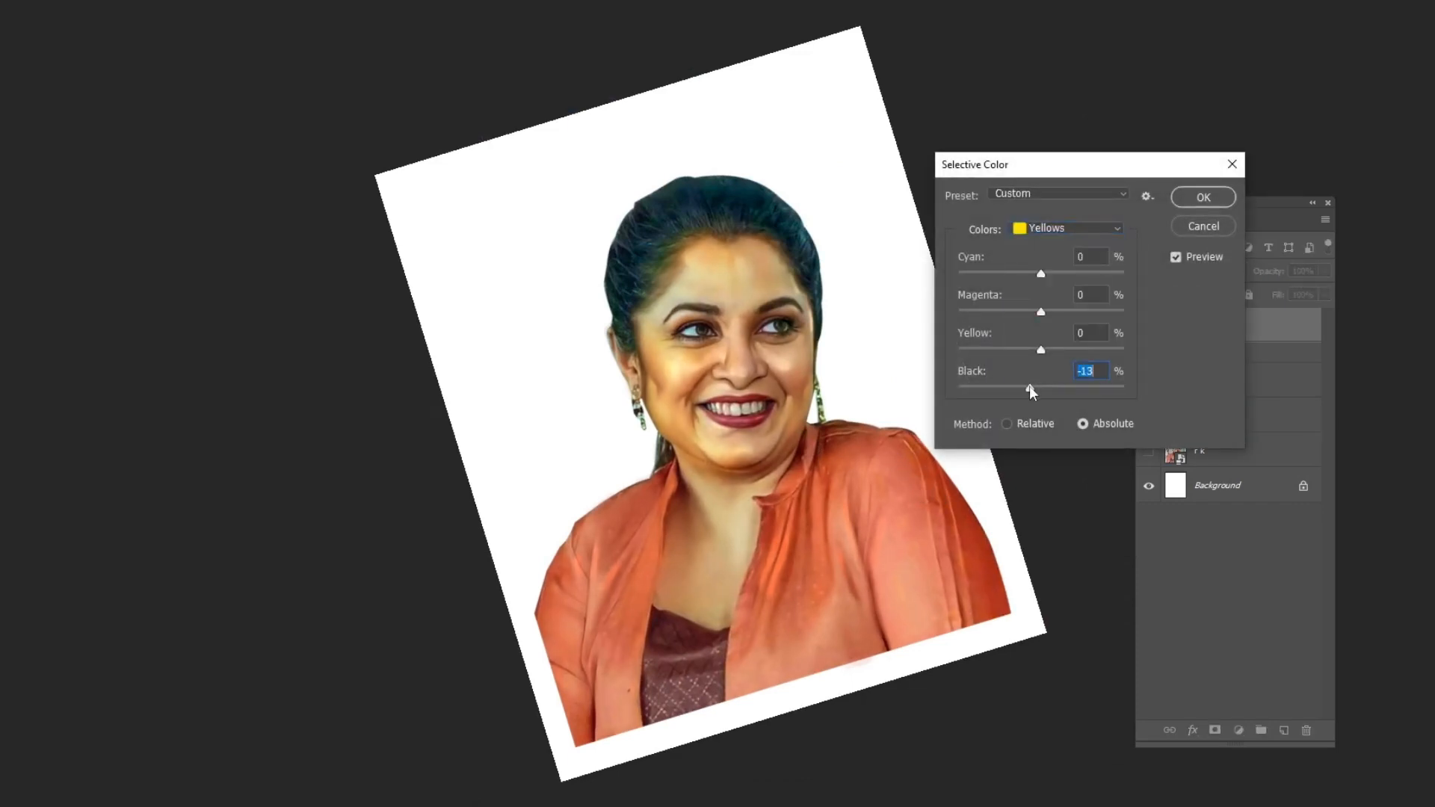
left_click_drag(1030, 390, 1068, 390)
left_click(1118, 228)
left_click(1046, 227)
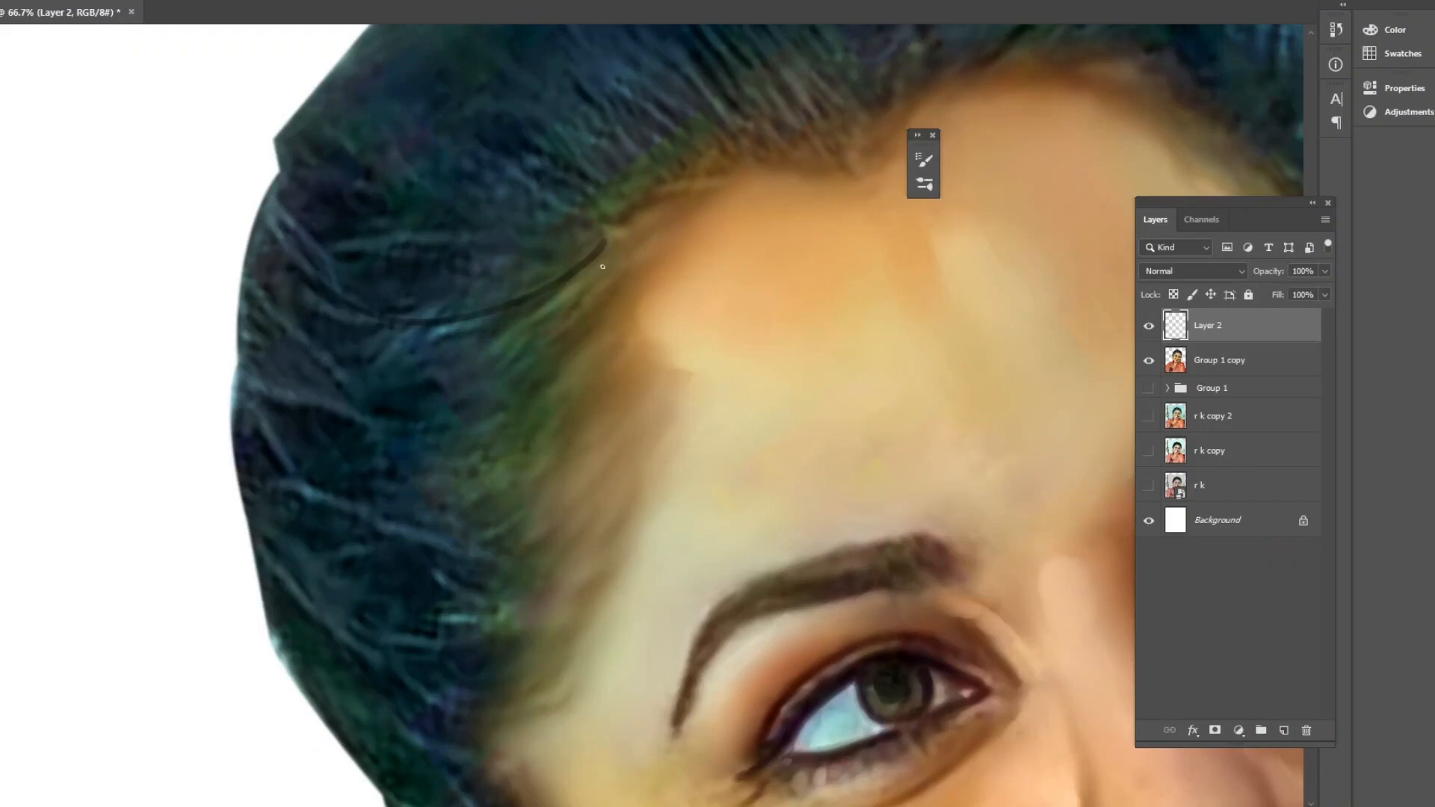
Paint fine hair strands across the upper hair on the new layer.
mouse_move(602, 267)
left_mouse_down()
mouse_move(302, 296)
mouse_move(308, 317)
mouse_move(338, 323)
left_mouse_up()
left_click_drag(606, 301, 341, 329)
mouse_move(563, 338)
left_mouse_down()
mouse_move(363, 355)
mouse_move(385, 346)
left_mouse_up()
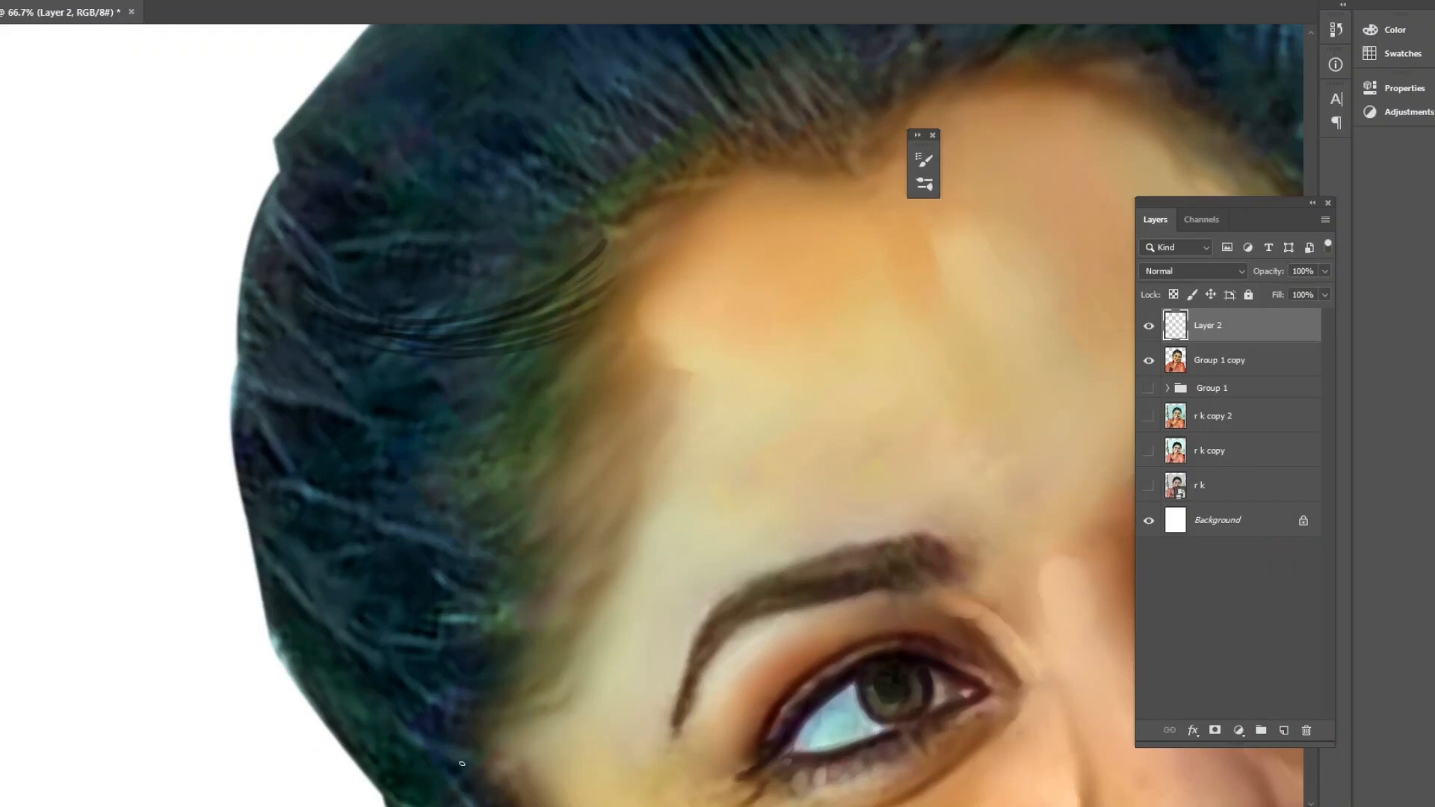
Open the Lazy Nezumi Pro smoothing window and close it again.
left_click(1250, 435)
left_click(1270, 451)
left_click(1426, 660)
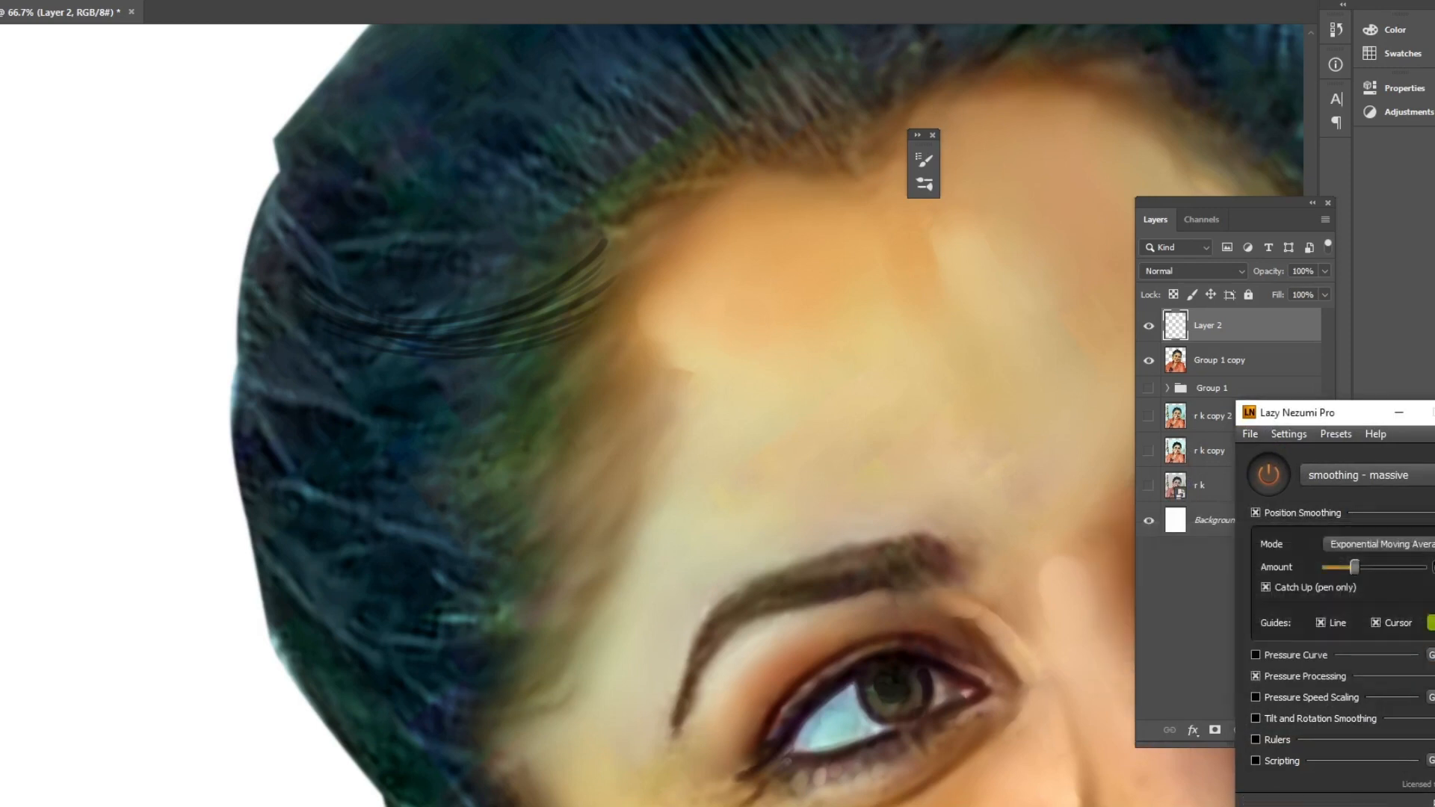
left_click(1424, 412)
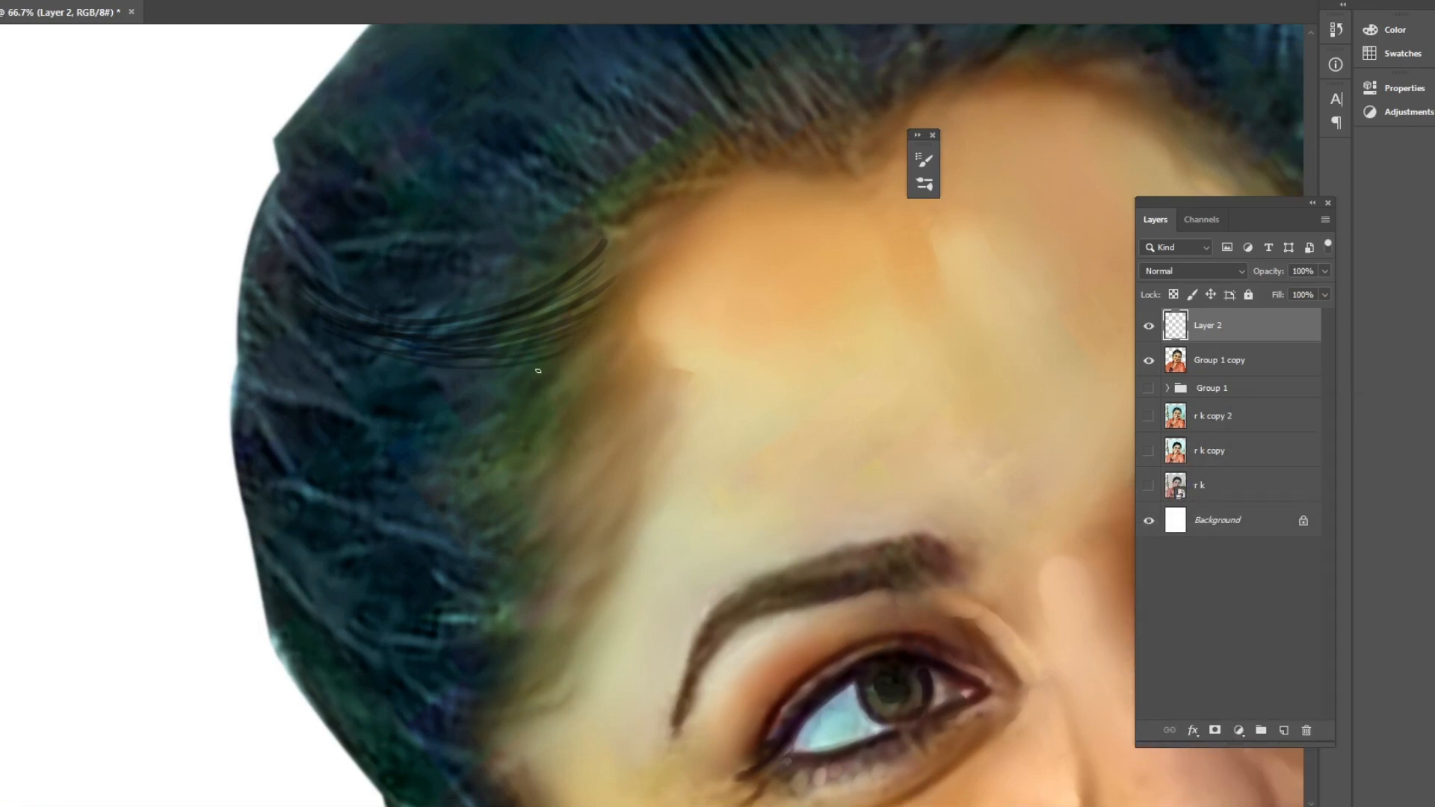
Paint more curved hair strands over the side of the hair.
left_click_drag(566, 361, 295, 332)
left_click_drag(608, 340, 289, 365)
left_click_drag(591, 370, 333, 418)
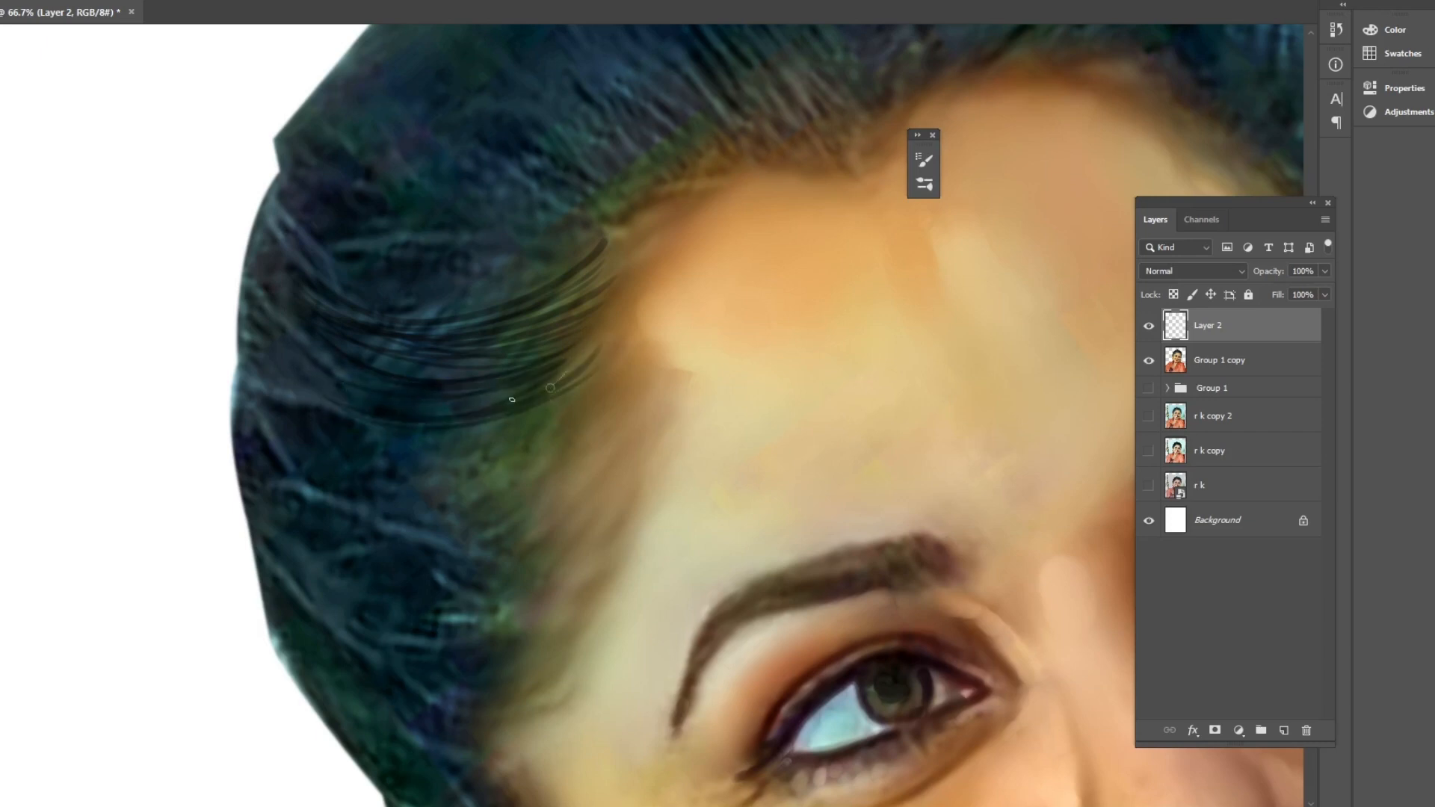
left_click_drag(585, 386, 343, 450)
mouse_move(532, 439)
left_mouse_down()
mouse_move(314, 407)
mouse_move(254, 351)
left_mouse_up()
left_click_drag(590, 449, 380, 489)
left_click_drag(588, 406, 419, 480)
left_click_drag(571, 446, 436, 500)
left_click_drag(555, 469, 402, 507)
mouse_move(524, 523)
left_mouse_down()
mouse_move(562, 365)
mouse_move(361, 327)
left_mouse_up()
mouse_move(596, 341)
left_mouse_down()
mouse_move(436, 387)
mouse_move(345, 317)
left_mouse_up()
left_click(662, 271)
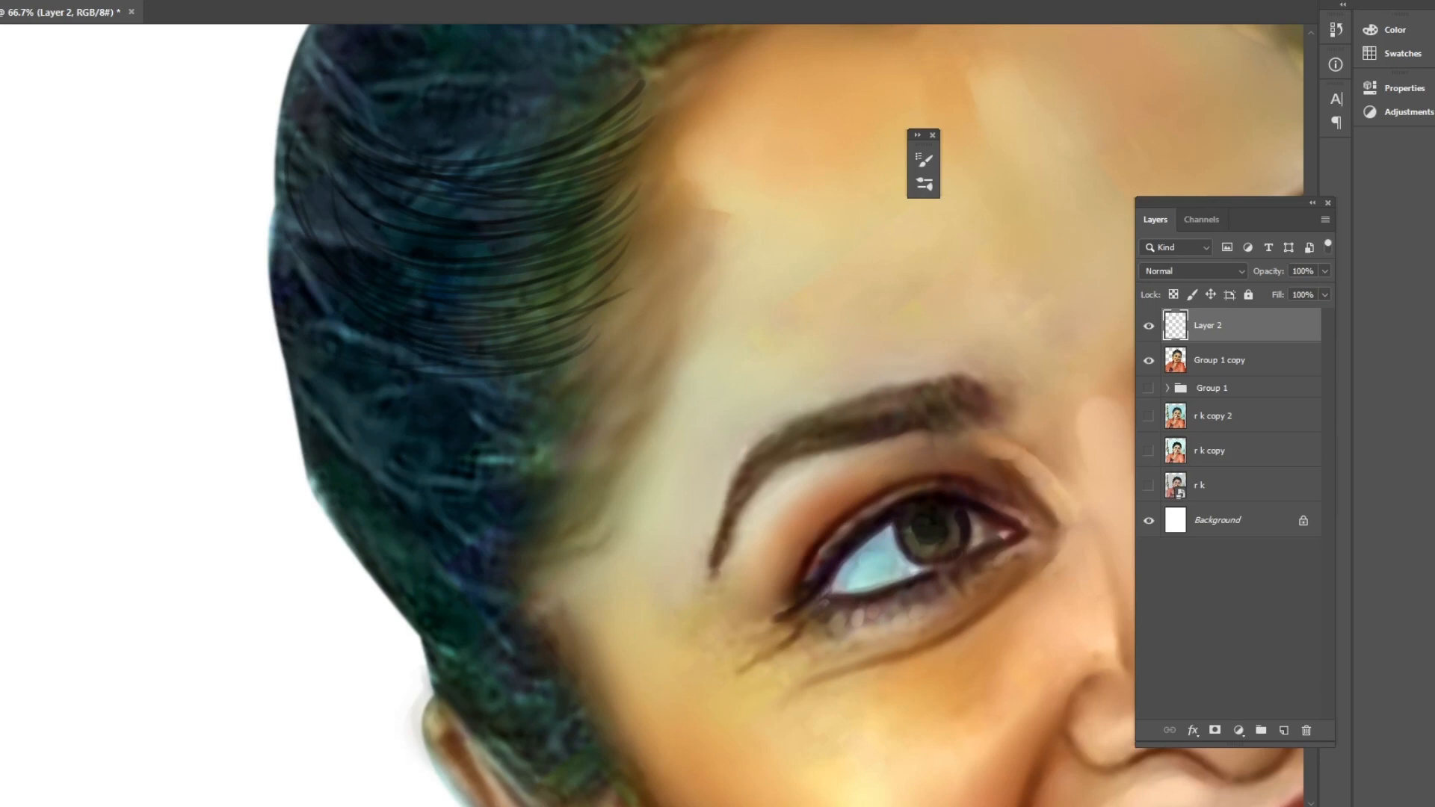
Pick a brown foreground color for painting strands near the hairline.
left_click(2, 523)
left_click(1027, 355)
left_click(1296, 255)
left_click(1, 524)
left_click(1075, 381)
left_click(1269, 248)
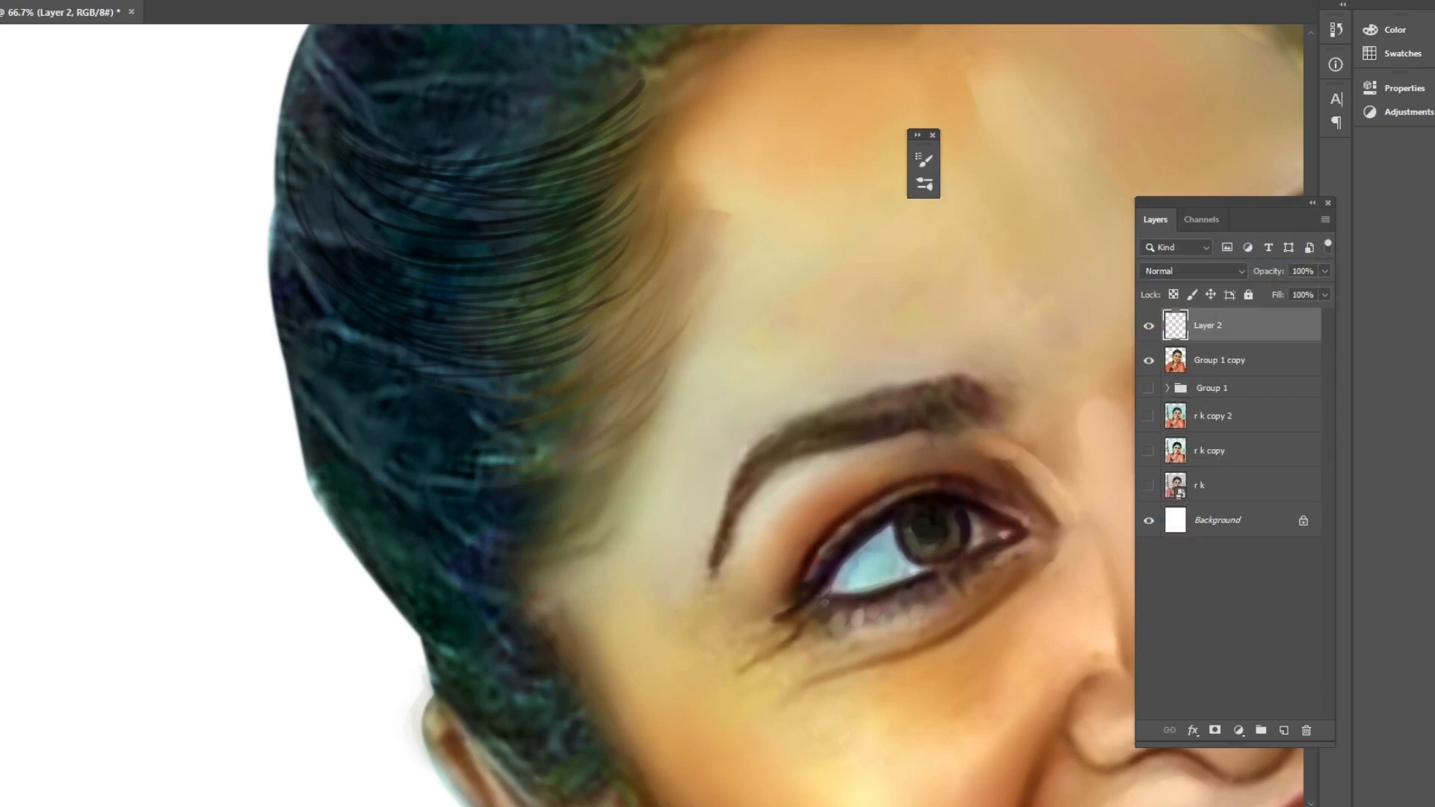
left_click(2, 523)
left_click(1065, 405)
left_click(1264, 249)
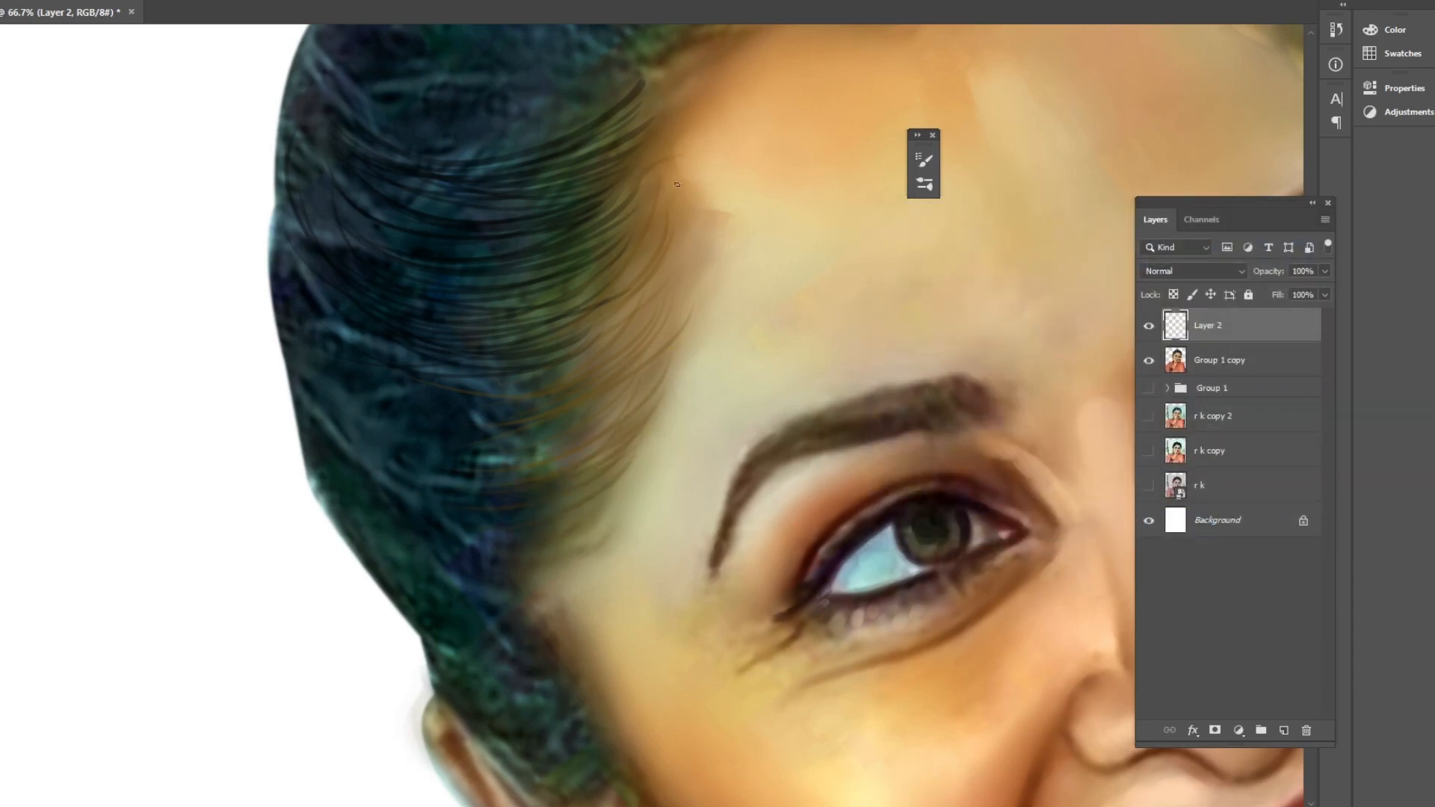
Paint strands along the hairline and a long loose strand down beside the face.
scroll(545, 385, "down", 1)
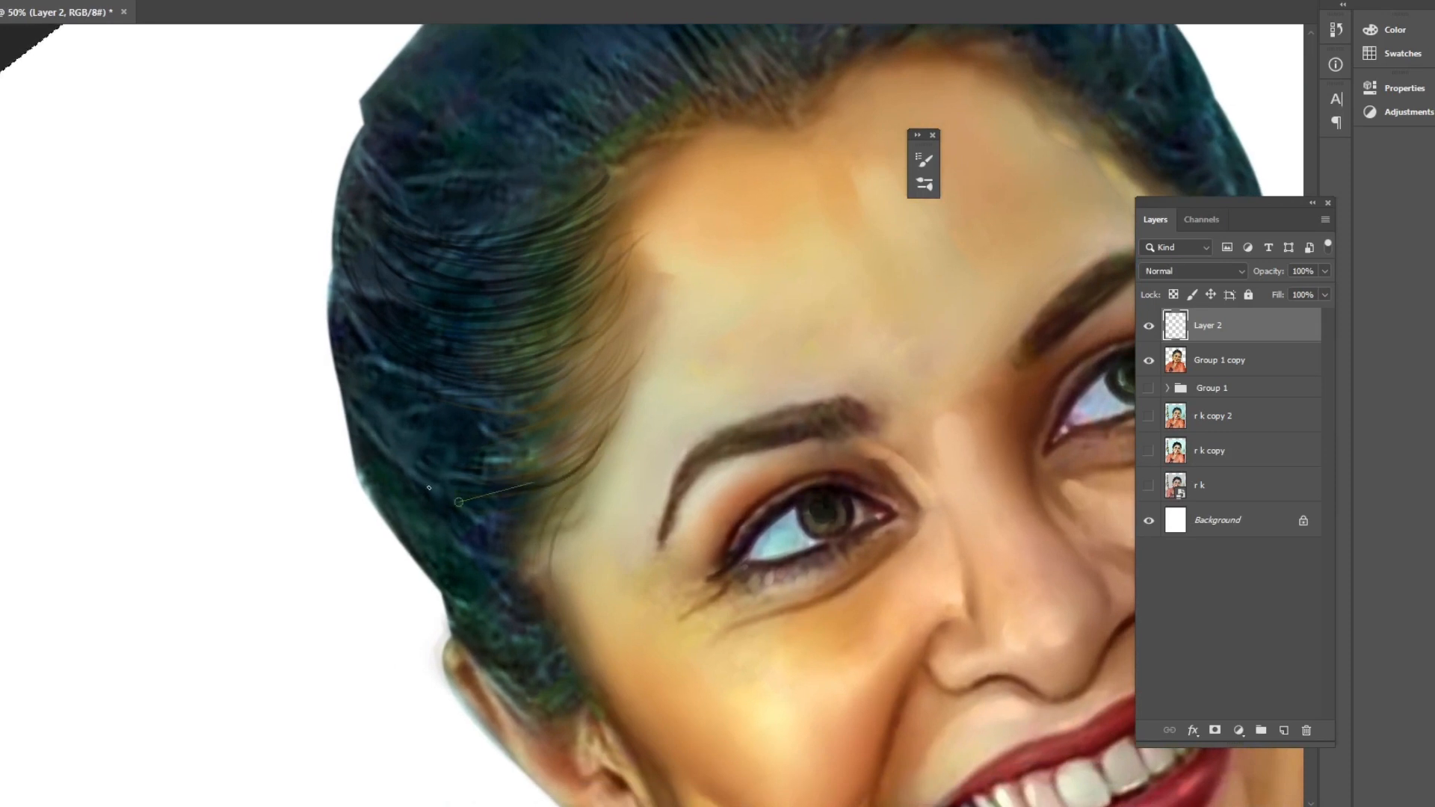
left_click_drag(591, 447, 554, 268)
mouse_move(394, 340)
left_mouse_down()
mouse_move(540, 317)
mouse_move(528, 343)
left_mouse_up()
left_click_drag(317, 298, 374, 370)
left_click_drag(304, 257, 486, 423)
left_click_drag(400, 414, 355, 359)
left_click_drag(389, 417, 470, 488)
left_click_drag(508, 332, 710, 597)
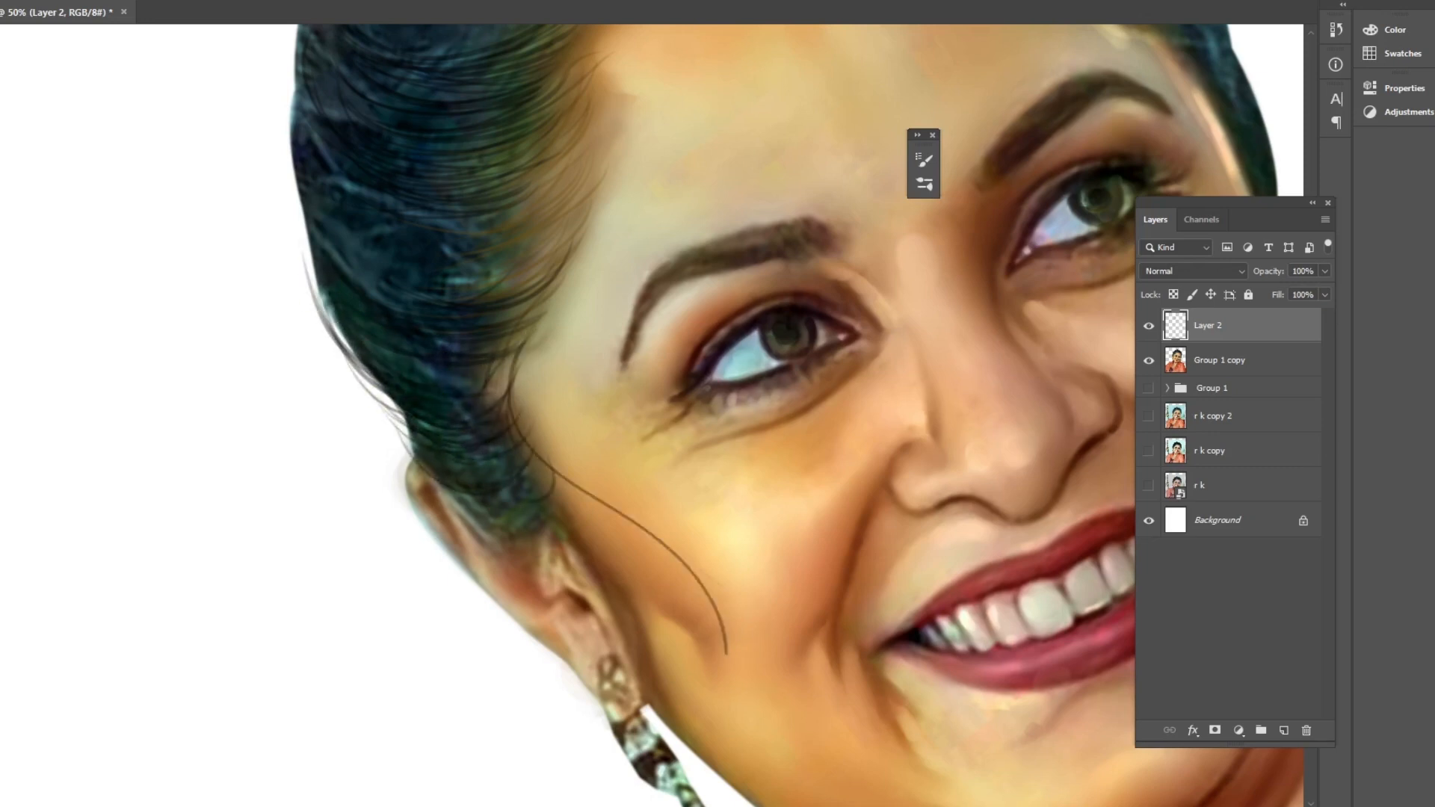
Paint loose flyaway strands along the outer edge of the hair.
key("ctrl+minus")
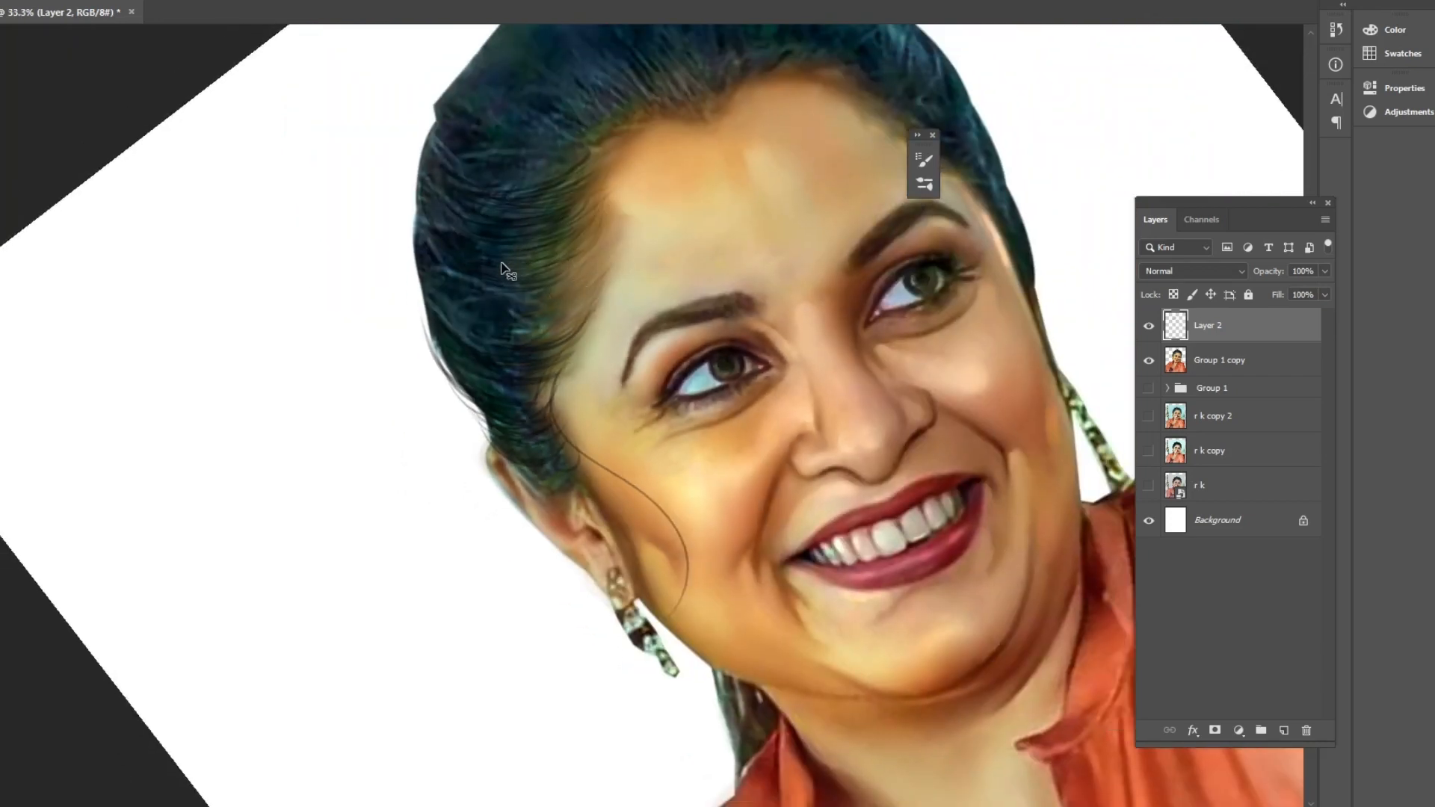
key("ctrl+minus")
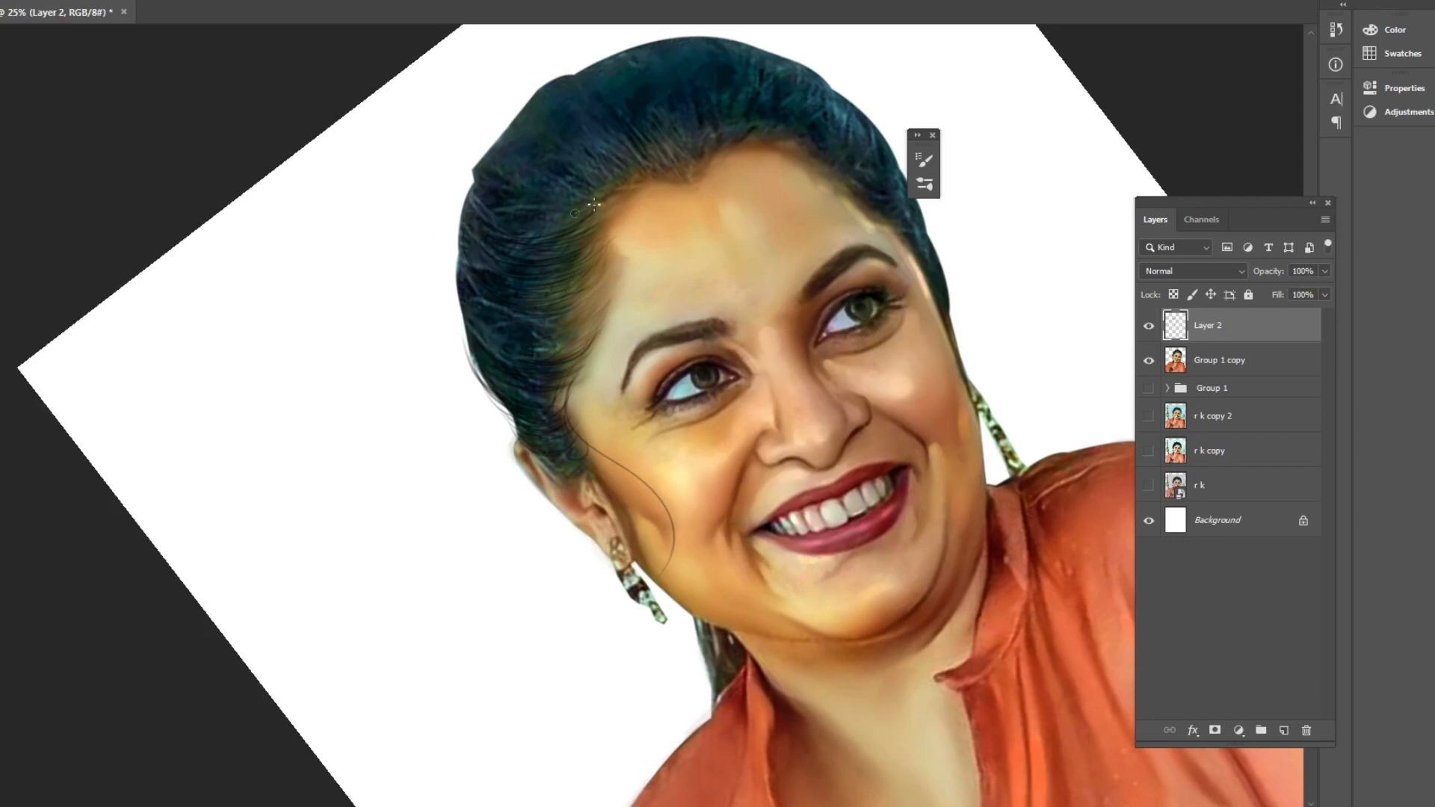
key("ctrl+plus")
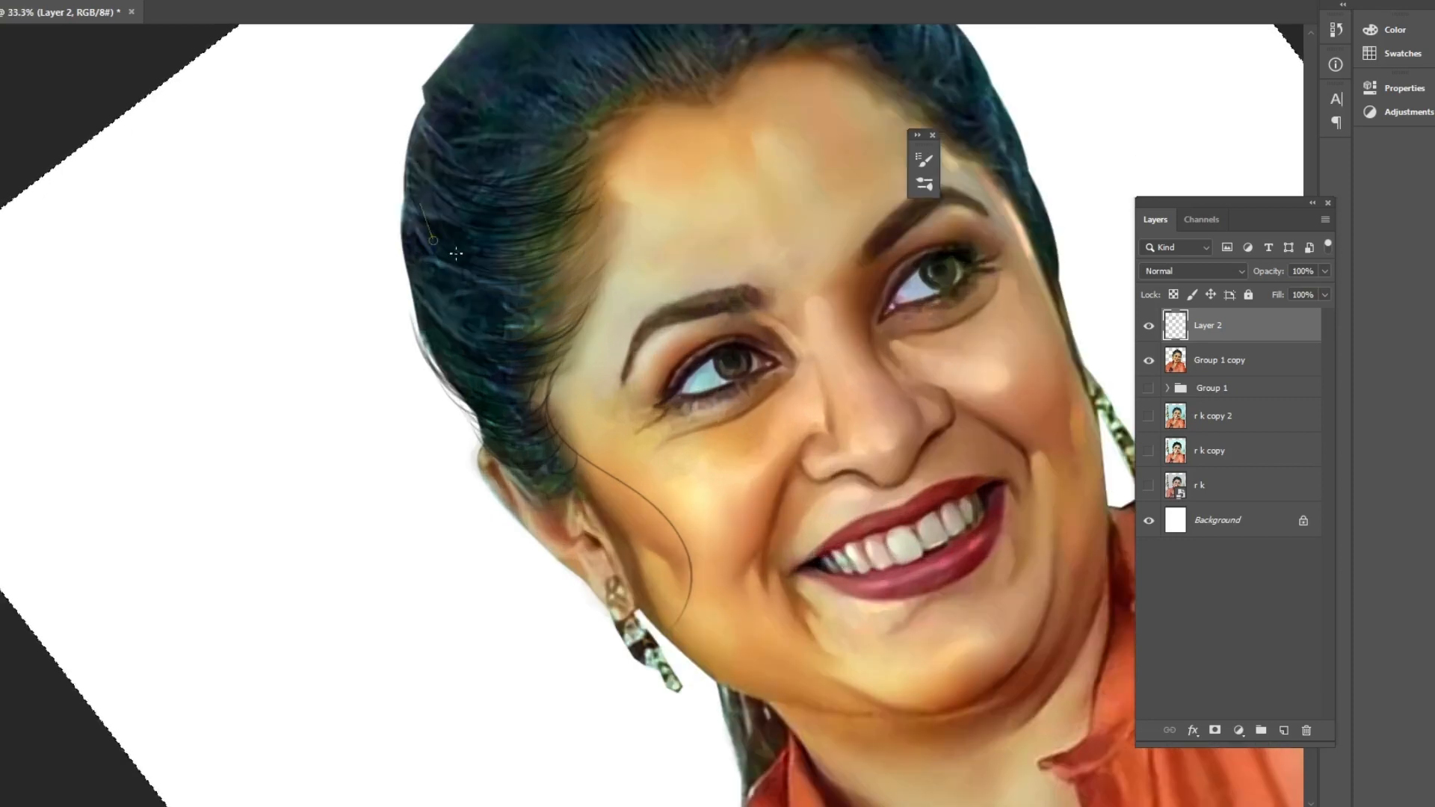
left_click_drag(587, 260, 513, 327)
left_click_drag(554, 177, 505, 196)
mouse_move(559, 458)
left_mouse_down()
mouse_move(506, 457)
mouse_move(449, 365)
mouse_move(405, 245)
left_mouse_up()
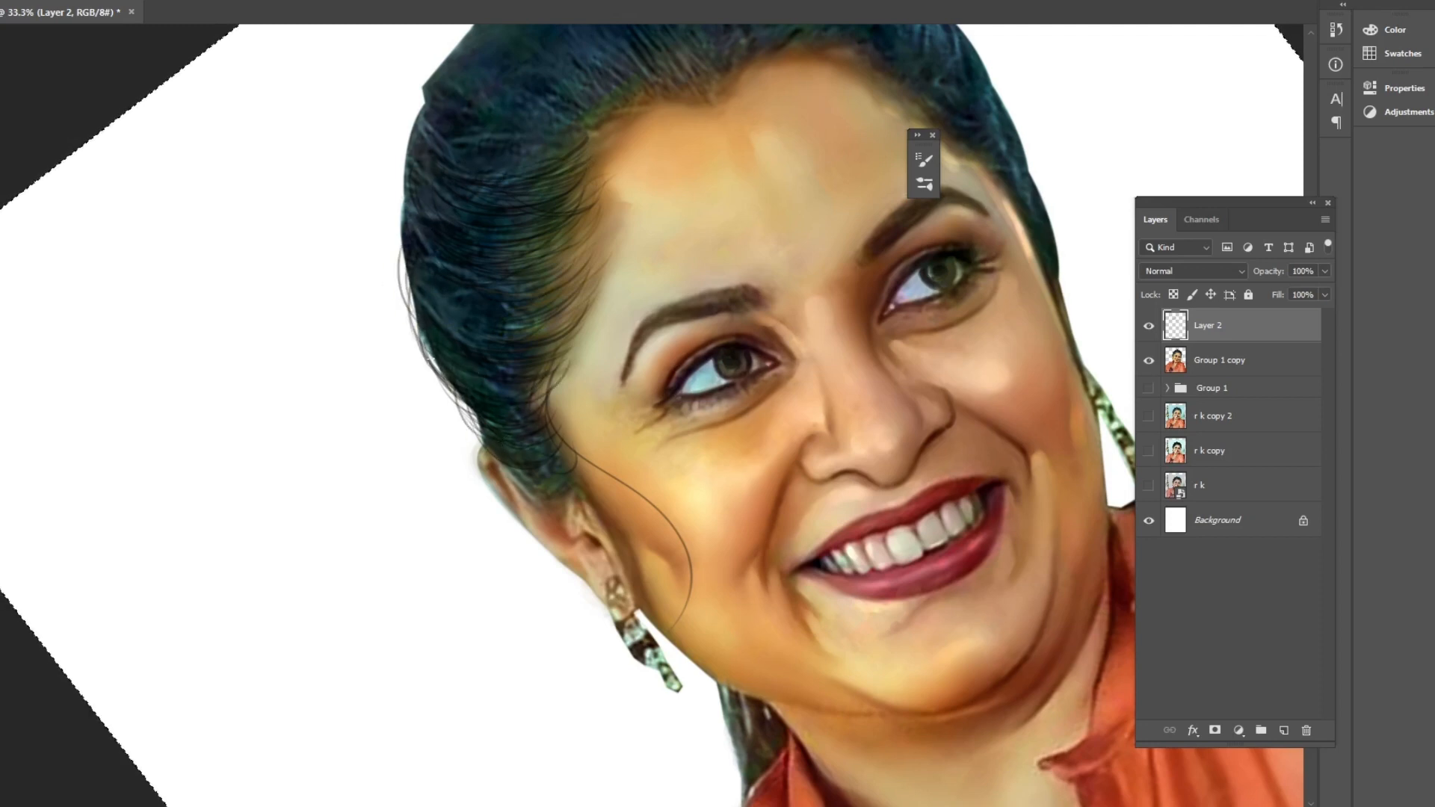
left_click(508, 806)
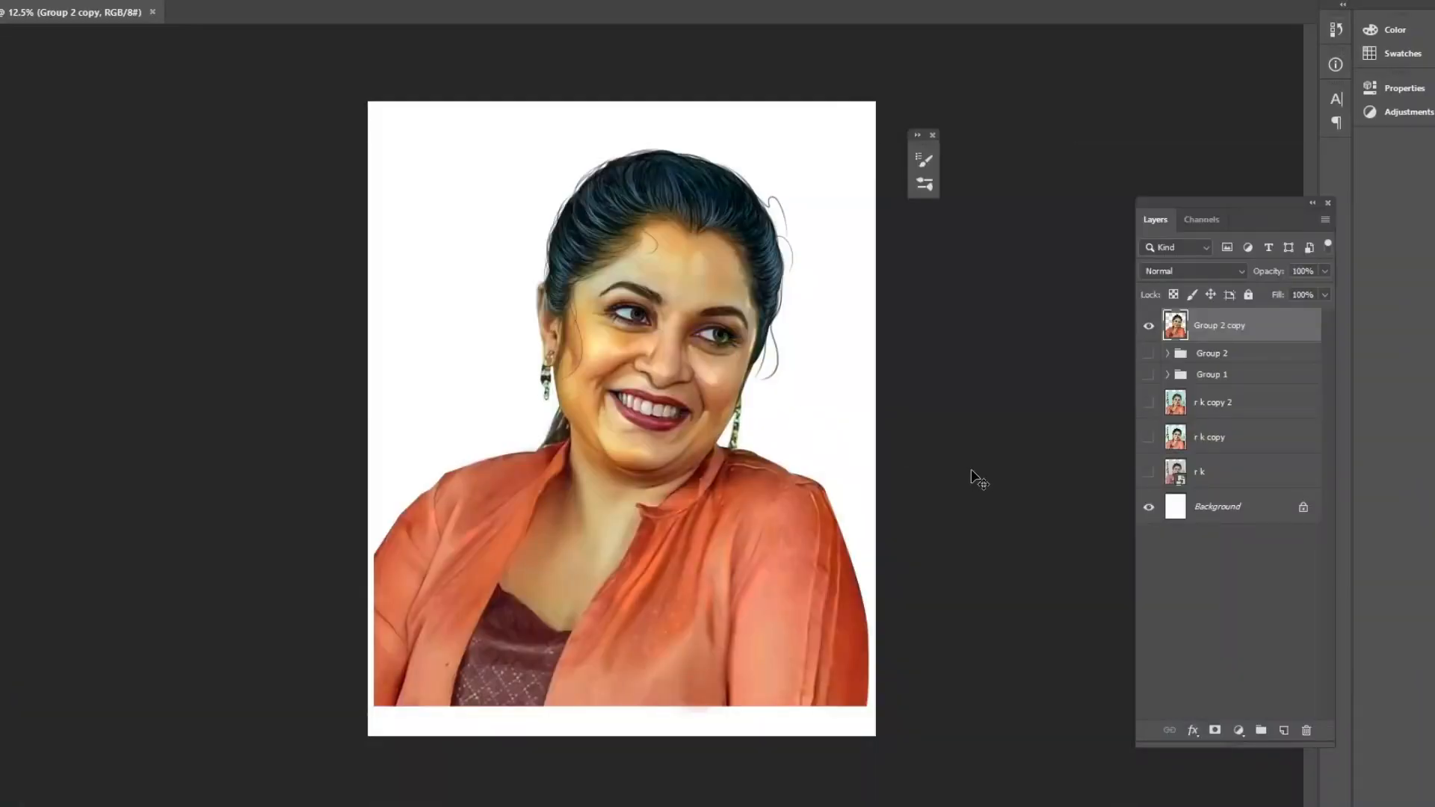
key("ctrl+plus")
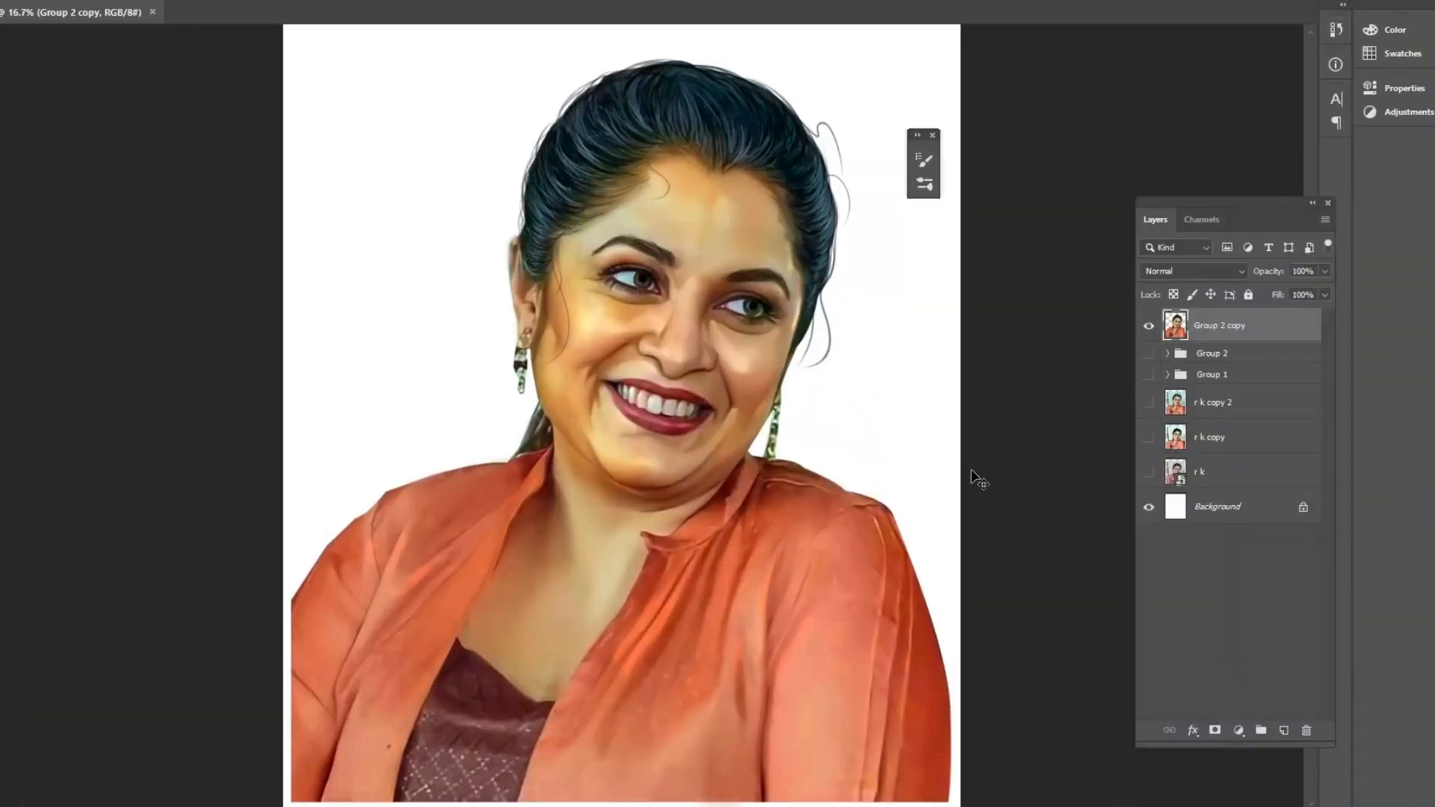
Add a new layer and set the foreground color to a light yellow.
key("ctrl+shift+n")
key("Return")
type("n")
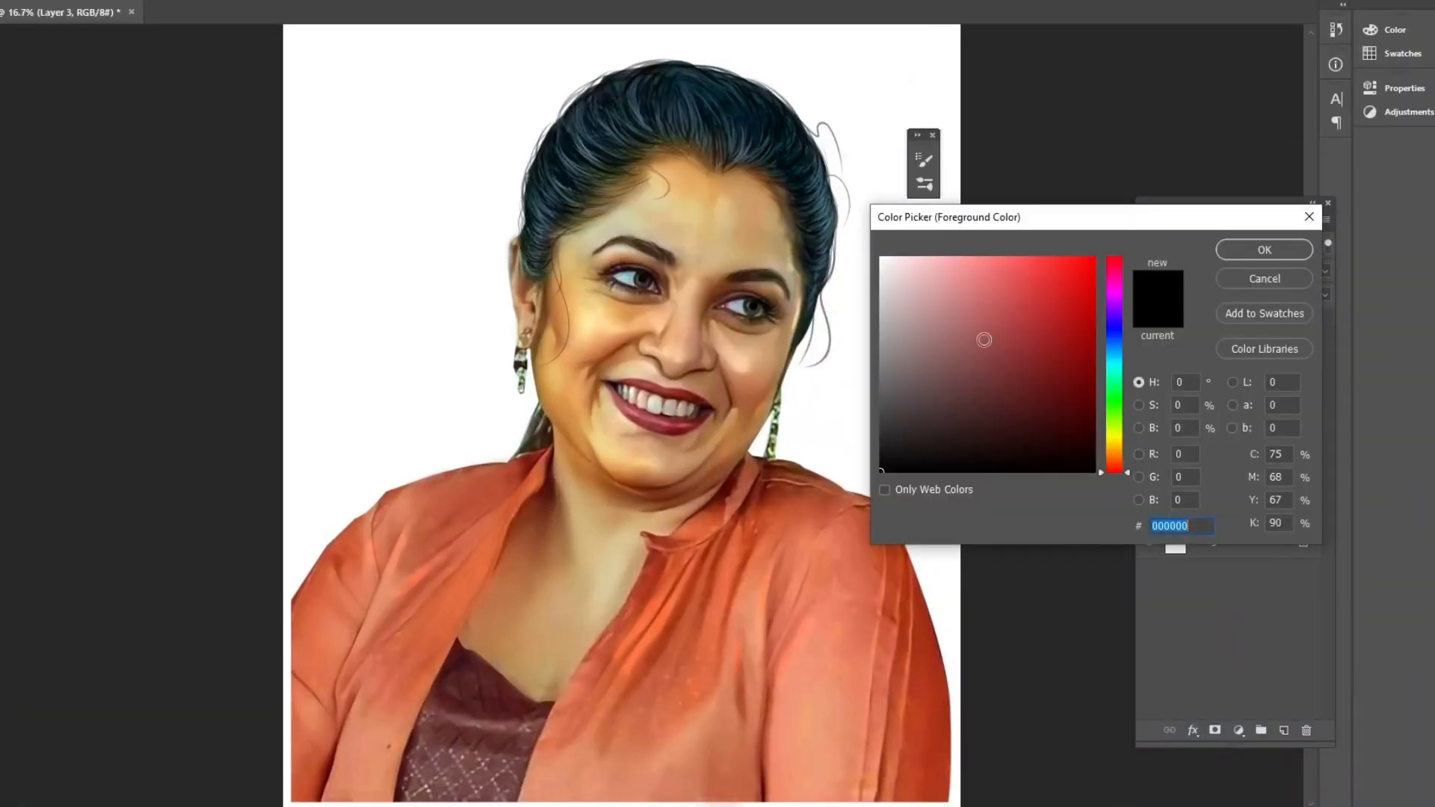
type("f2a4a4")
left_click(1112, 446)
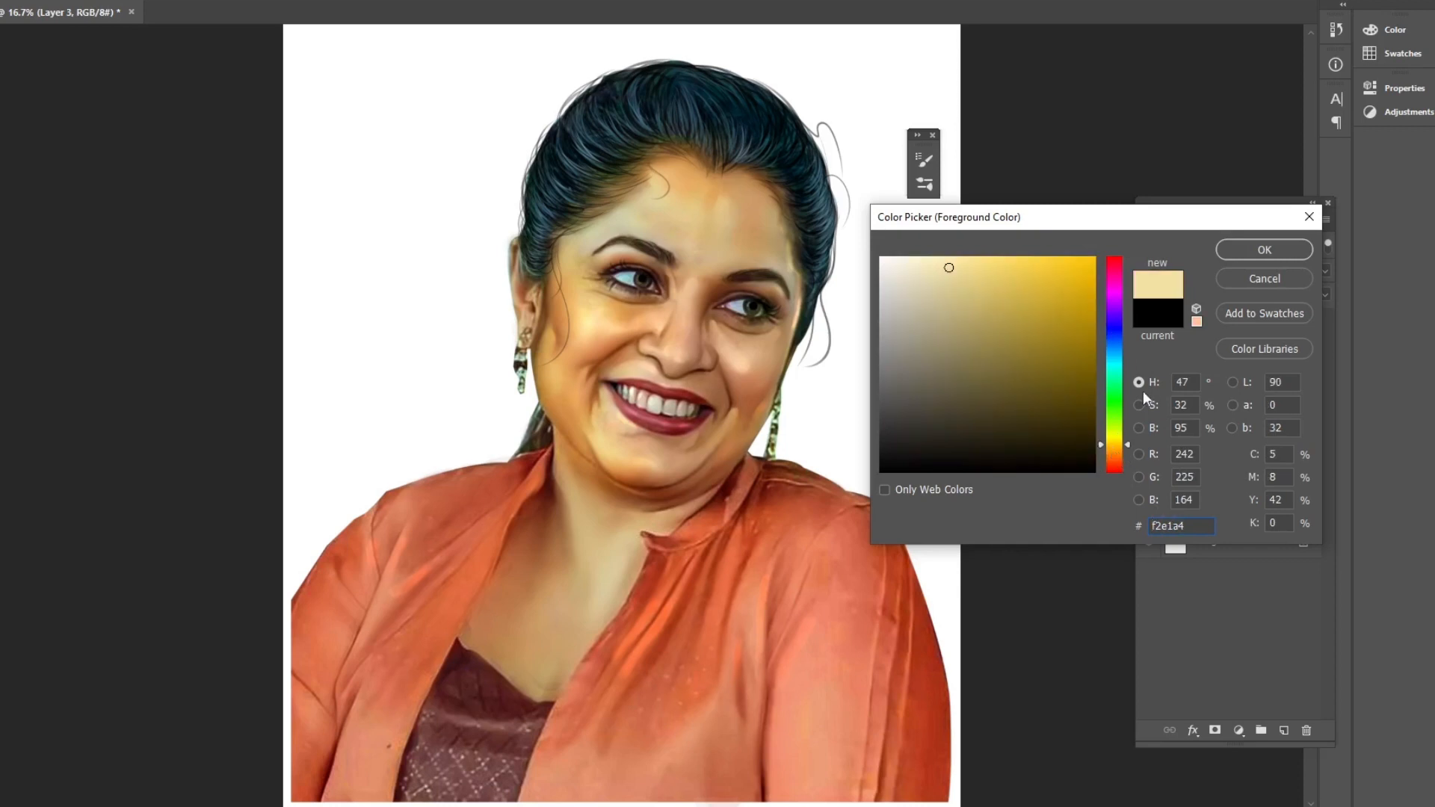
left_click(1118, 454)
left_click(1004, 267)
left_click(1240, 246)
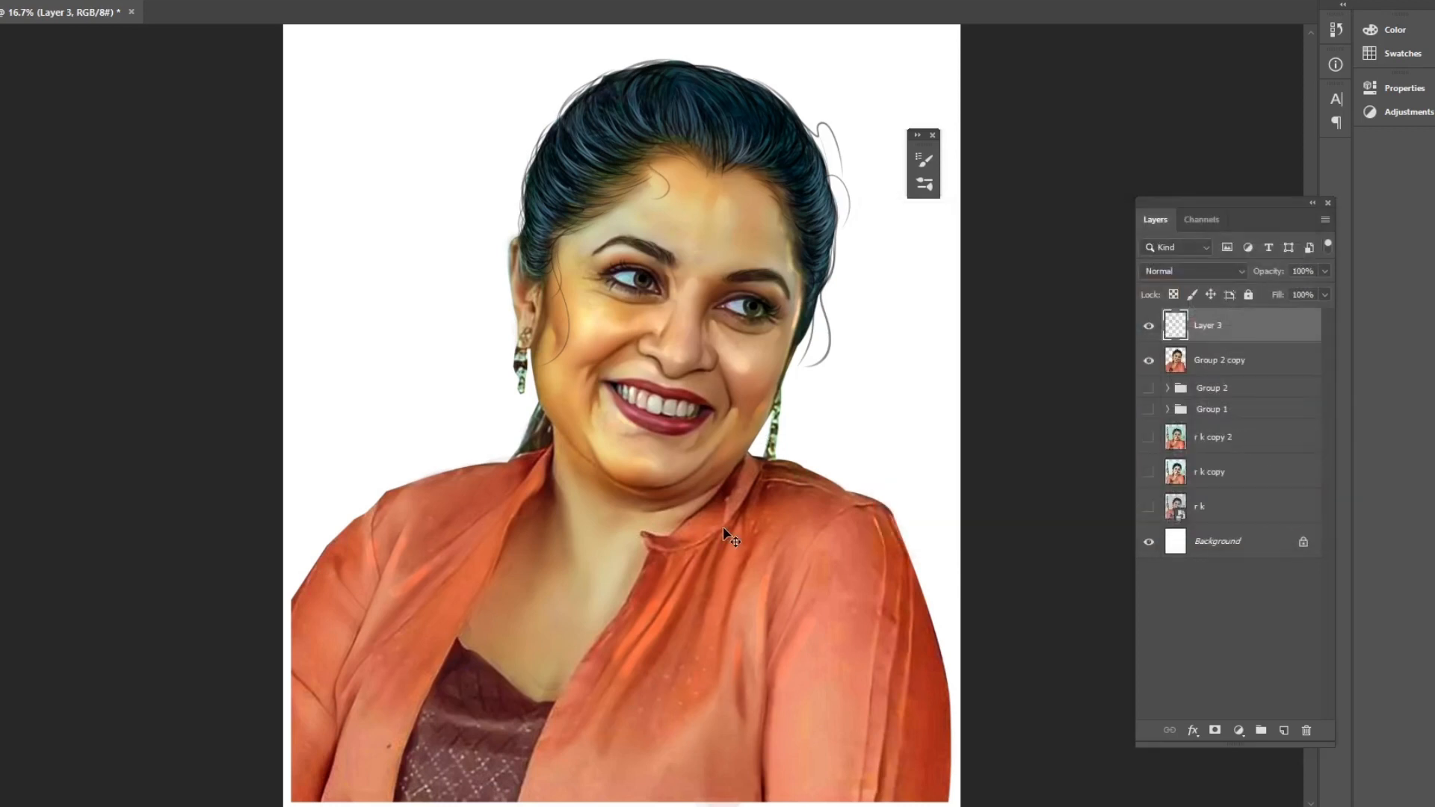
Choose a brush preset and reduce the brush size over the zoomed-in face.
right_click(616, 486)
key("Return")
key("ctrl+plus")
key("ctrl+plus")
left_click_drag(650, 301, 598, 491)
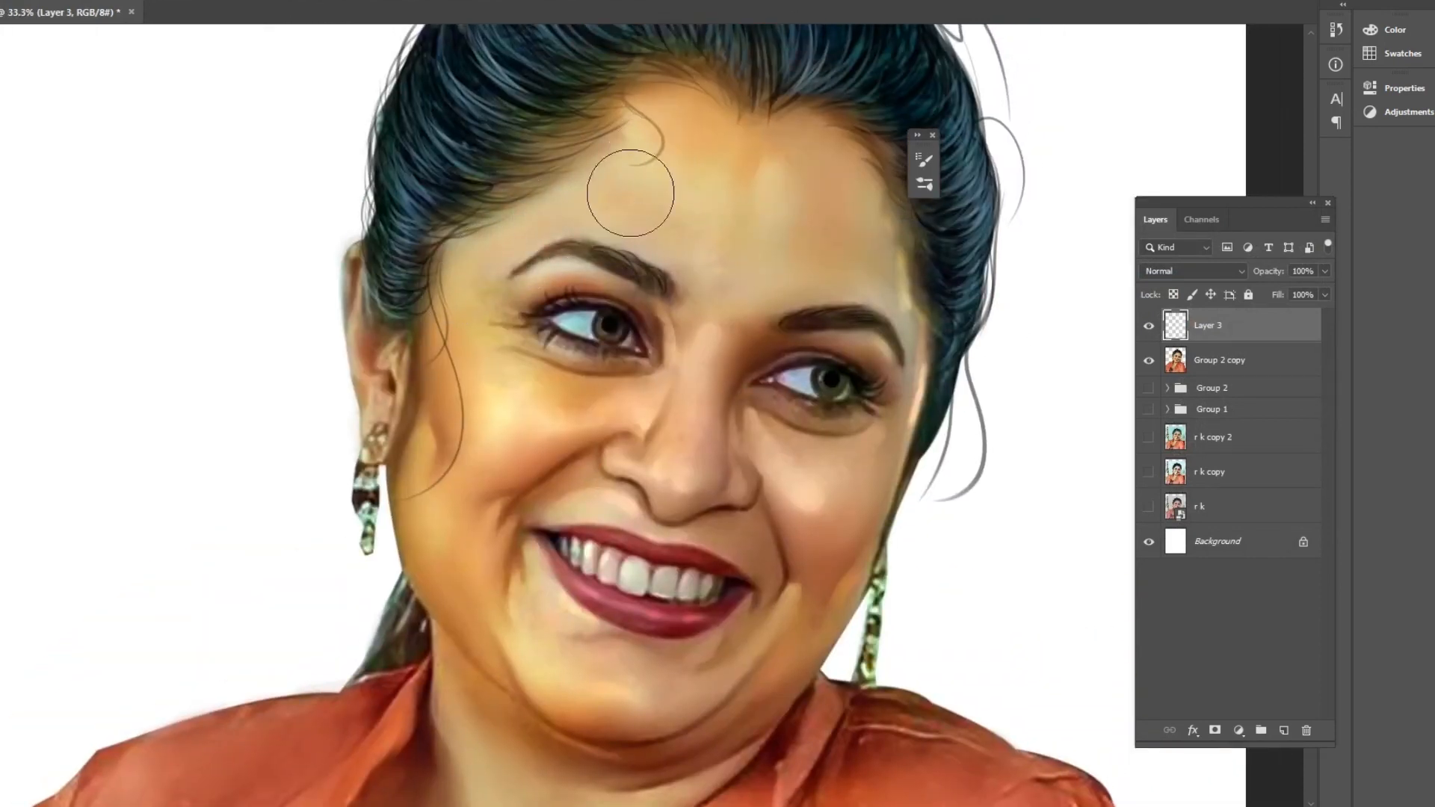
key("bracketleft")
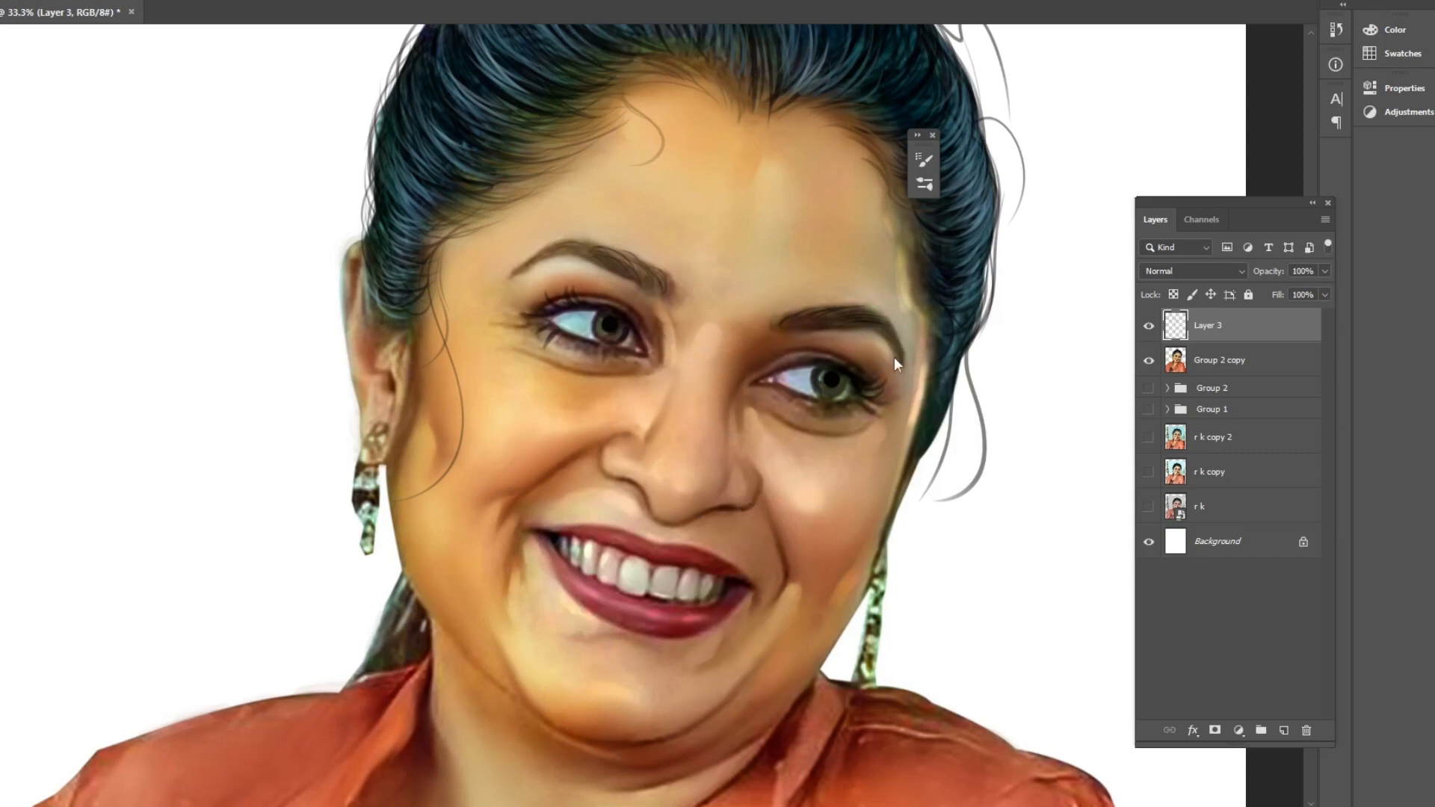
Select the Group 2 copy layer and pick an orange foreground color.
key("alt+bracketleft")
key("alt+Tab")
key("alt+Tab")
key("alt+Tab")
key("alt+Tab")
key("alt+Tab")
key("alt+Tab")
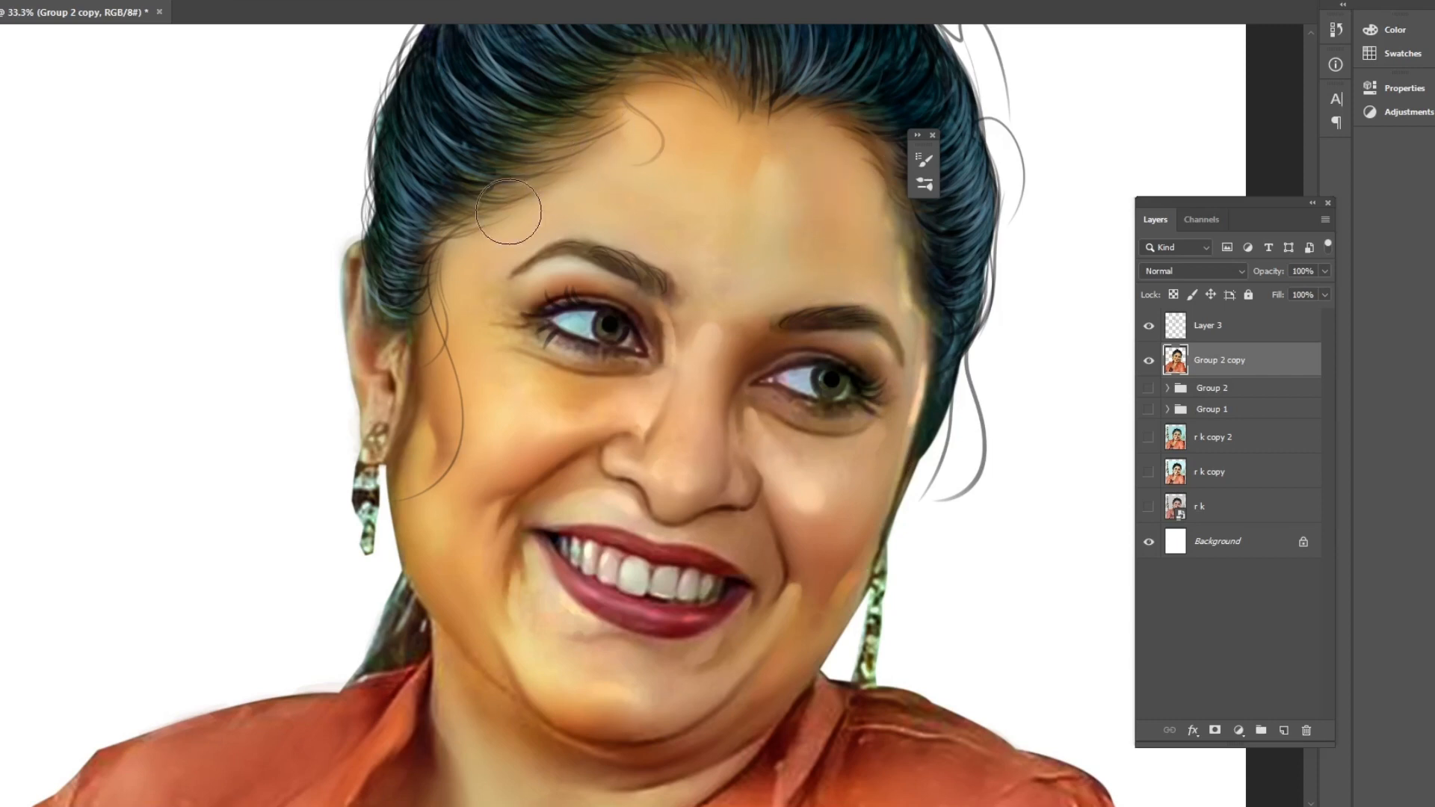
left_click(1029, 279)
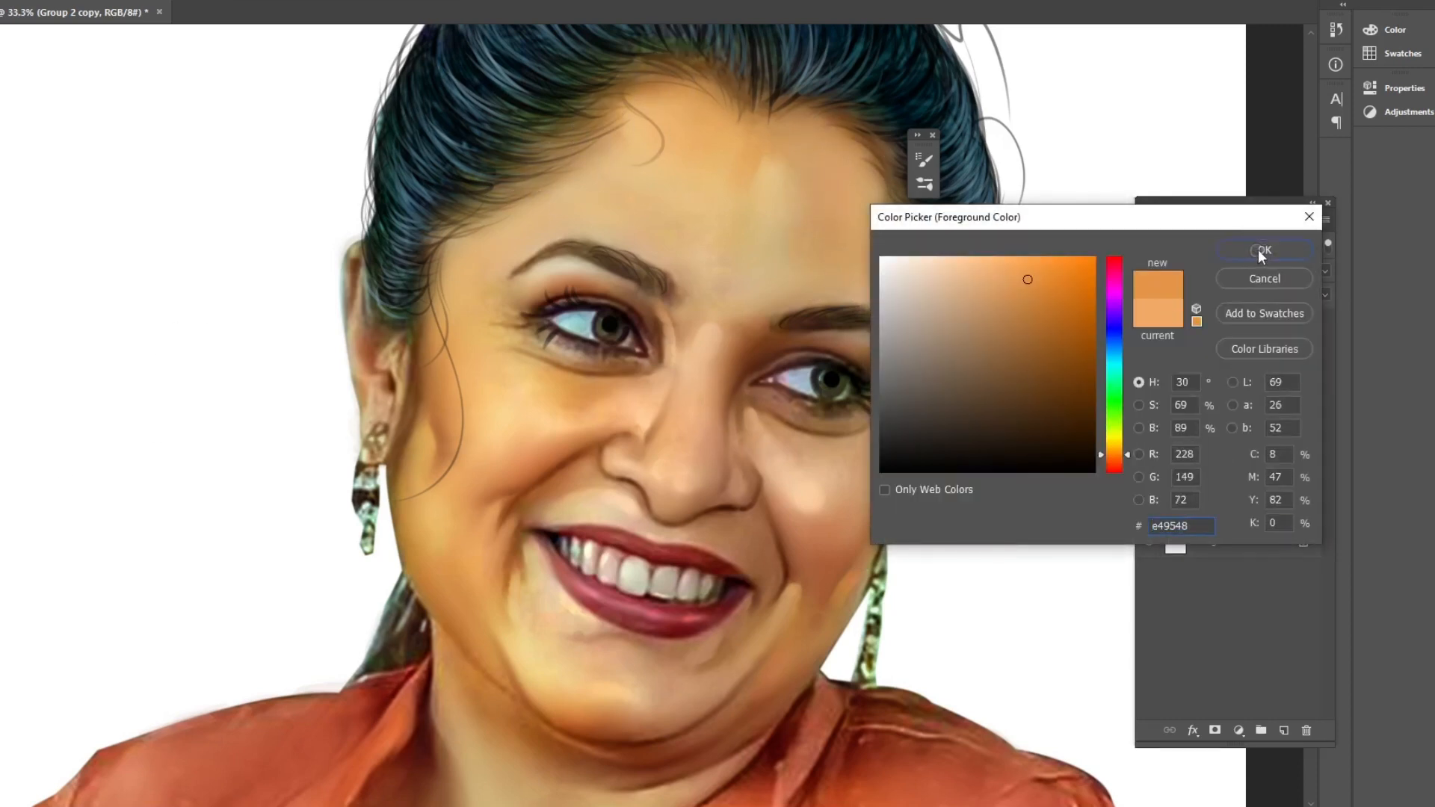
left_click(1262, 251)
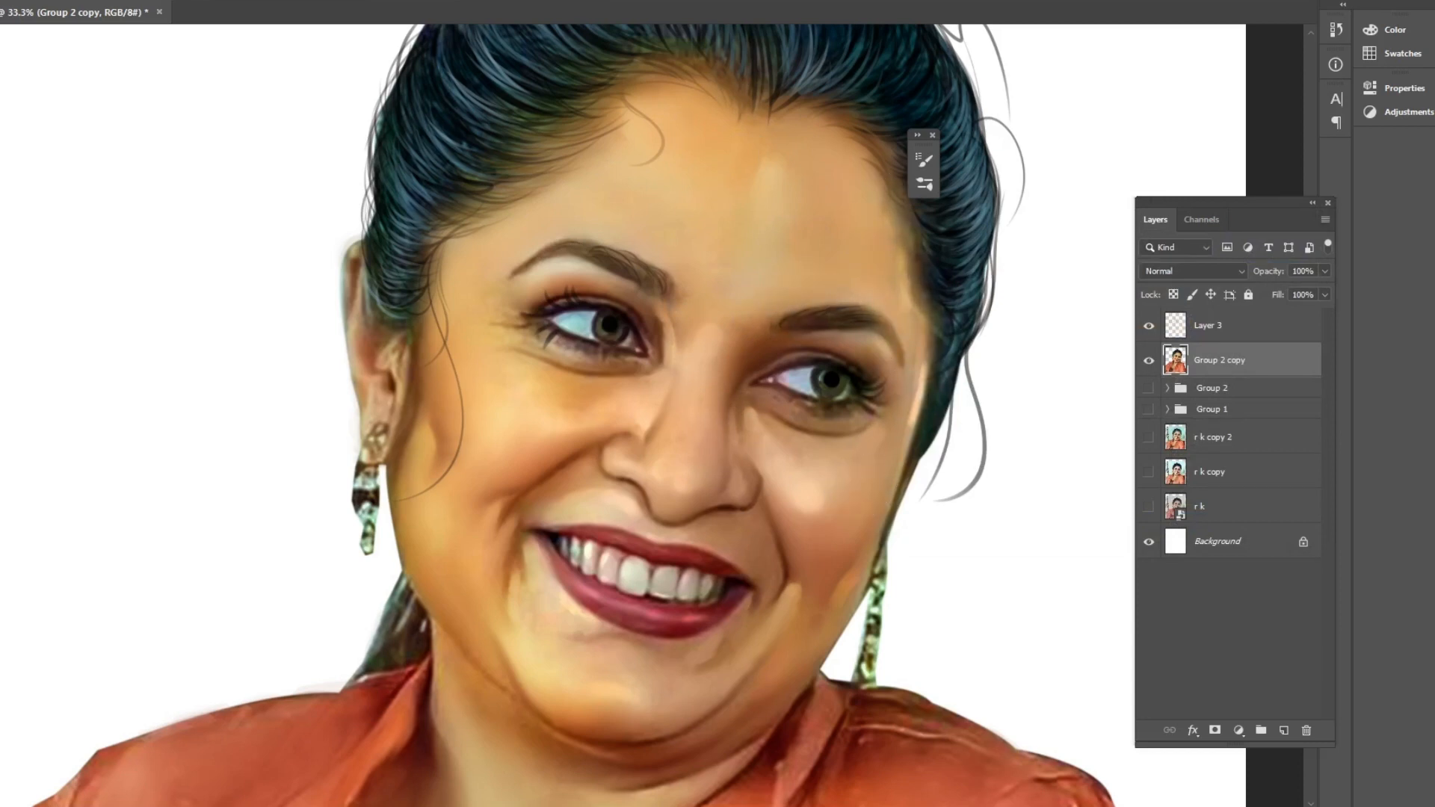
Set the foreground color to pink f78ba2 and paint blush on the cheek.
left_click(1113, 283)
left_click(992, 264)
left_click(1113, 264)
left_click(973, 263)
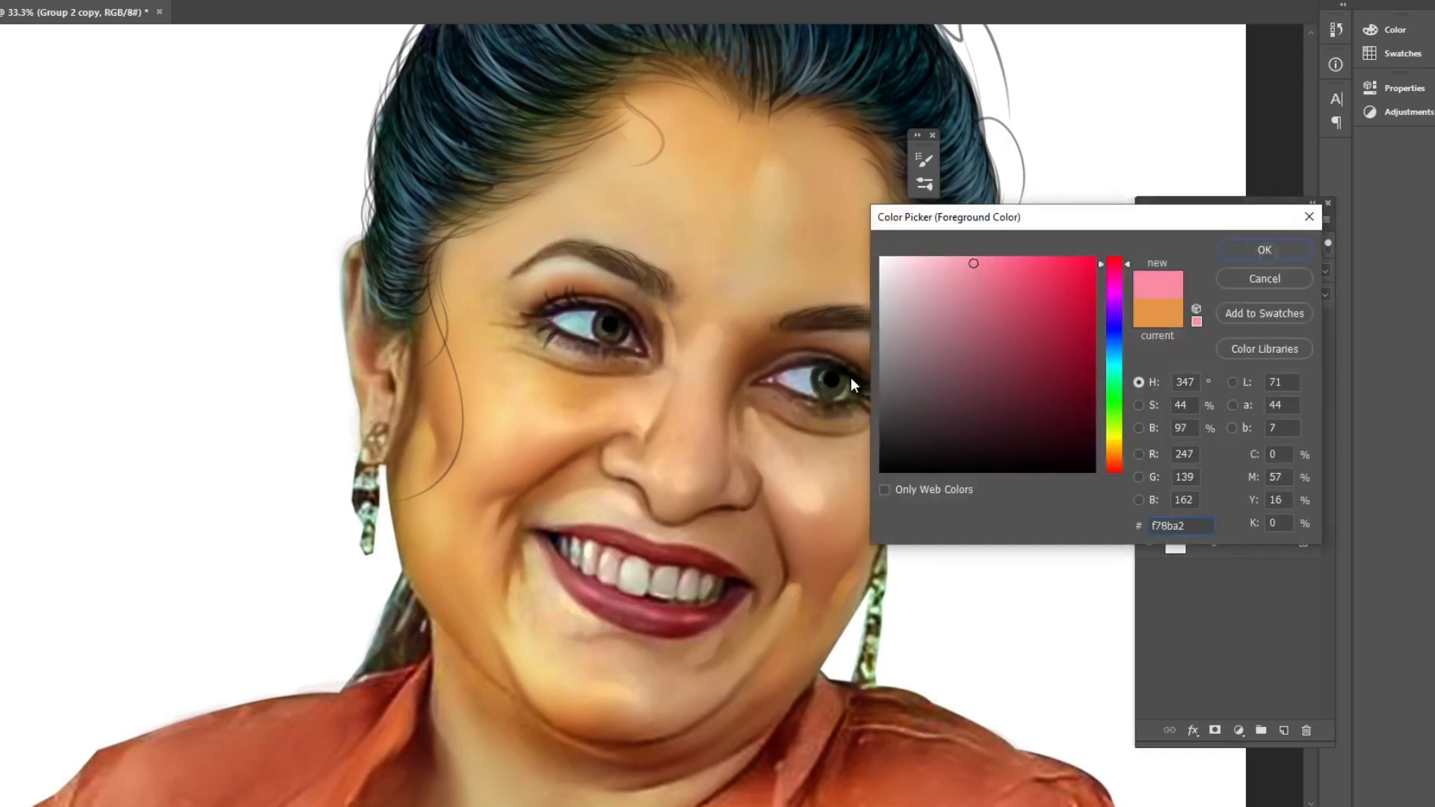
left_click(1267, 252)
left_click_drag(517, 458, 500, 471)
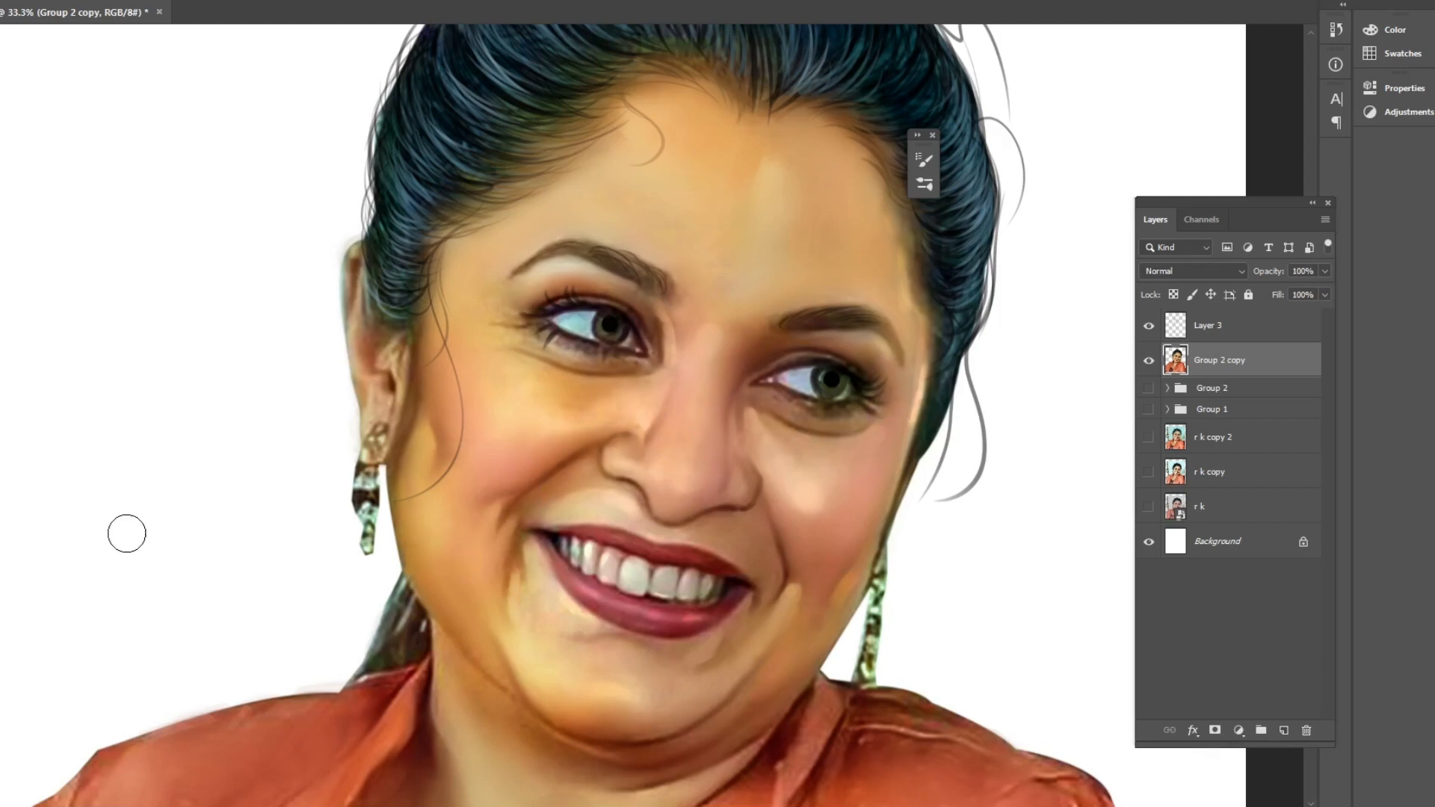
Enlarge the brush and pick a new light foreground color.
key("bracketright")
key("bracketright")
key("n")
left_click(161, 621)
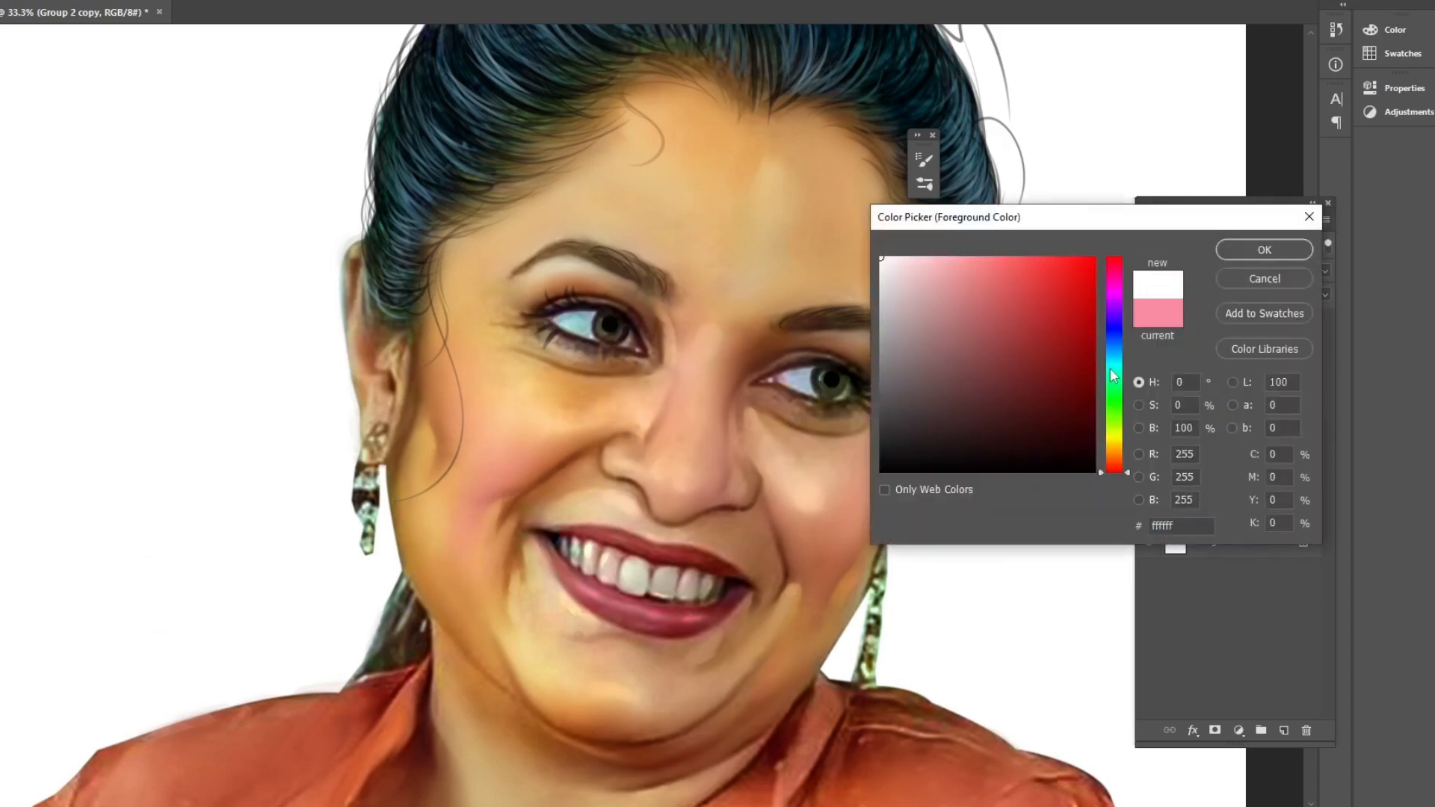
left_click(1111, 369)
left_click(1109, 285)
left_click(1111, 362)
left_click(1000, 264)
left_click(1263, 250)
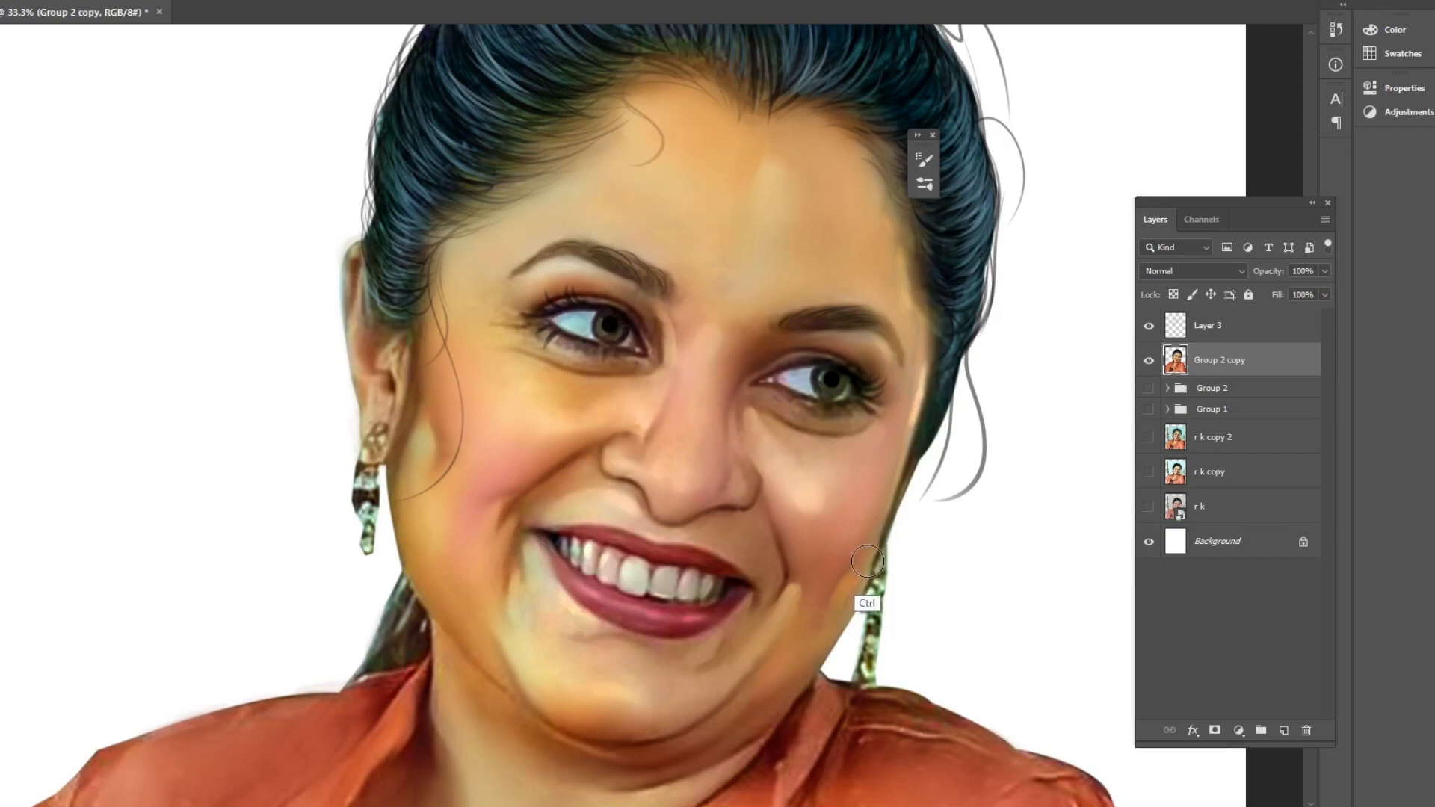
Set Layer 3's blend mode to Color.
key("ctrl+minus")
key("ctrl+minus")
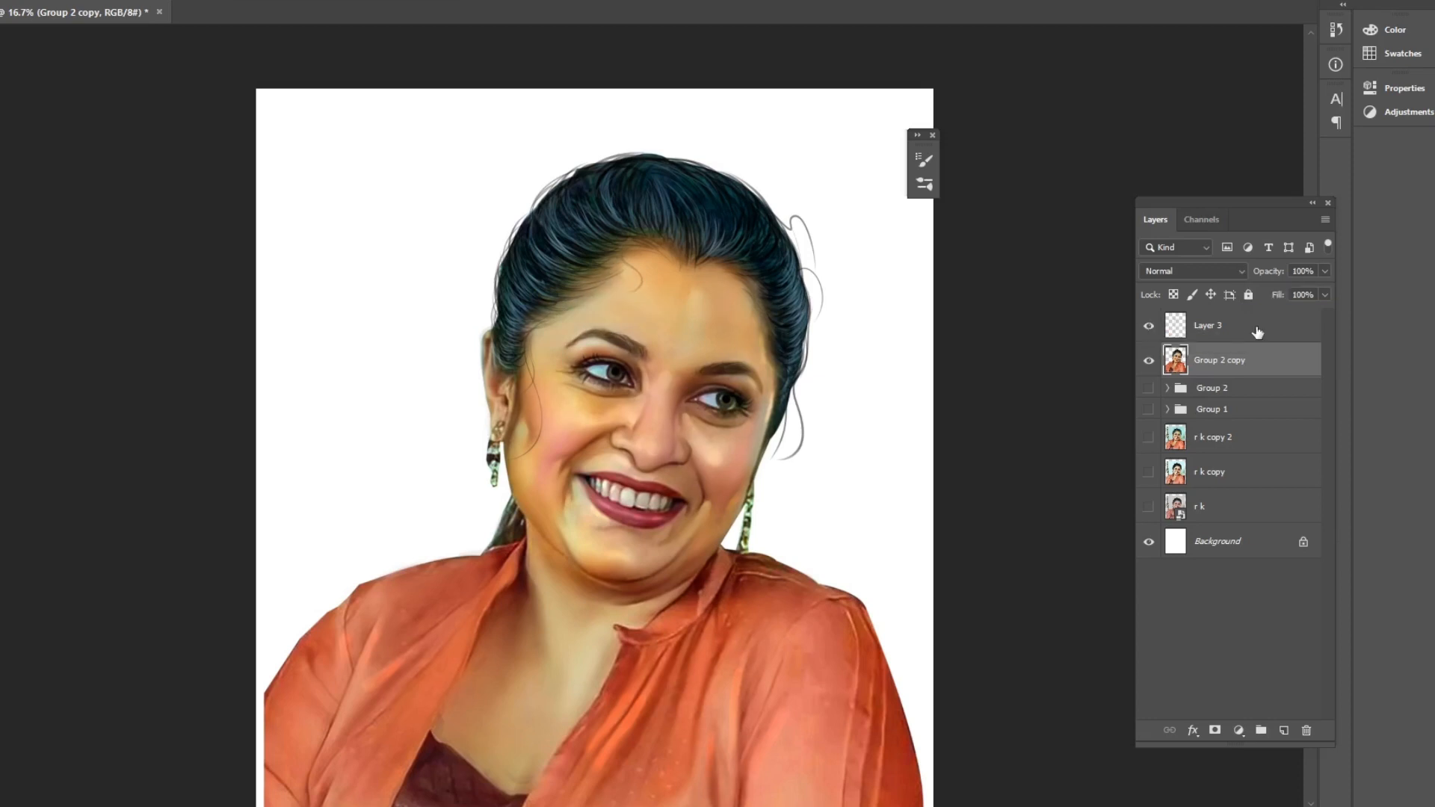
left_click(1256, 332)
left_click(1237, 274)
left_click(1157, 665)
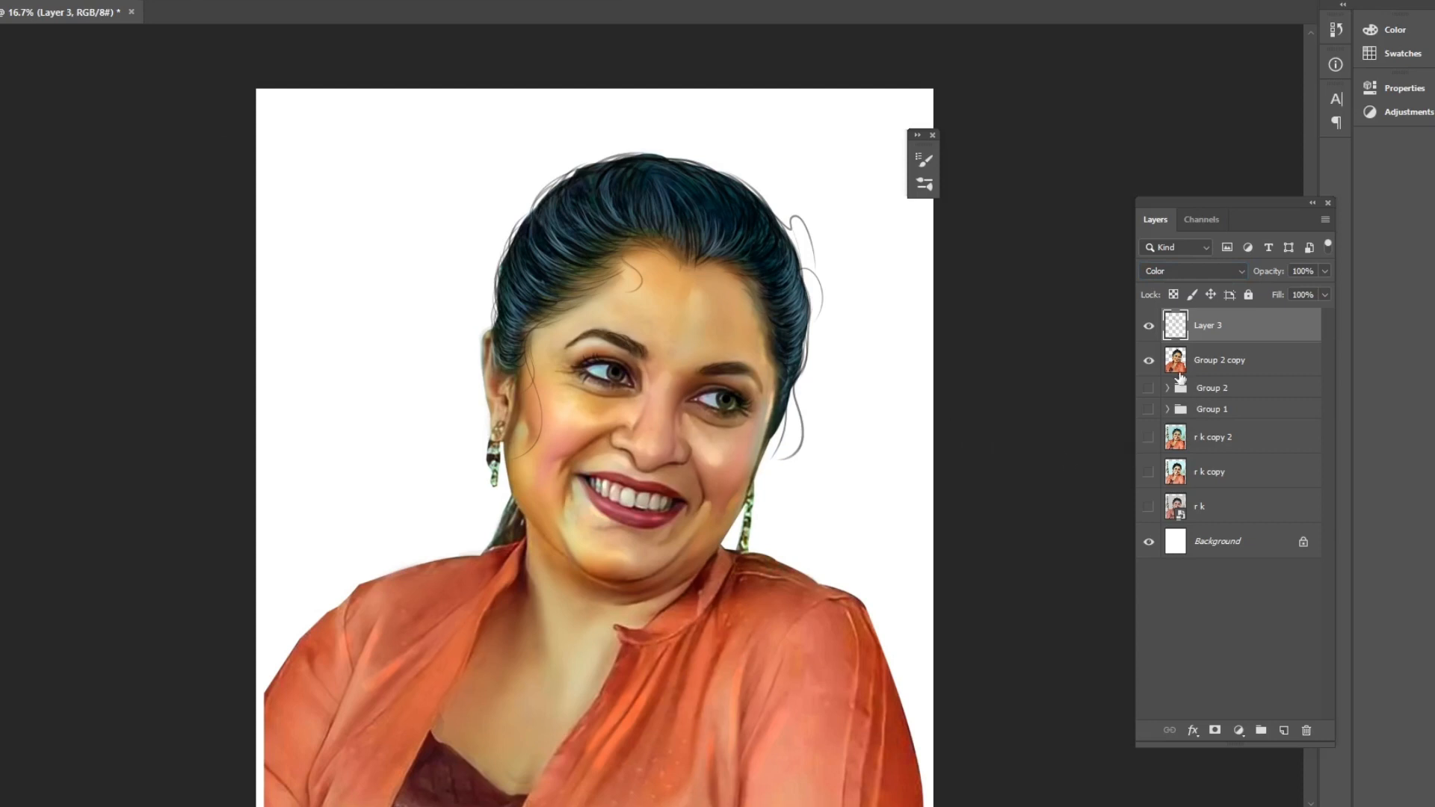
Load the Group 2 copy outline as a selection and add a new layer.
left_click(1176, 363, "ctrl")
key("ctrl+shift+n")
key("Return")
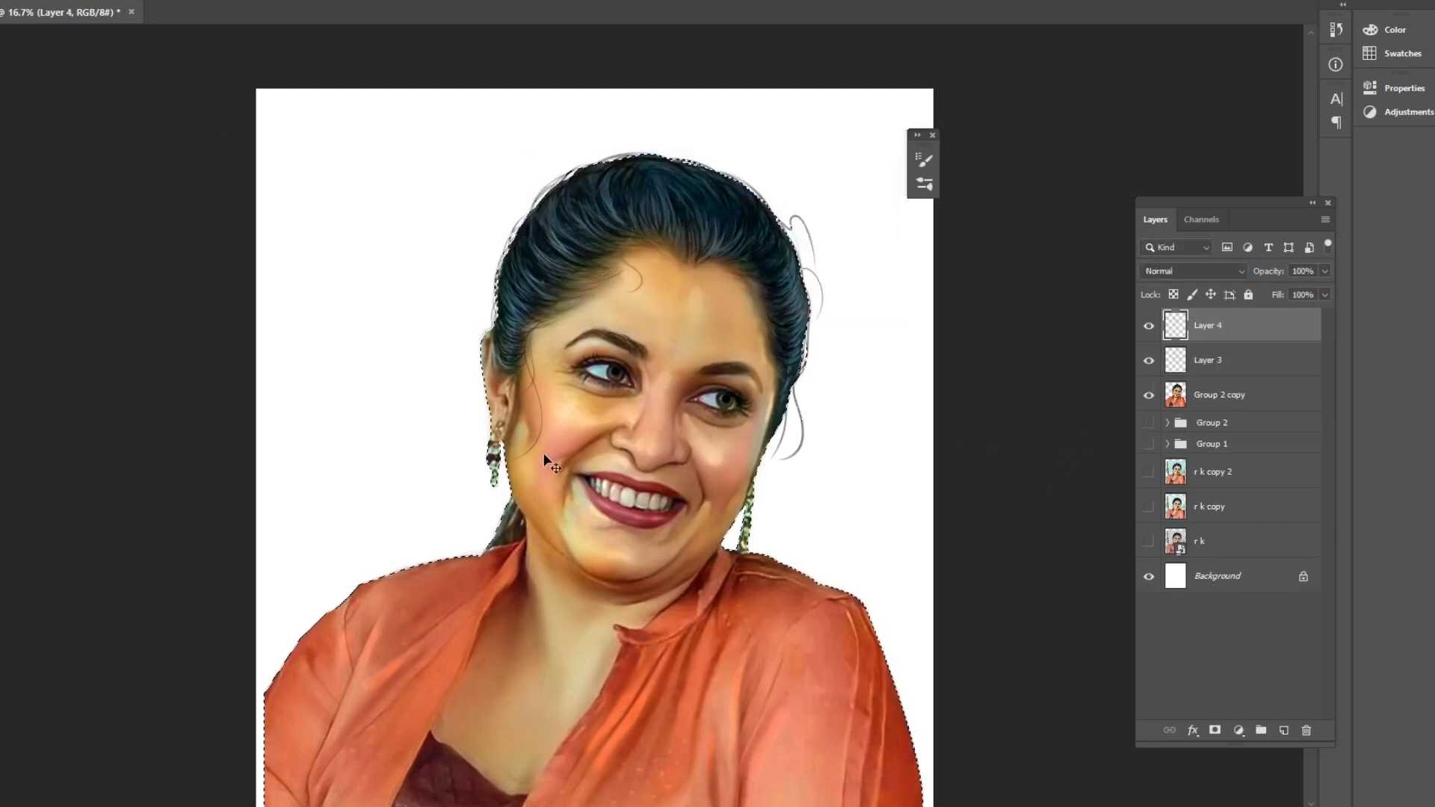
Set the foreground color to magenta e647f0.
left_click(3, 568)
left_click(1113, 293)
left_click(1034, 269)
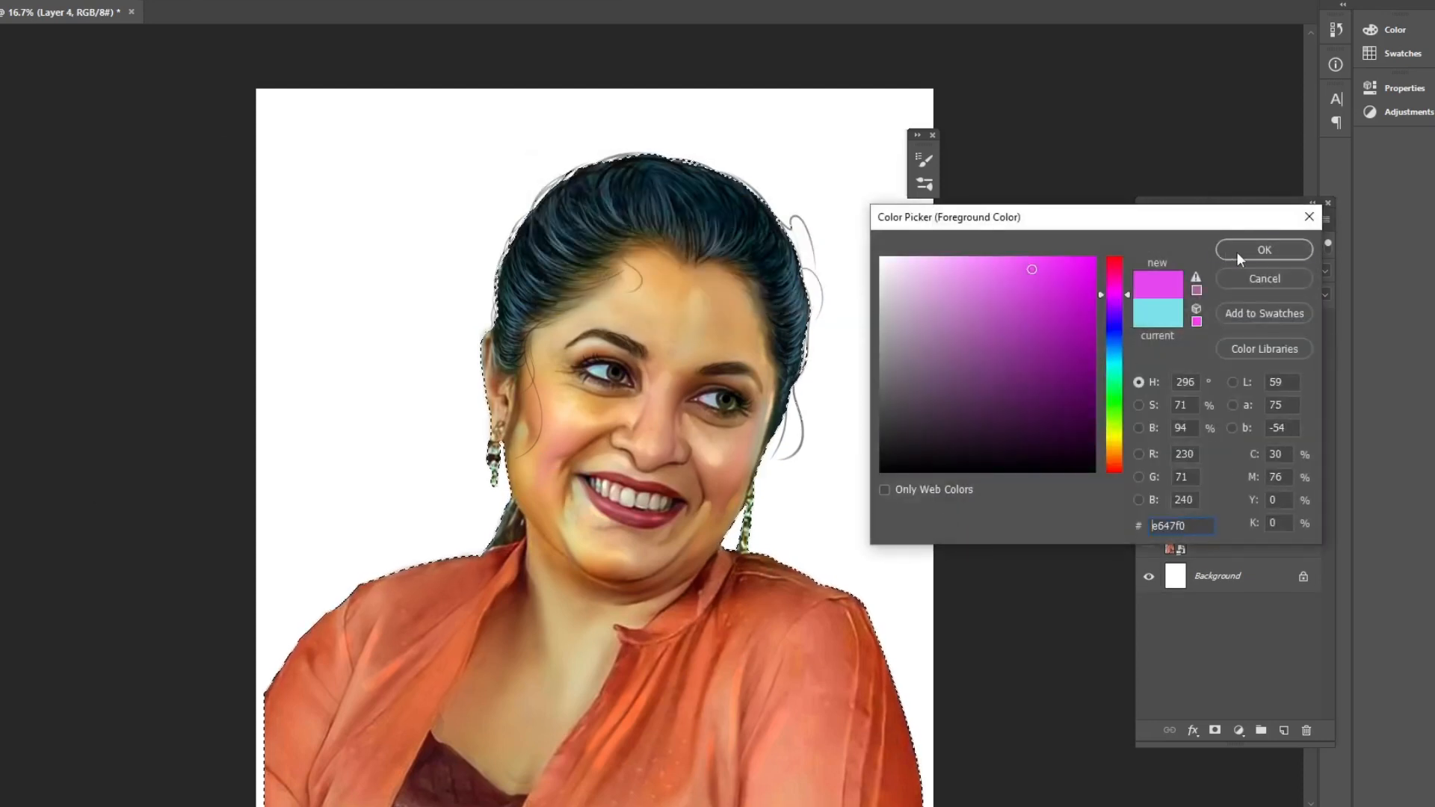
left_click(1229, 251)
left_click(192, 2)
left_click(153, 4)
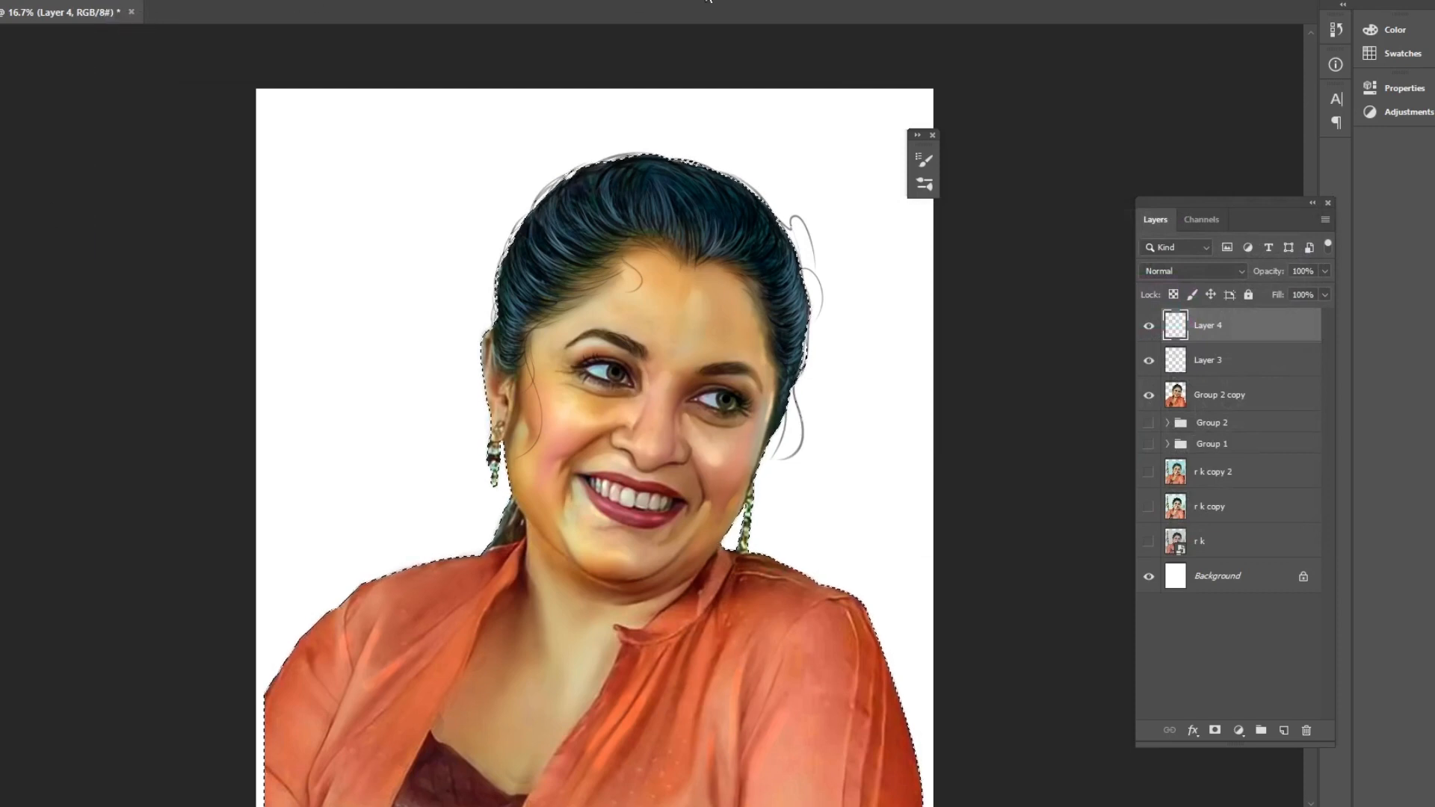
Zoom in and paint magenta over the top and left side of the hair.
key("ctrl+plus")
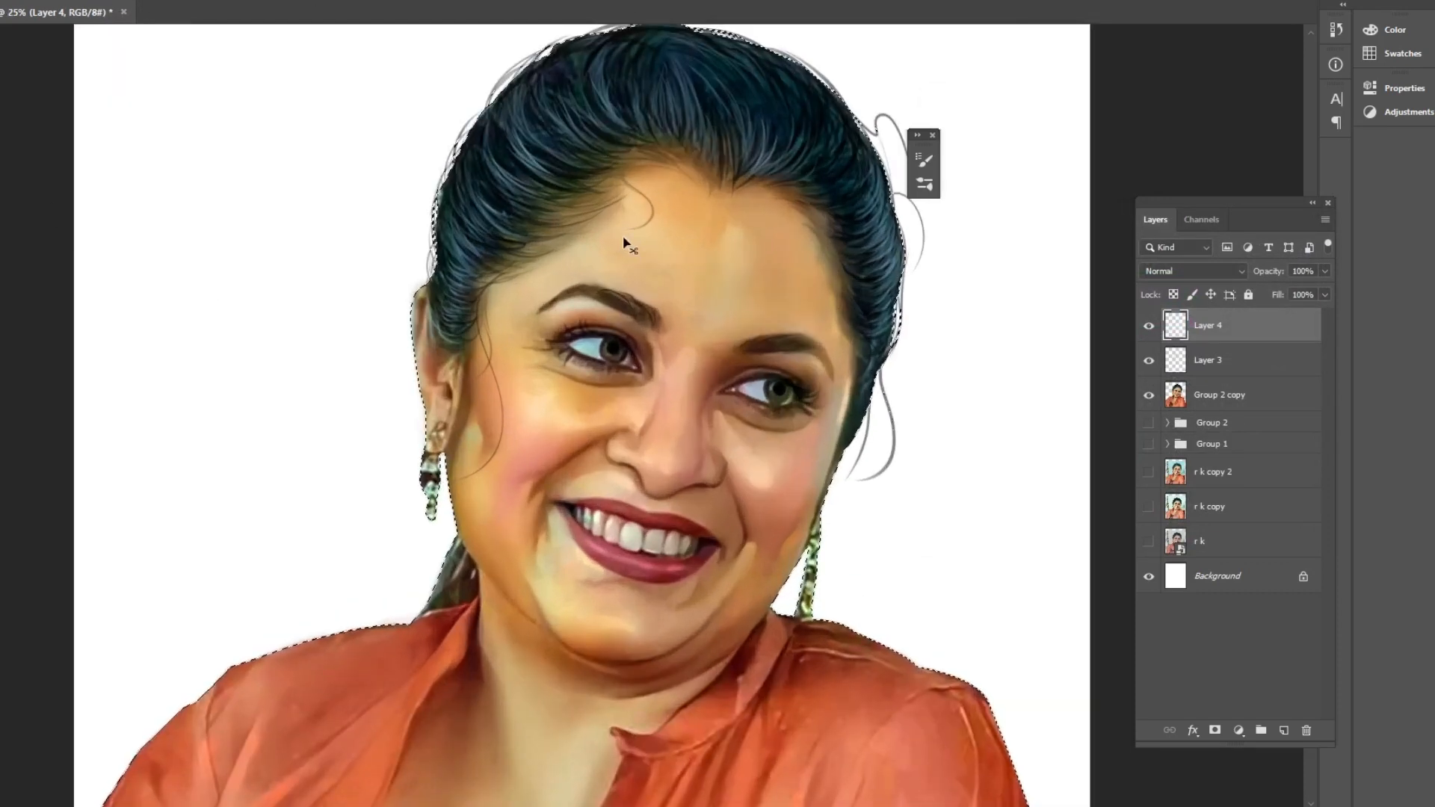
key("f")
left_click_drag(729, 220, 667, 321)
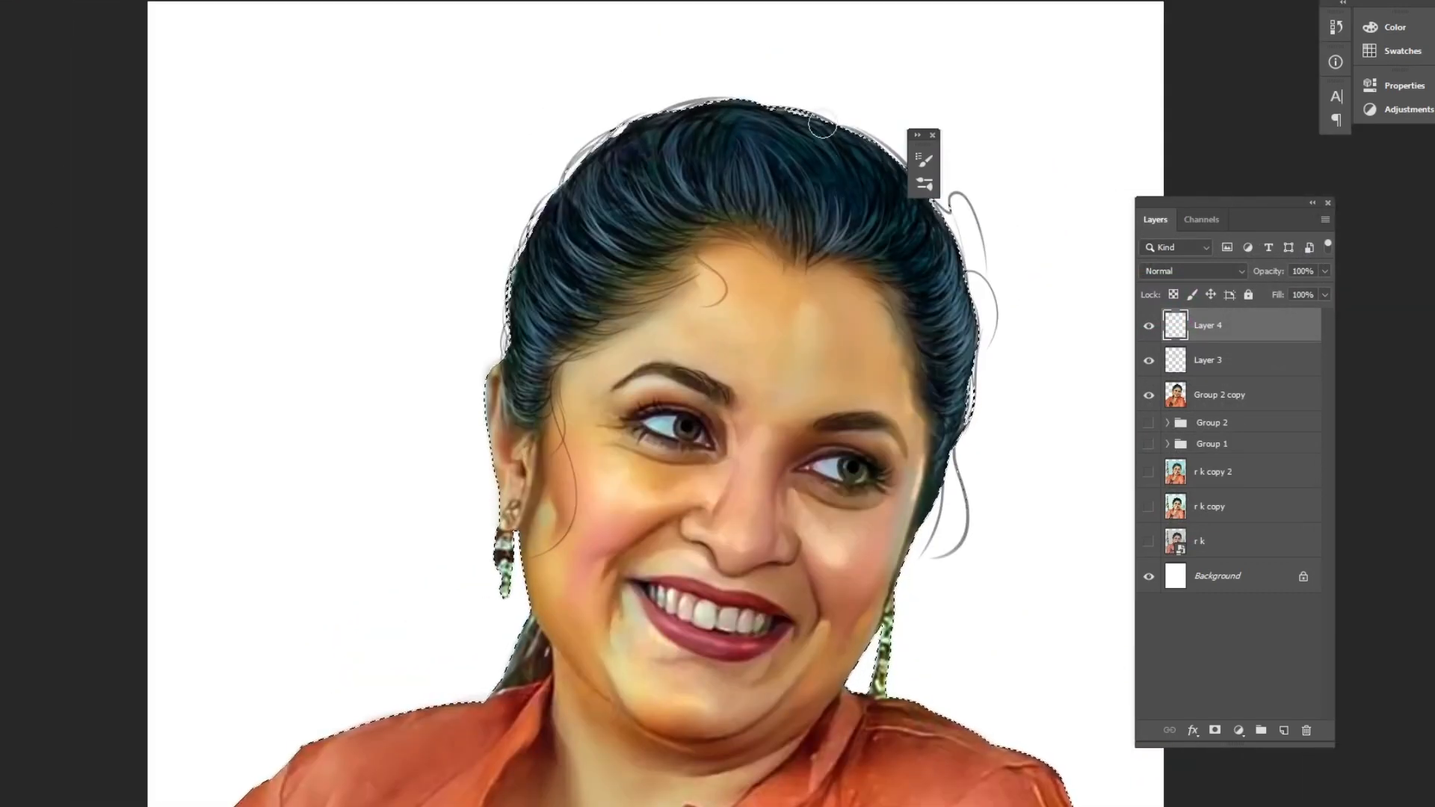
mouse_move(724, 64)
left_mouse_down()
mouse_move(593, 145)
mouse_move(481, 320)
mouse_move(742, 134)
mouse_move(506, 301)
mouse_move(469, 479)
mouse_move(464, 605)
left_mouse_up()
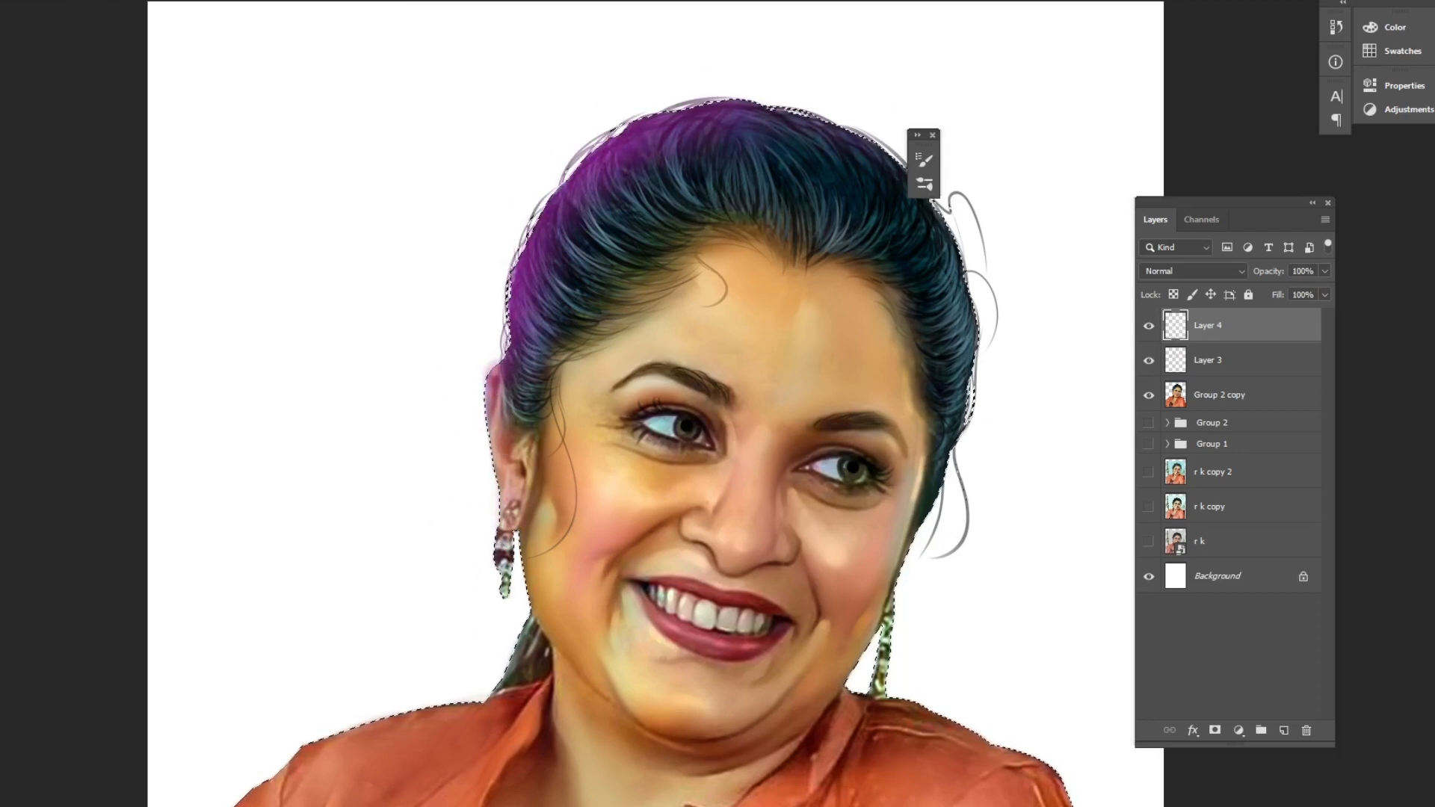
Set the foreground color to purple aa47f0.
left_click(2, 493)
left_click(1112, 365)
left_click(1112, 308)
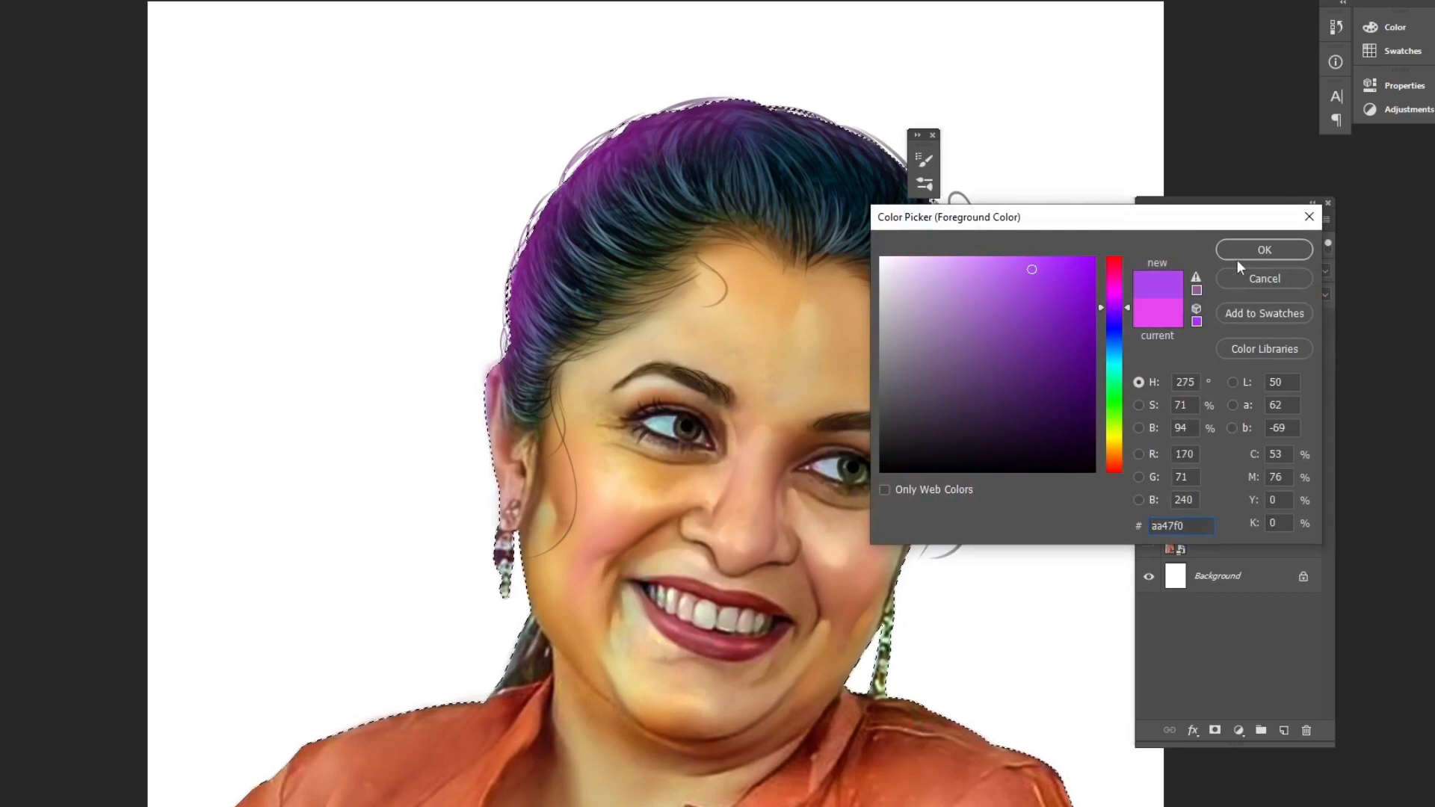
left_click(1224, 253)
Paint purple over the top of the hair and down its left side.
key("Tab")
mouse_move(830, 45)
left_mouse_down()
mouse_move(1009, 49)
mouse_move(1009, 136)
mouse_move(1033, 228)
left_mouse_up()
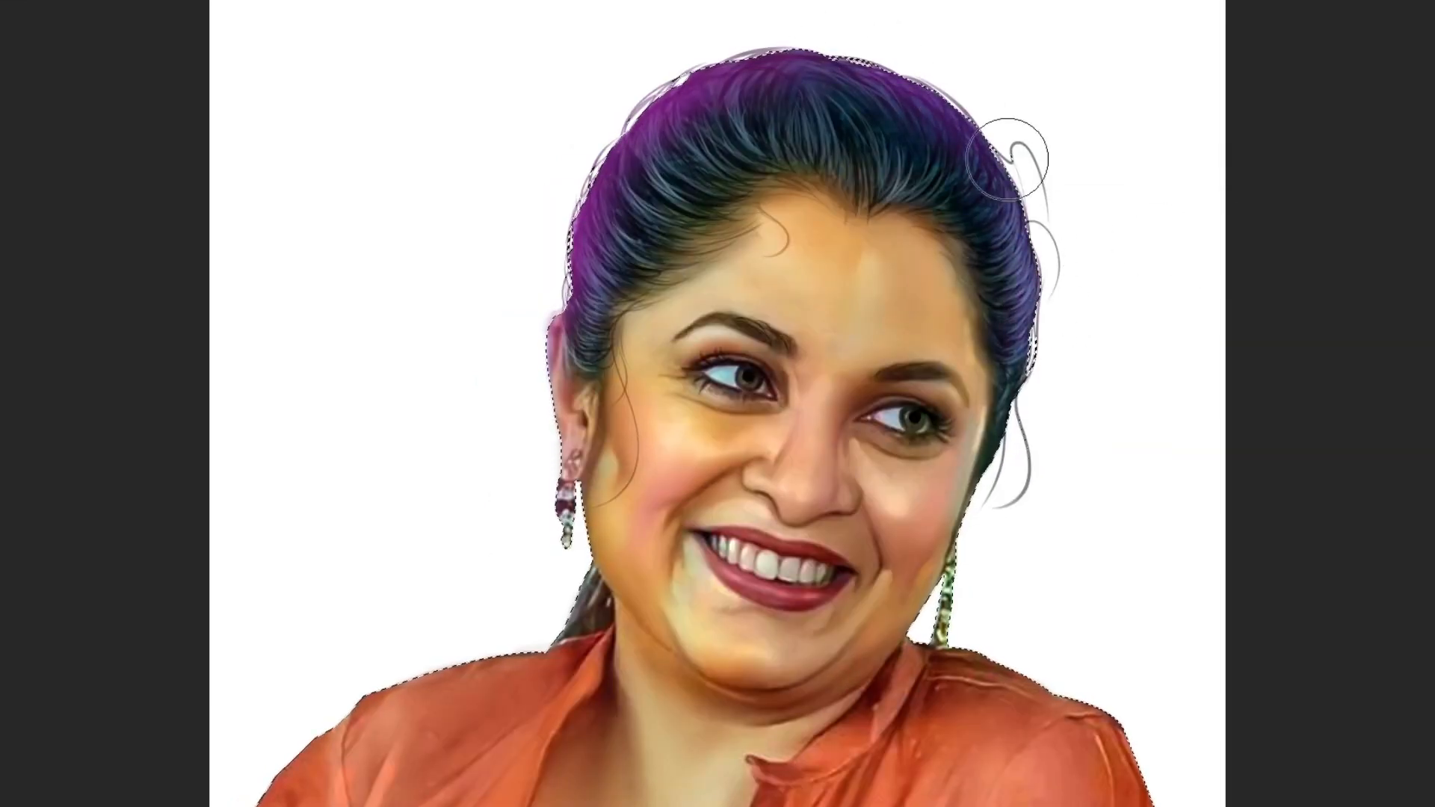
mouse_move(642, 193)
left_mouse_down()
mouse_move(550, 322)
mouse_move(528, 470)
mouse_move(571, 593)
mouse_move(422, 689)
mouse_move(598, 475)
left_mouse_up()
left_click_drag(597, 351, 628, 284)
With a smaller brush, paint purple over the earring and the right hair edge, then enlarge the brush again.
key("bracketleft")
key("bracketleft")
key("bracketleft")
key("bracketleft")
key("bracketleft")
key("bracketleft")
mouse_move(941, 236)
left_mouse_down()
mouse_move(980, 363)
mouse_move(976, 420)
mouse_move(975, 280)
mouse_move(998, 420)
mouse_move(976, 535)
left_mouse_up()
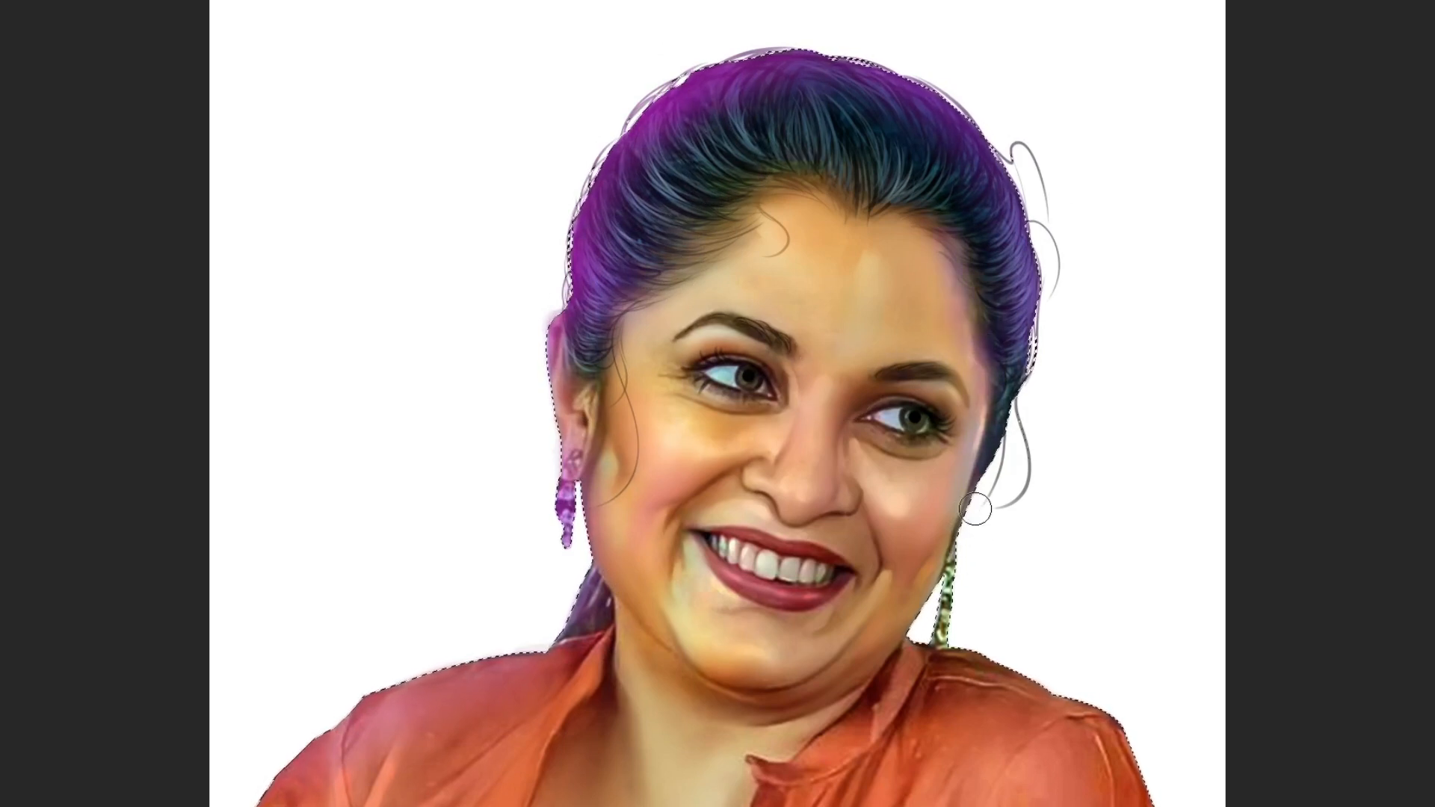
left_click_drag(917, 582, 888, 637)
key("bracketright")
key("bracketright")
key("bracketright")
key("bracketright")
key("bracketright")
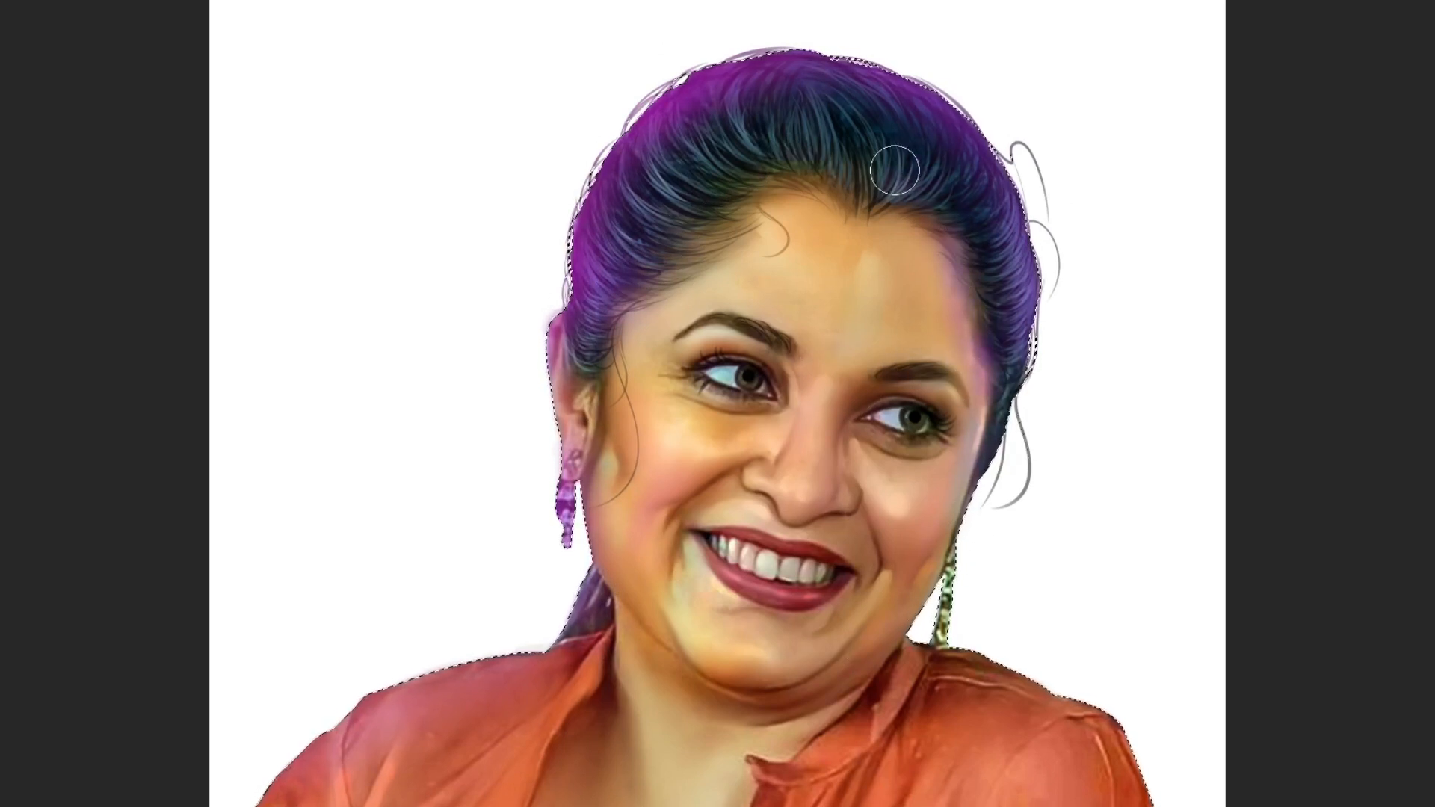
Deselect, zoom out and set Layer 4's blend mode to Normal.
key("ctrl+d")
key("ctrl+minus")
key("ctrl+minus")
key("v")
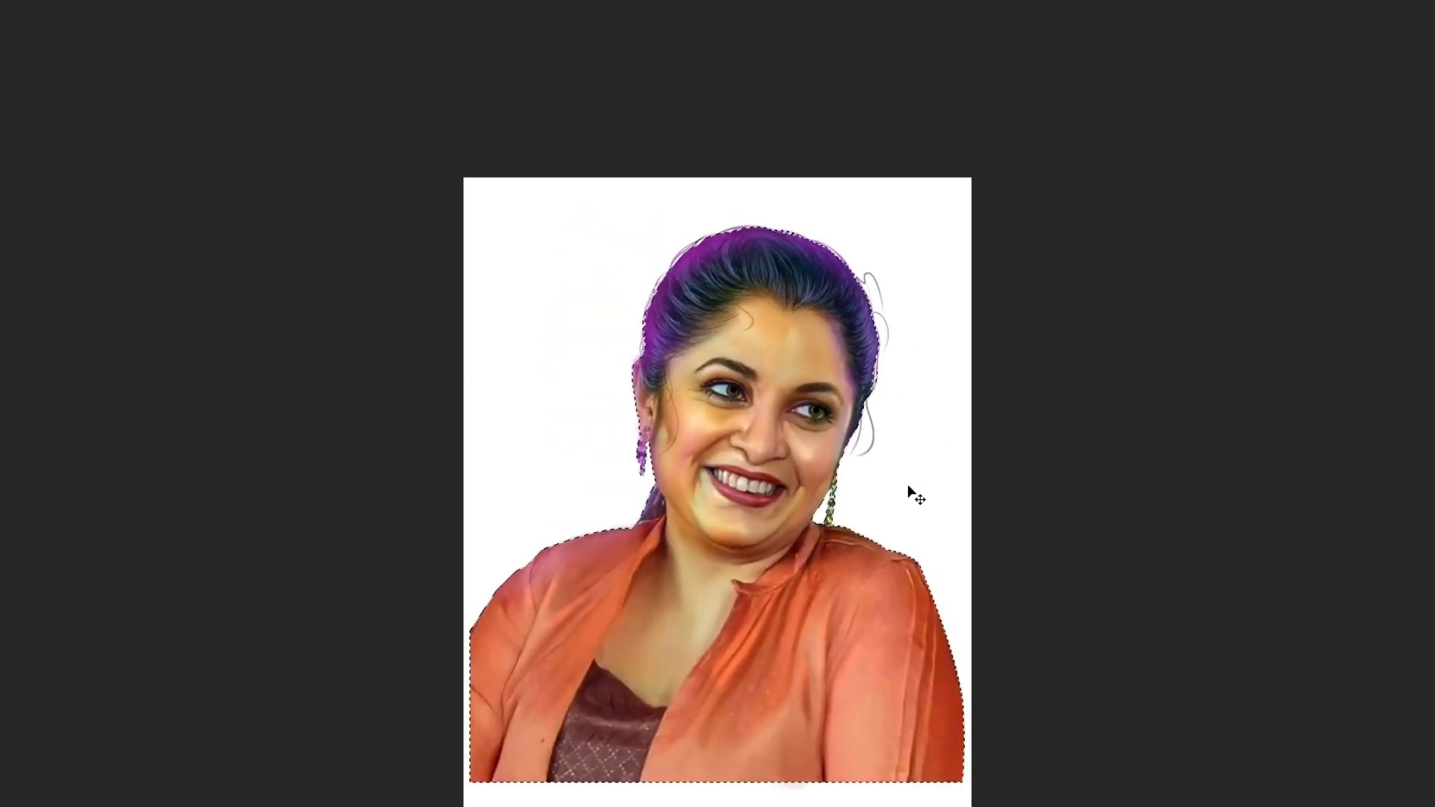
key("F7")
left_click(1237, 272)
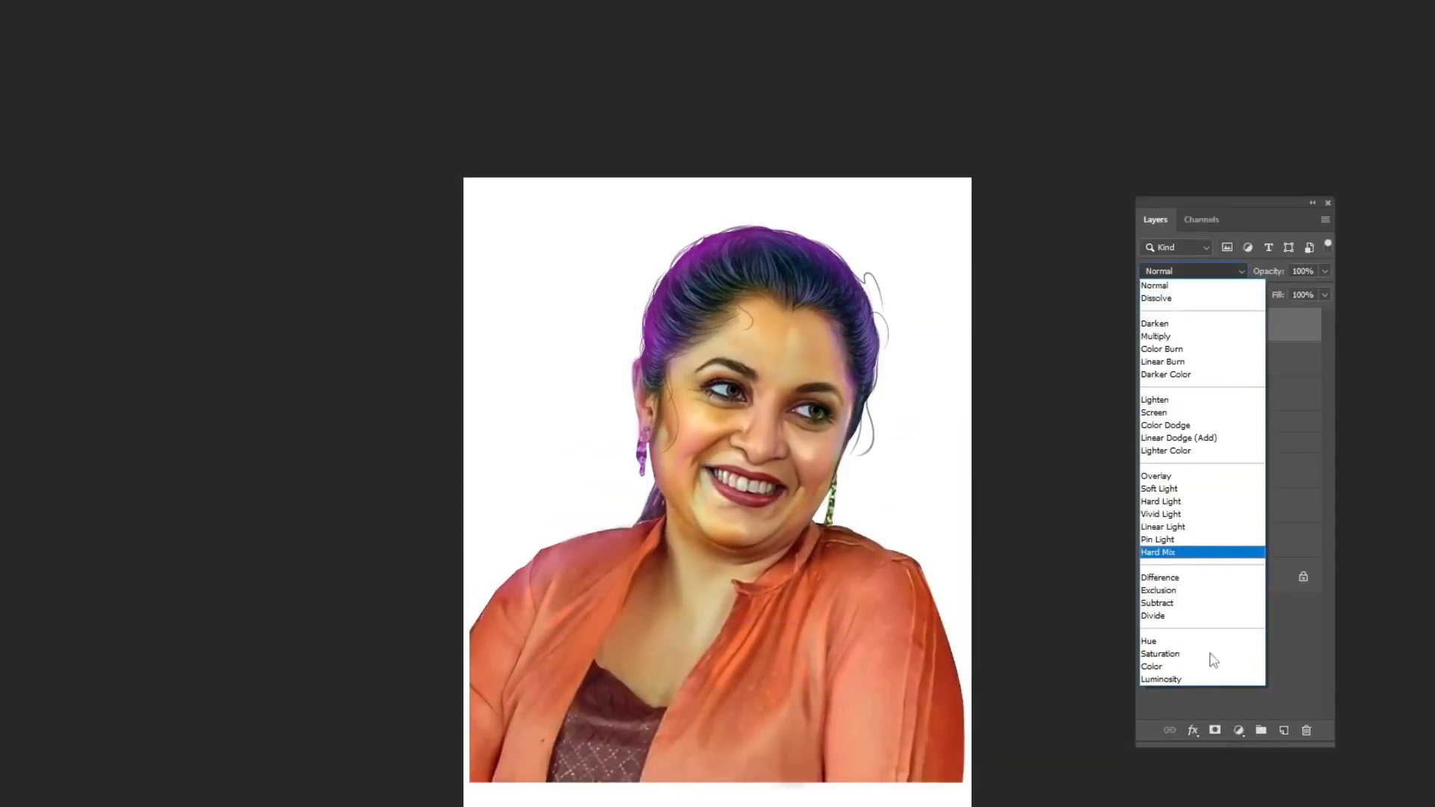
left_click(1154, 286)
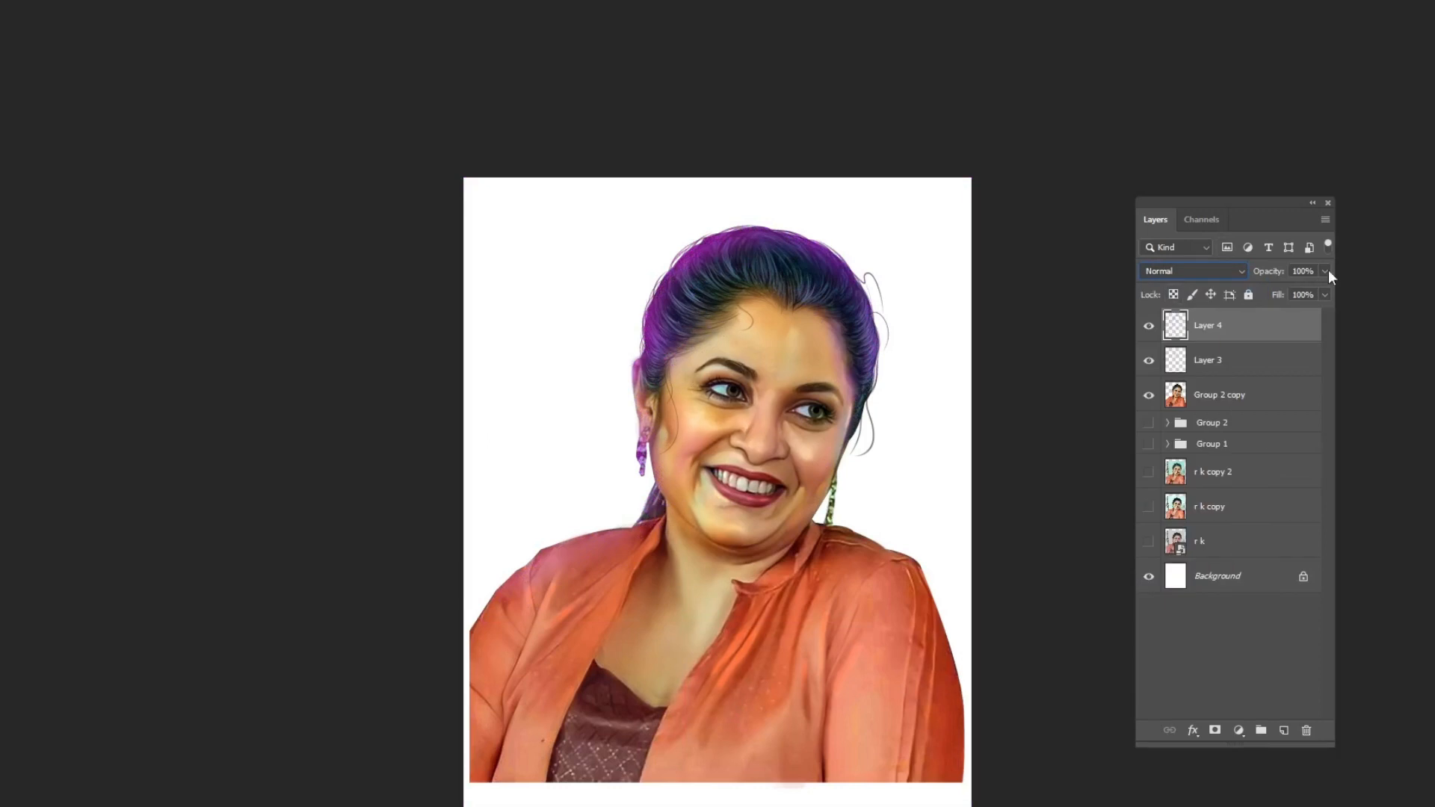
Select Layer 4, Layer 3 and Group 2 copy and group them together.
left_click(1236, 393, "ctrl")
left_click(1243, 370, "ctrl")
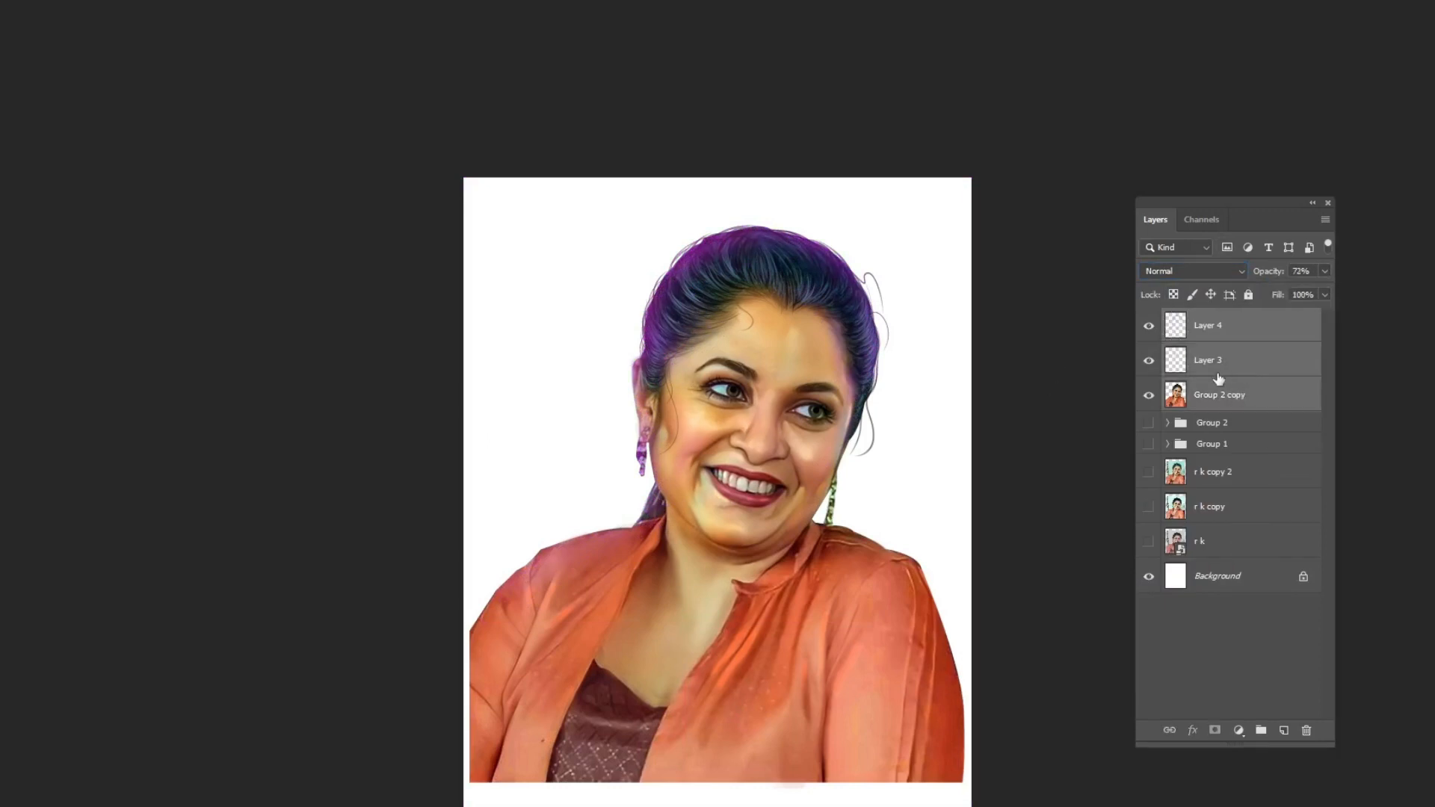
key("ctrl+g")
Duplicate the new group, merge the duplicate into one layer and hide the original group.
key("ctrl+j")
key("ctrl+e")
left_click(1149, 353)
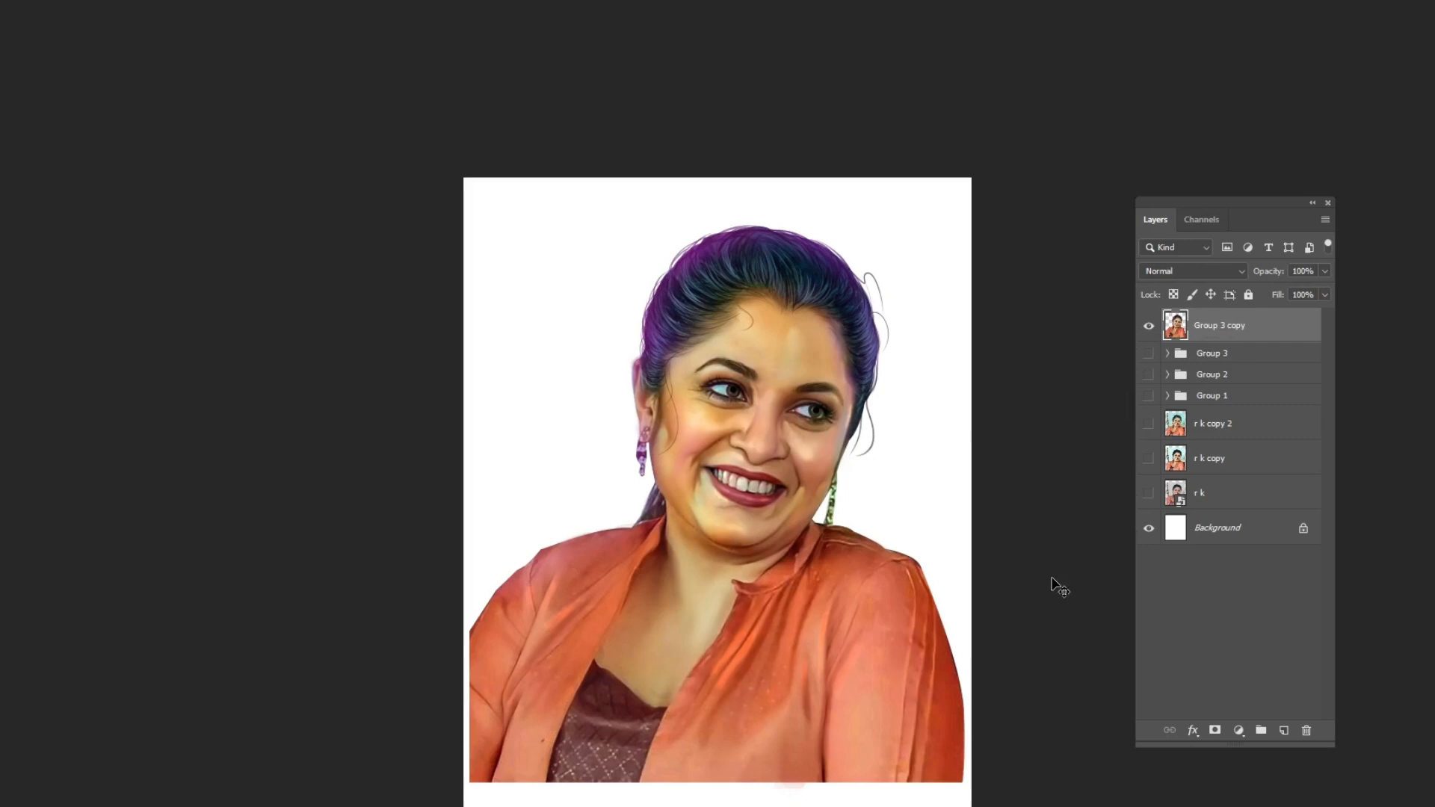
Apply Auto Tone to Group 3 copy and select the Background layer.
key("ctrl+shift+l")
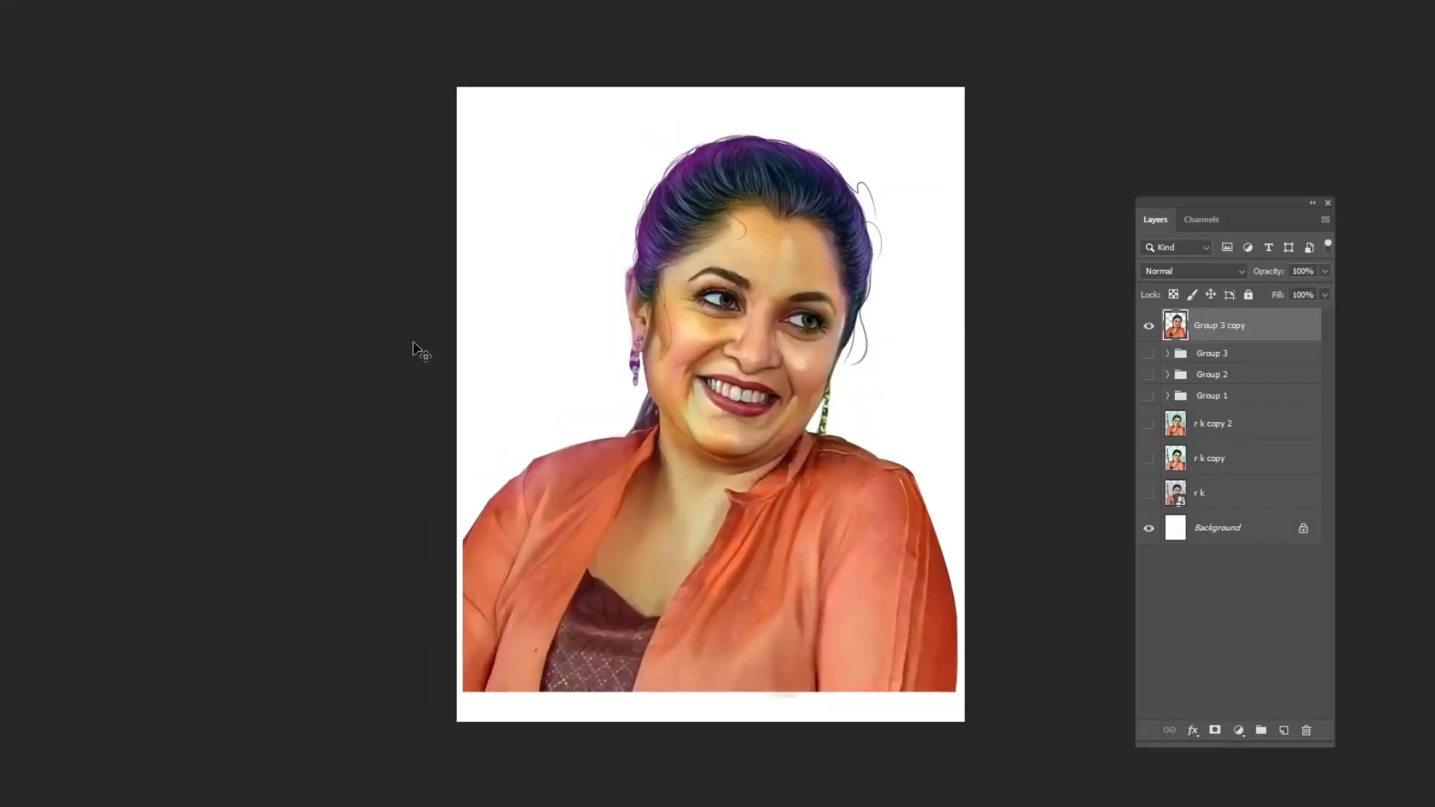
right_click(572, 233)
left_click(620, 245)
Place a background image from the BG Digital art background VIKRAM folder and scale it to fill the canvas.
left_click(2, 2)
left_click(46, 277)
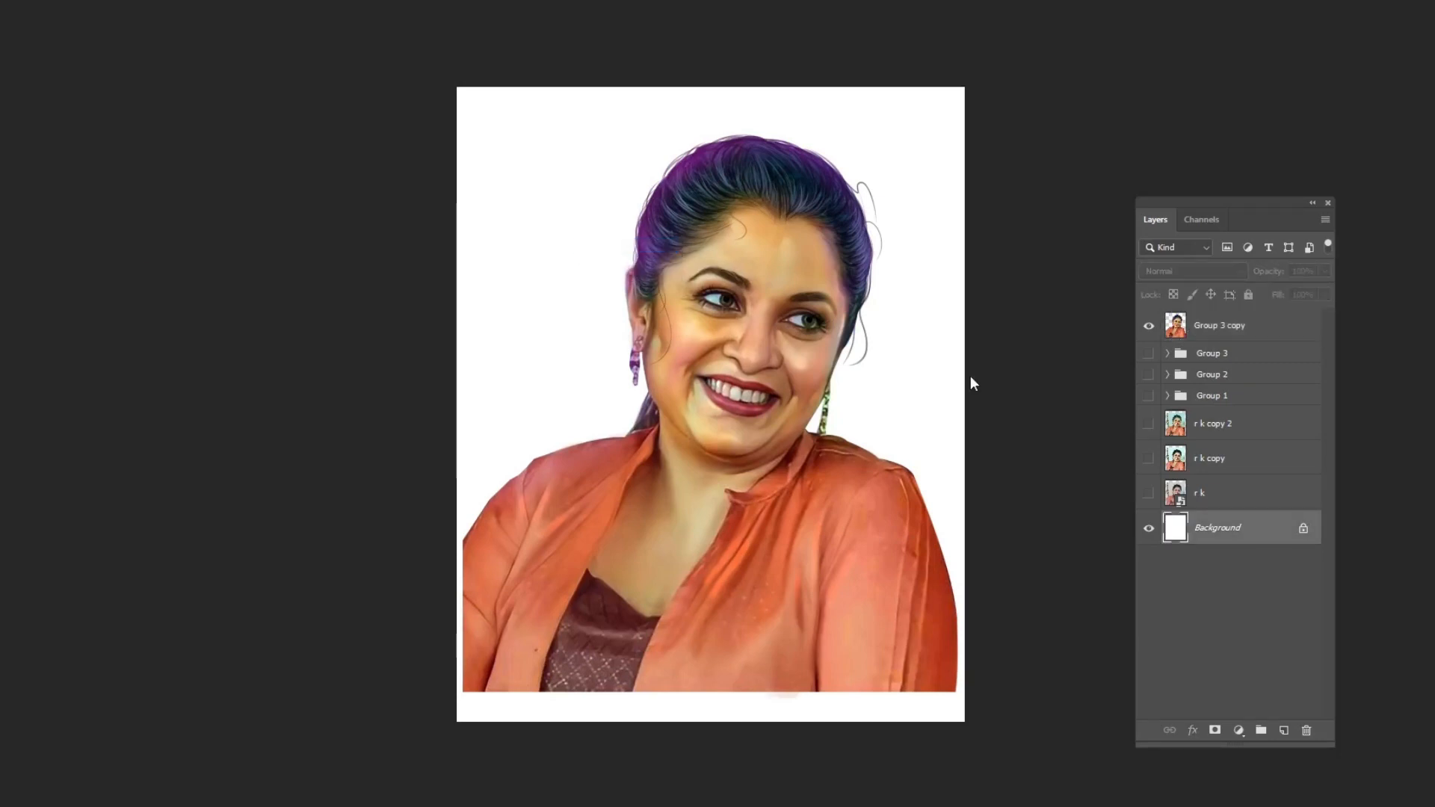
scroll(126, 500, "down", 1)
left_click(99, 497)
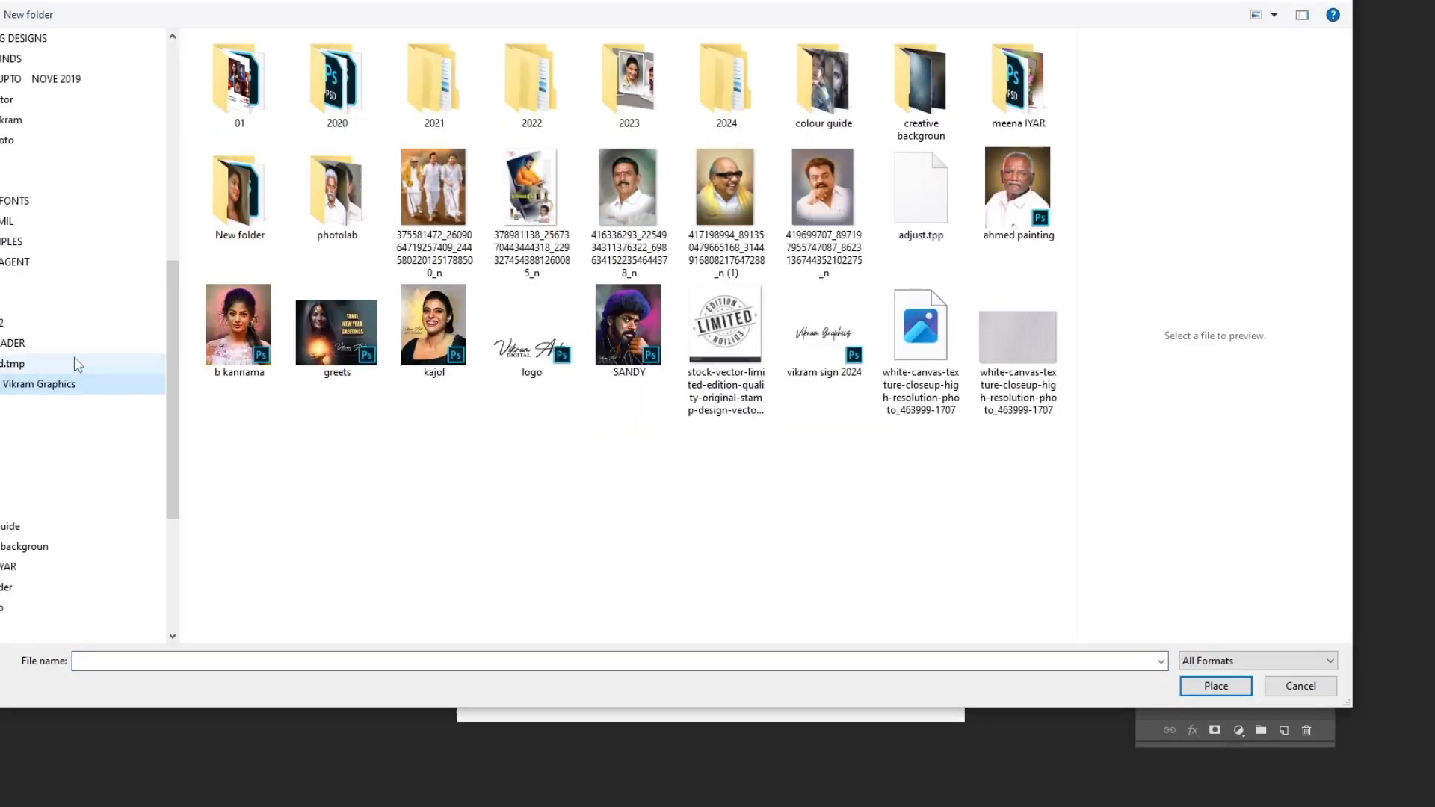
left_click(71, 104)
double_click(231, 82)
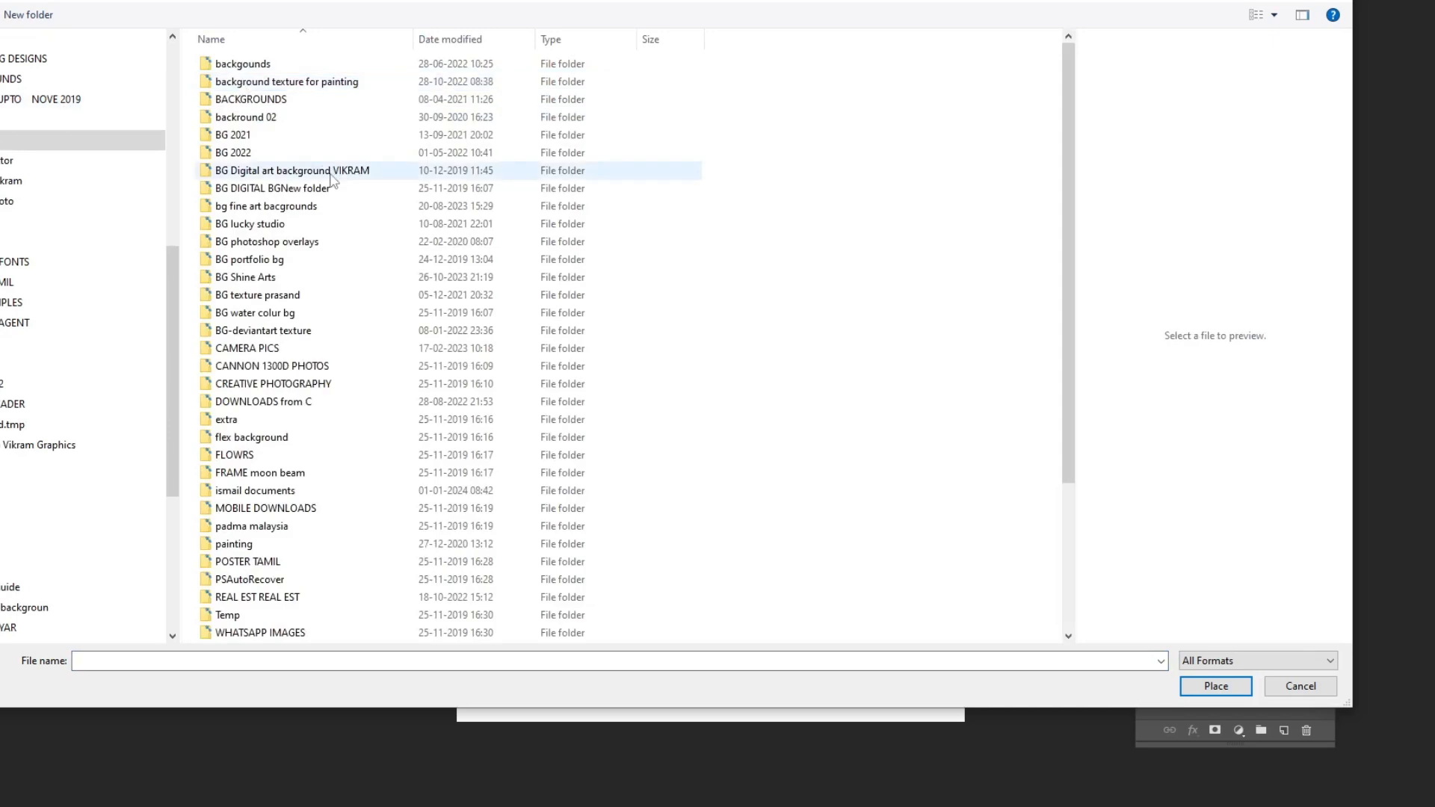
double_click(333, 171)
left_click_drag(1068, 96, 1075, 267)
double_click(716, 415)
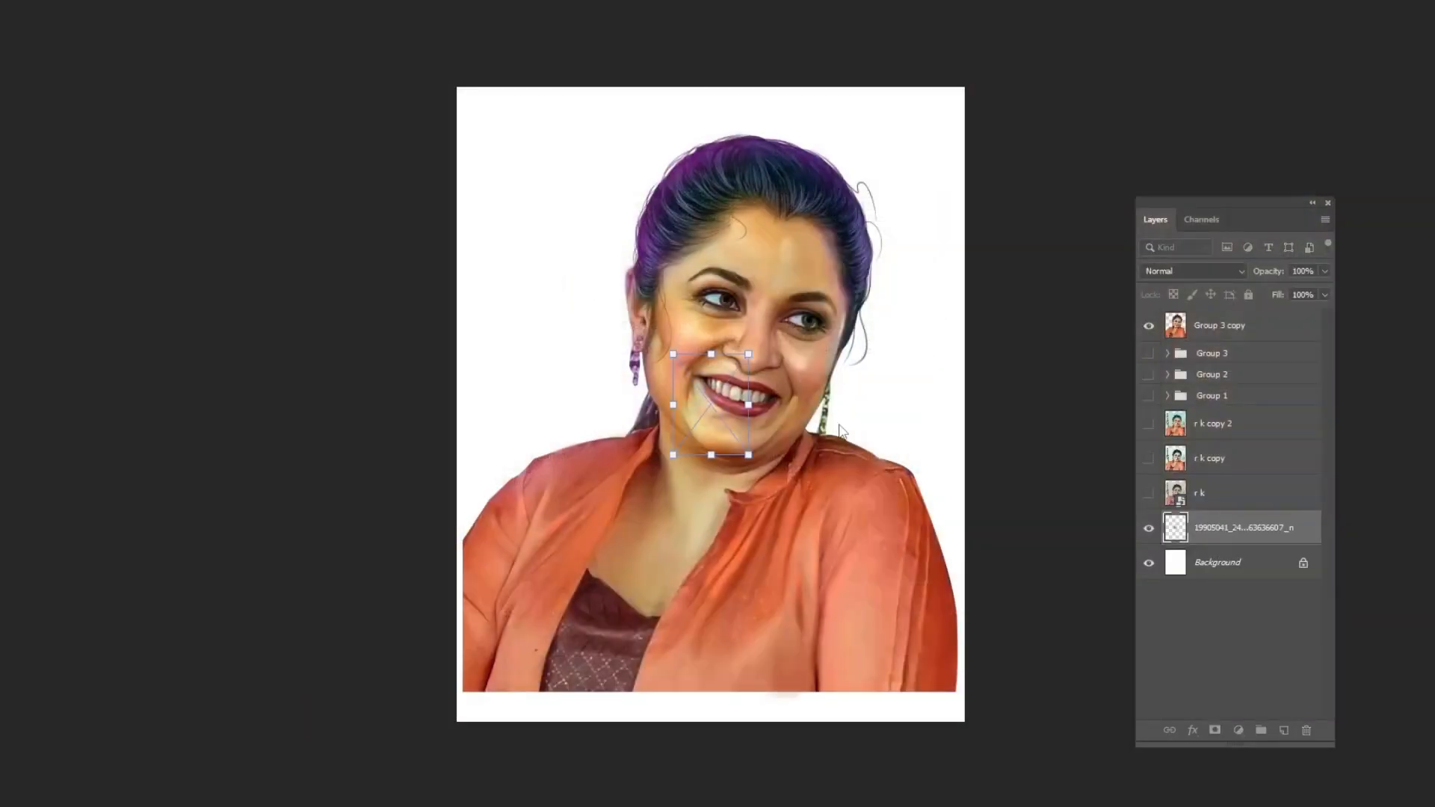
left_click_drag(669, 353, 451, 55)
left_click_drag(748, 455, 947, 768)
key("Return")
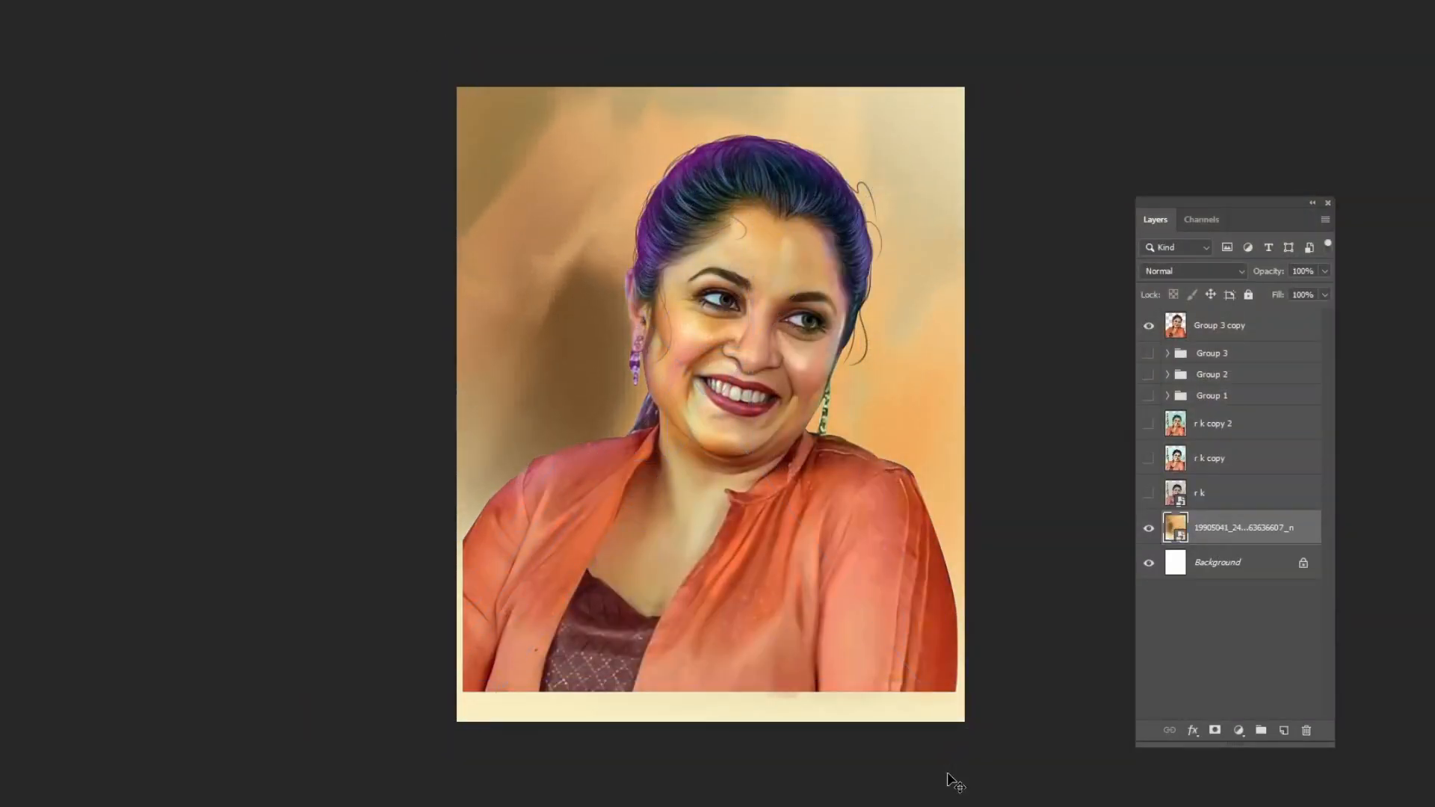
key("alt+f")
left_click(38, 278)
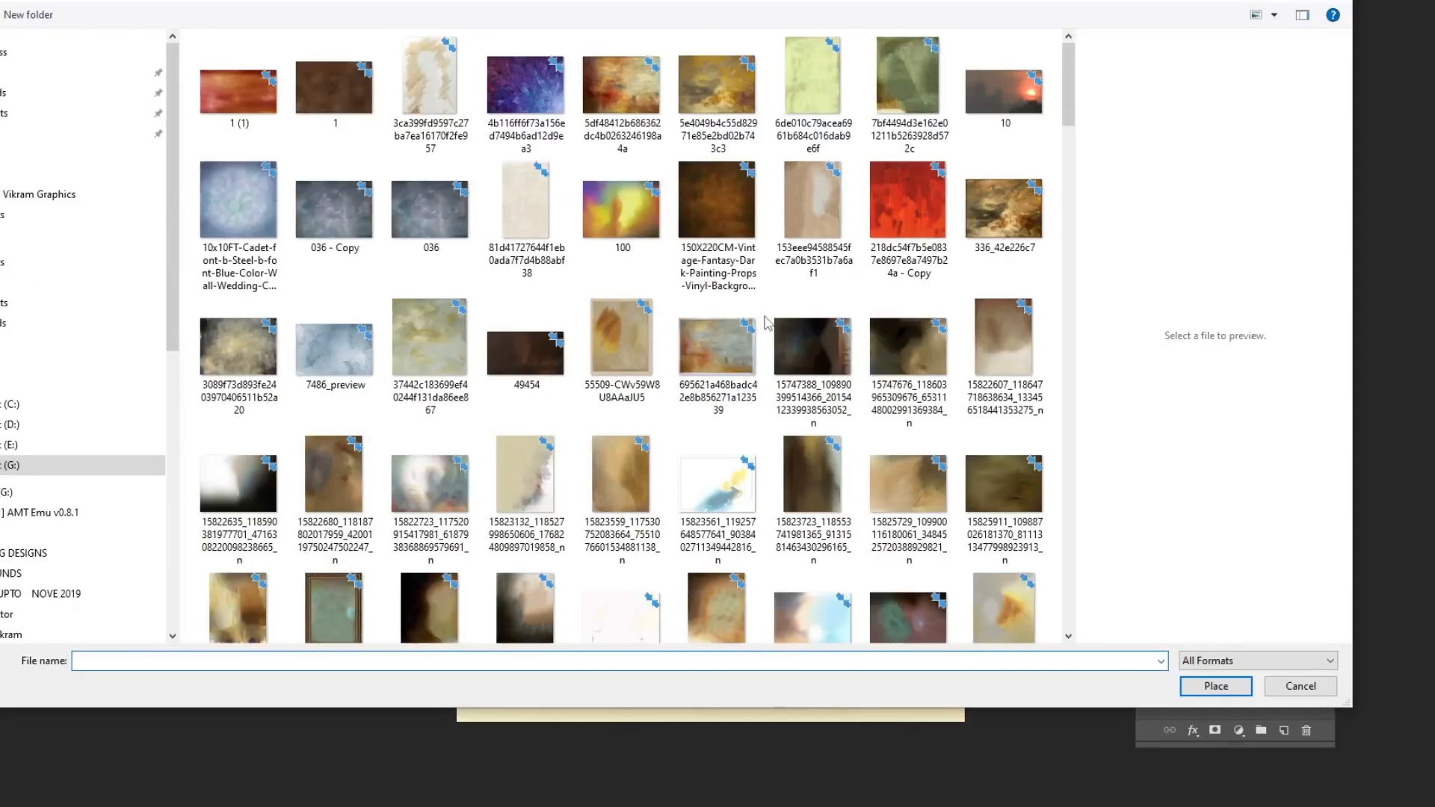
left_click_drag(1069, 115, 1074, 171)
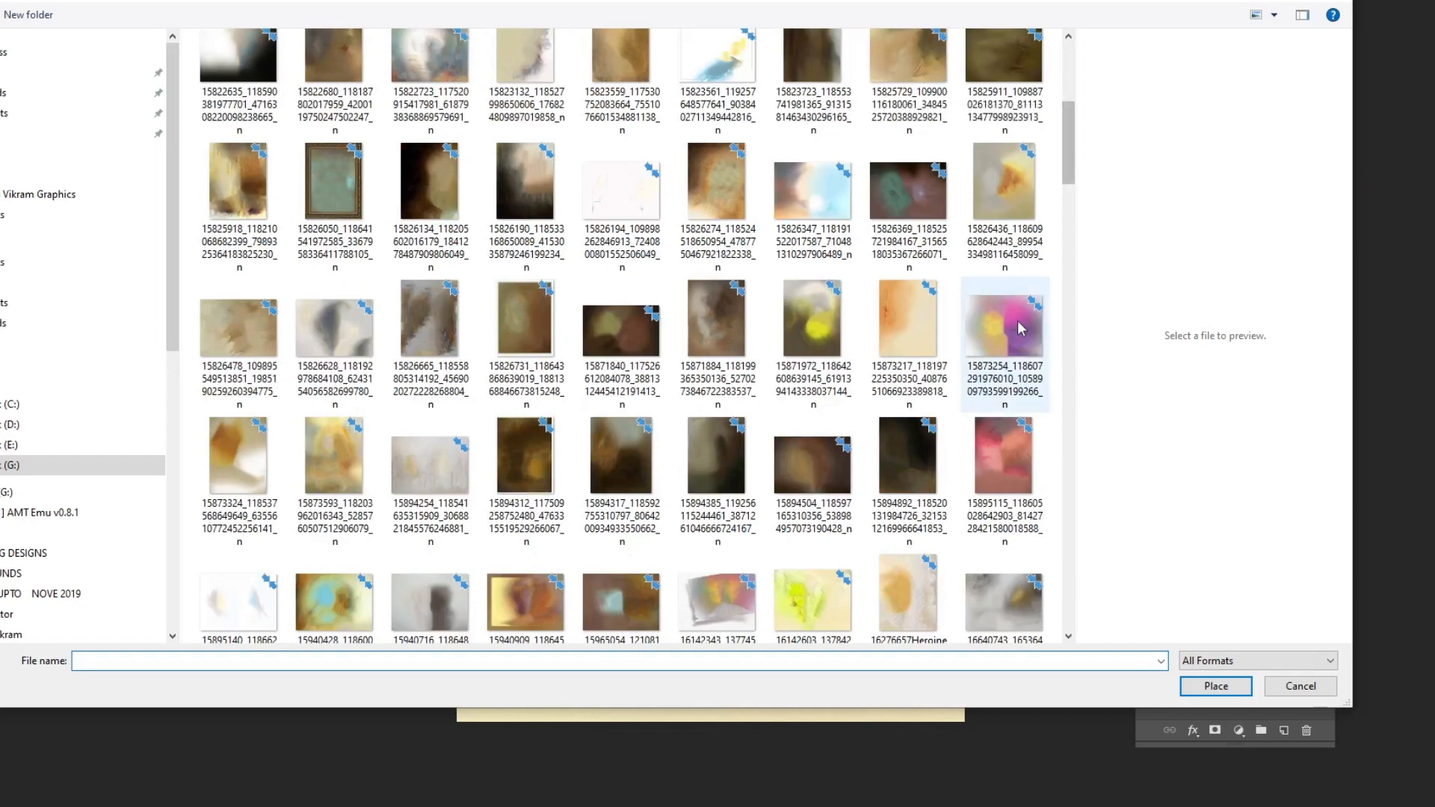
scroll(1031, 299, "down", 2)
scroll(1046, 244, "down", 5)
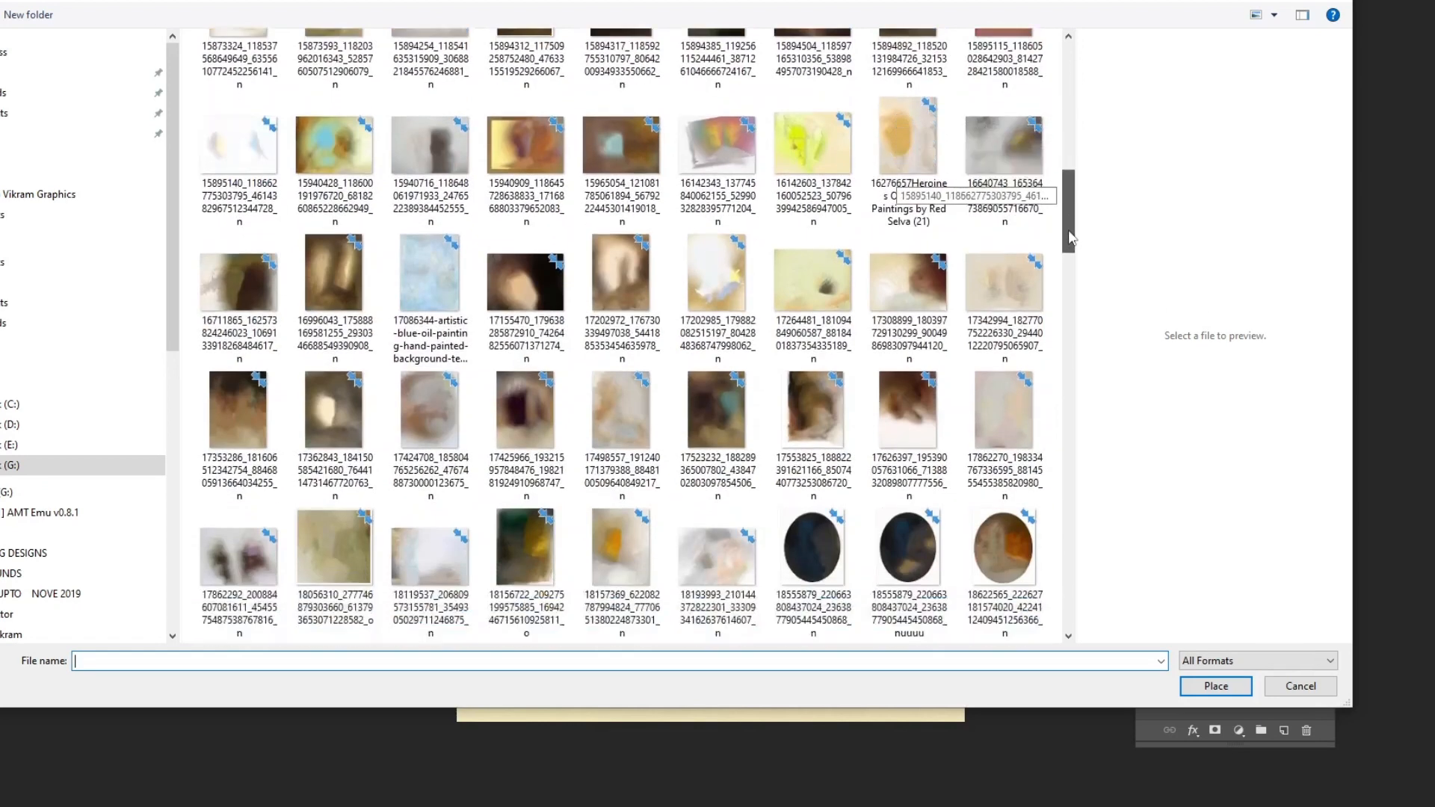
left_click(358, 343)
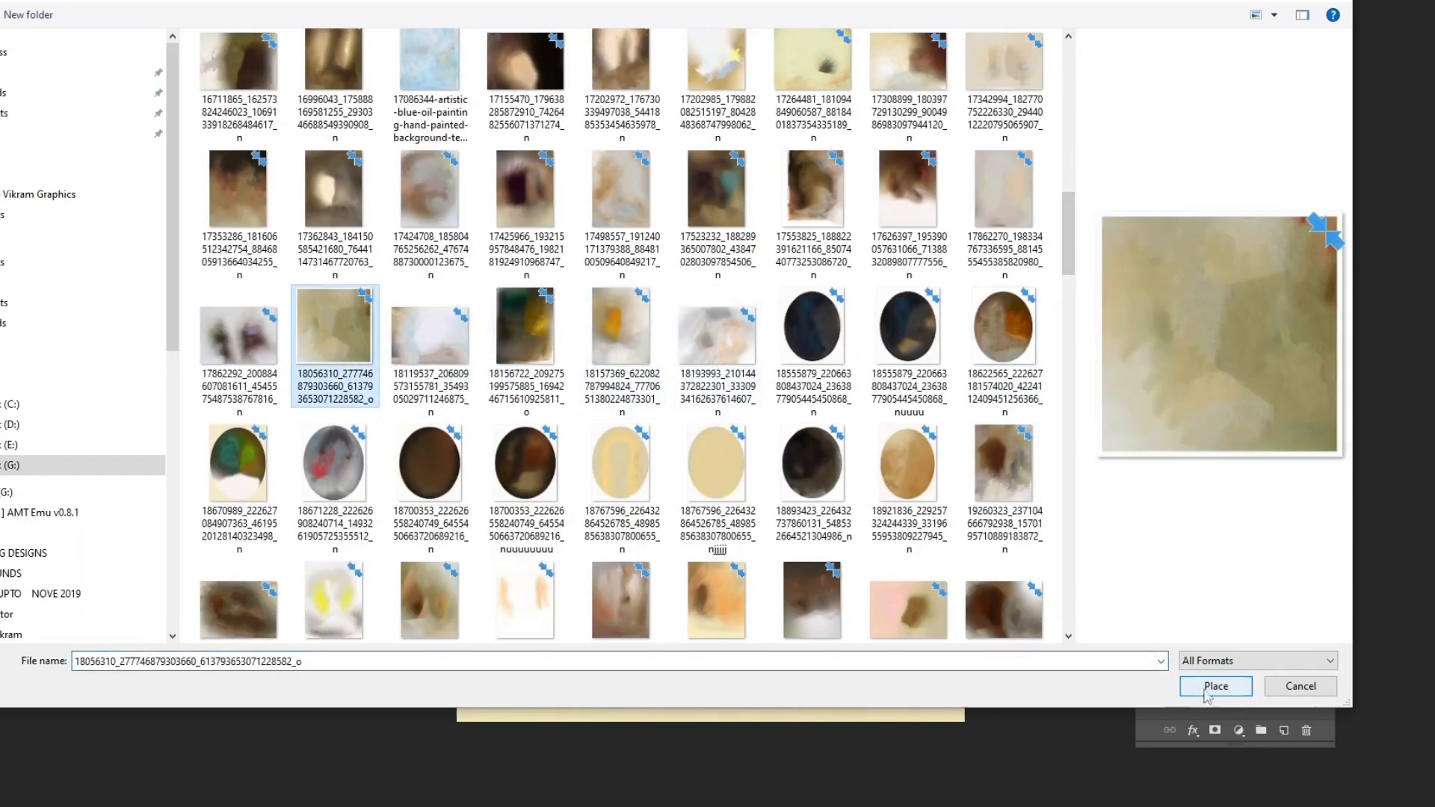
left_click(1216, 686)
left_click_drag(640, 332, 400, 93)
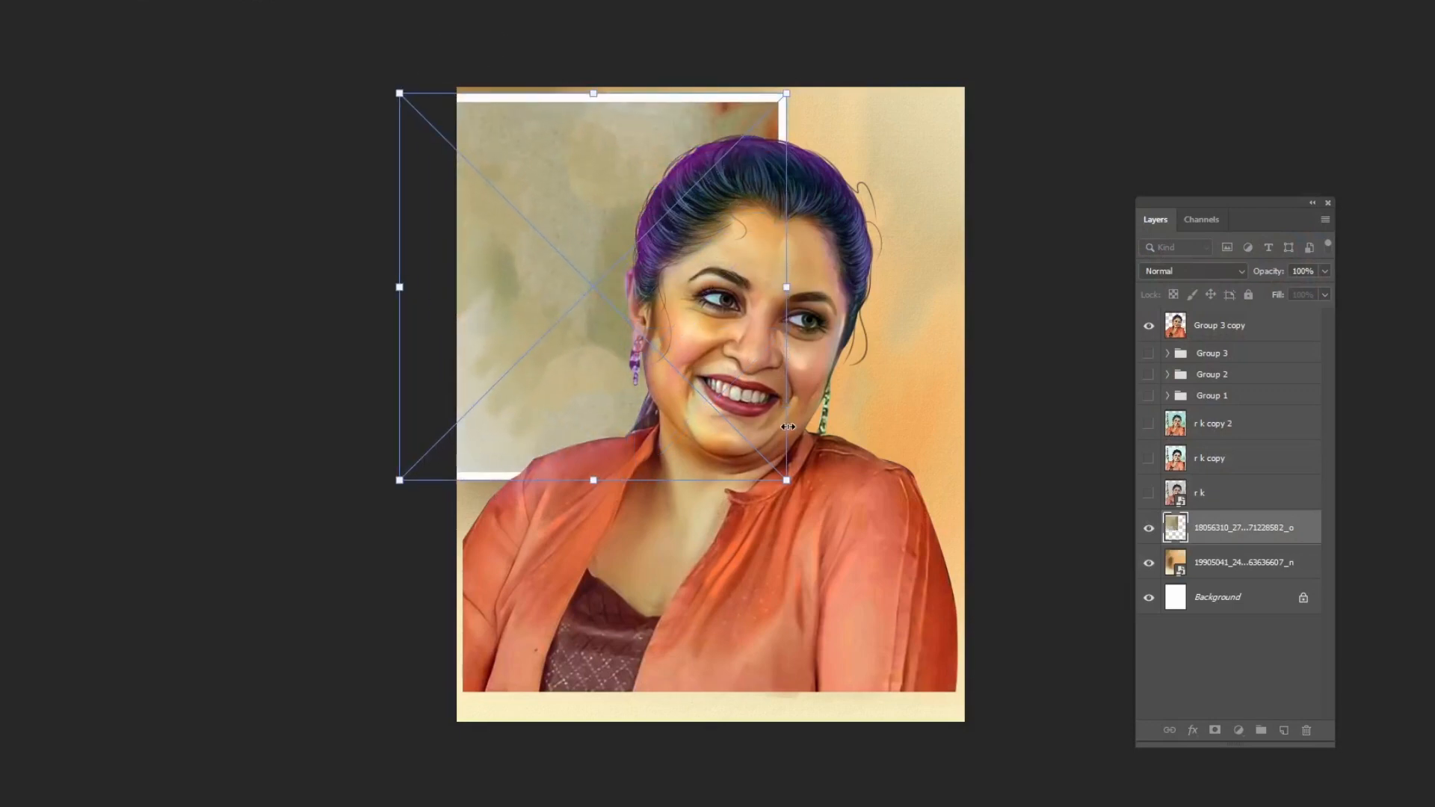
left_click_drag(789, 480, 1060, 753)
left_click_drag(1061, 90, 1107, 48)
key("Return")
Delete the earlier background image layer and rasterize the new texture layer.
left_click_drag(1271, 562, 1306, 730)
right_click(1247, 532)
left_click(1278, 406)
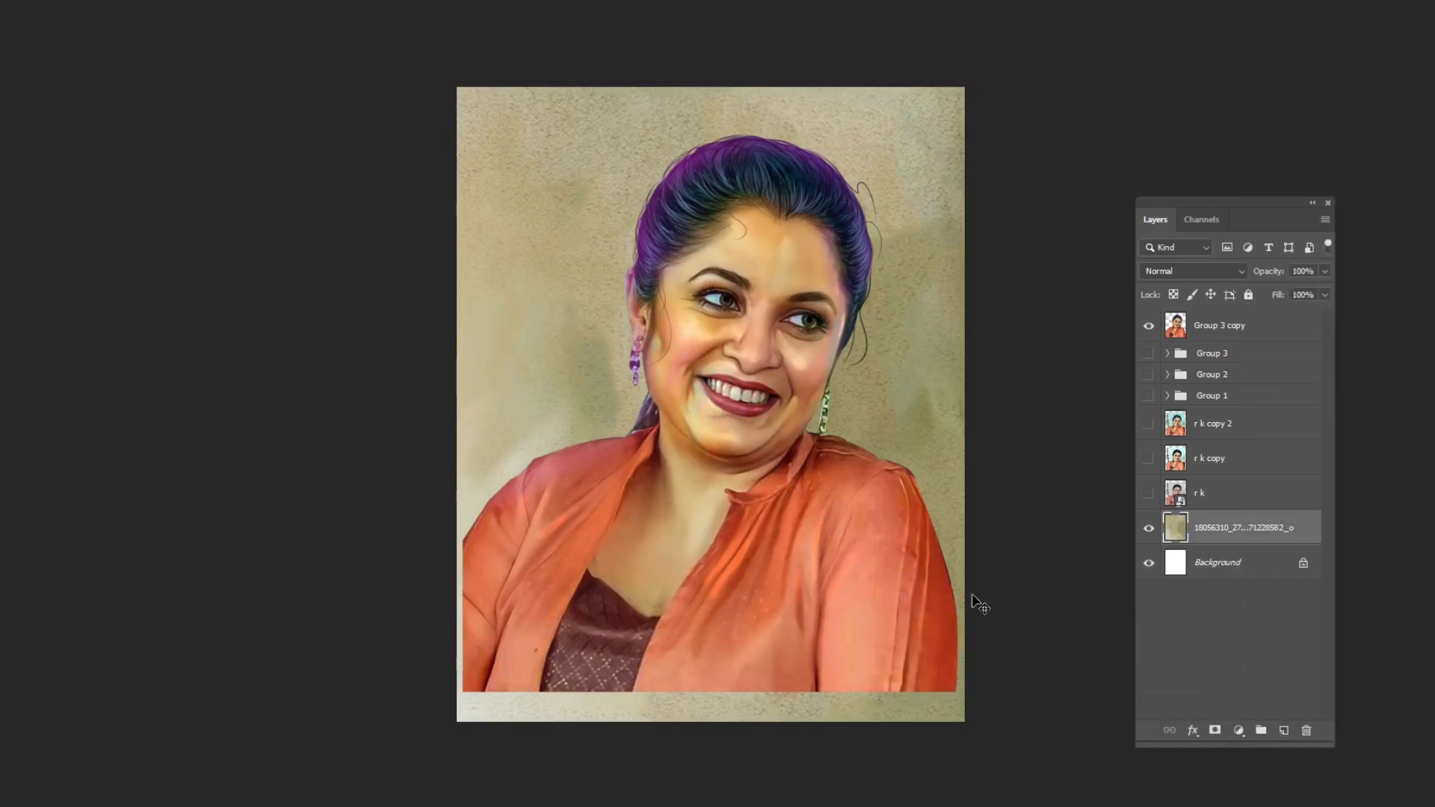
Enlarge the brush, erase the texture along the lower left edge and merge it into the Background.
key("bracketright")
key("bracketright")
key("bracketright")
key("bracketright")
mouse_move(976, 710)
left_mouse_down()
mouse_move(1018, 608)
mouse_move(426, 640)
mouse_move(441, 407)
left_mouse_up()
key("ctrl+e")
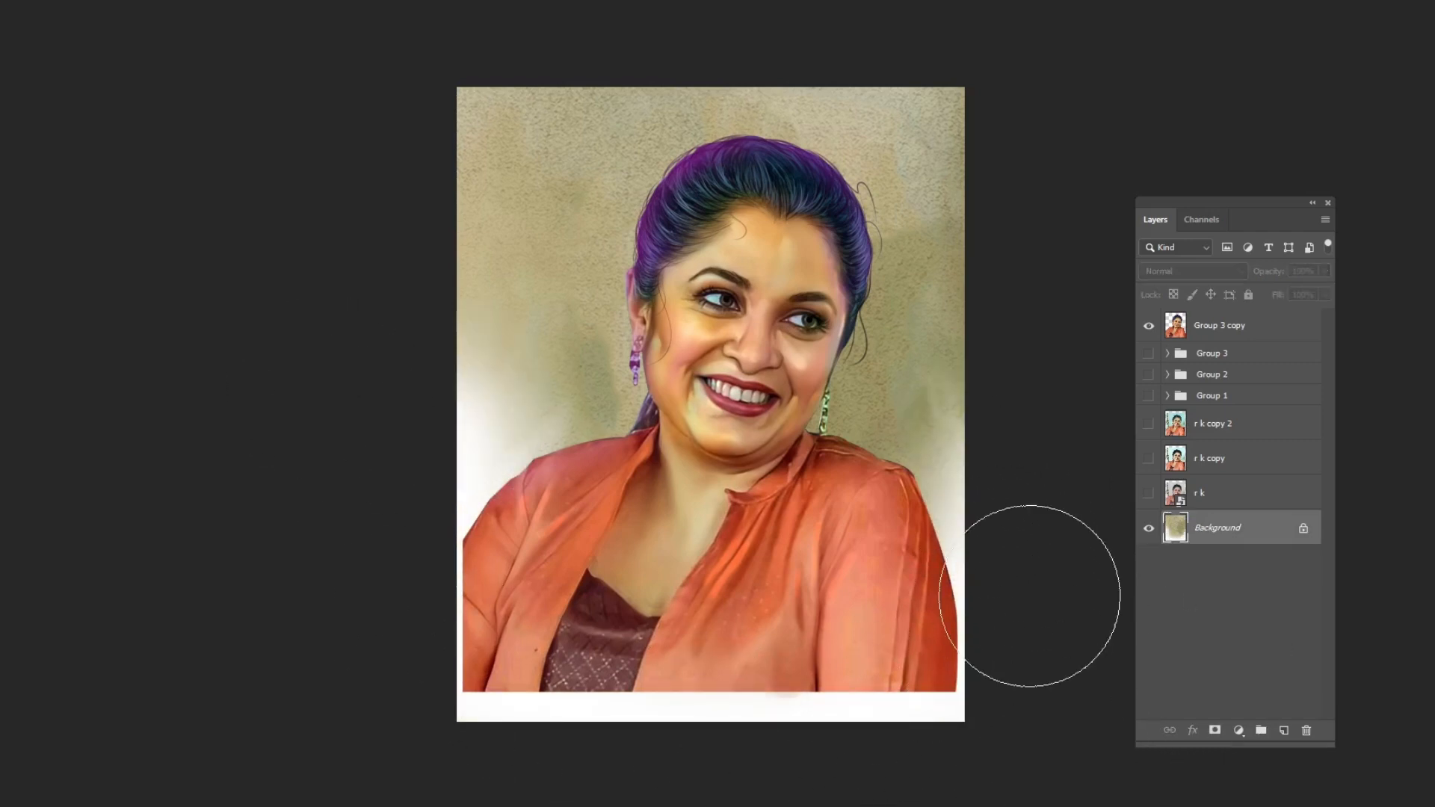
Choose the block brush from the brush presets.
key("Tab")
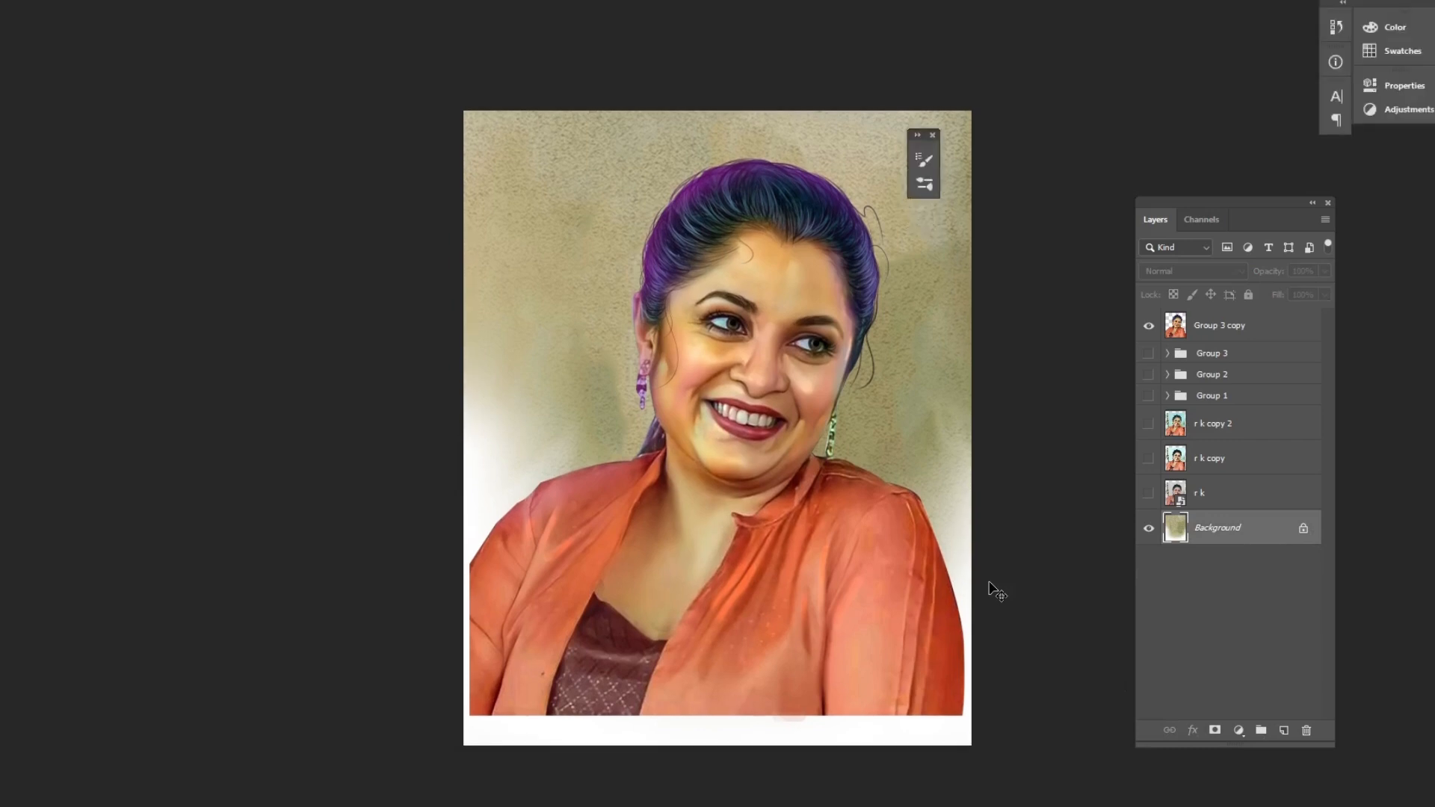
left_click(45, 2)
left_click(503, 469)
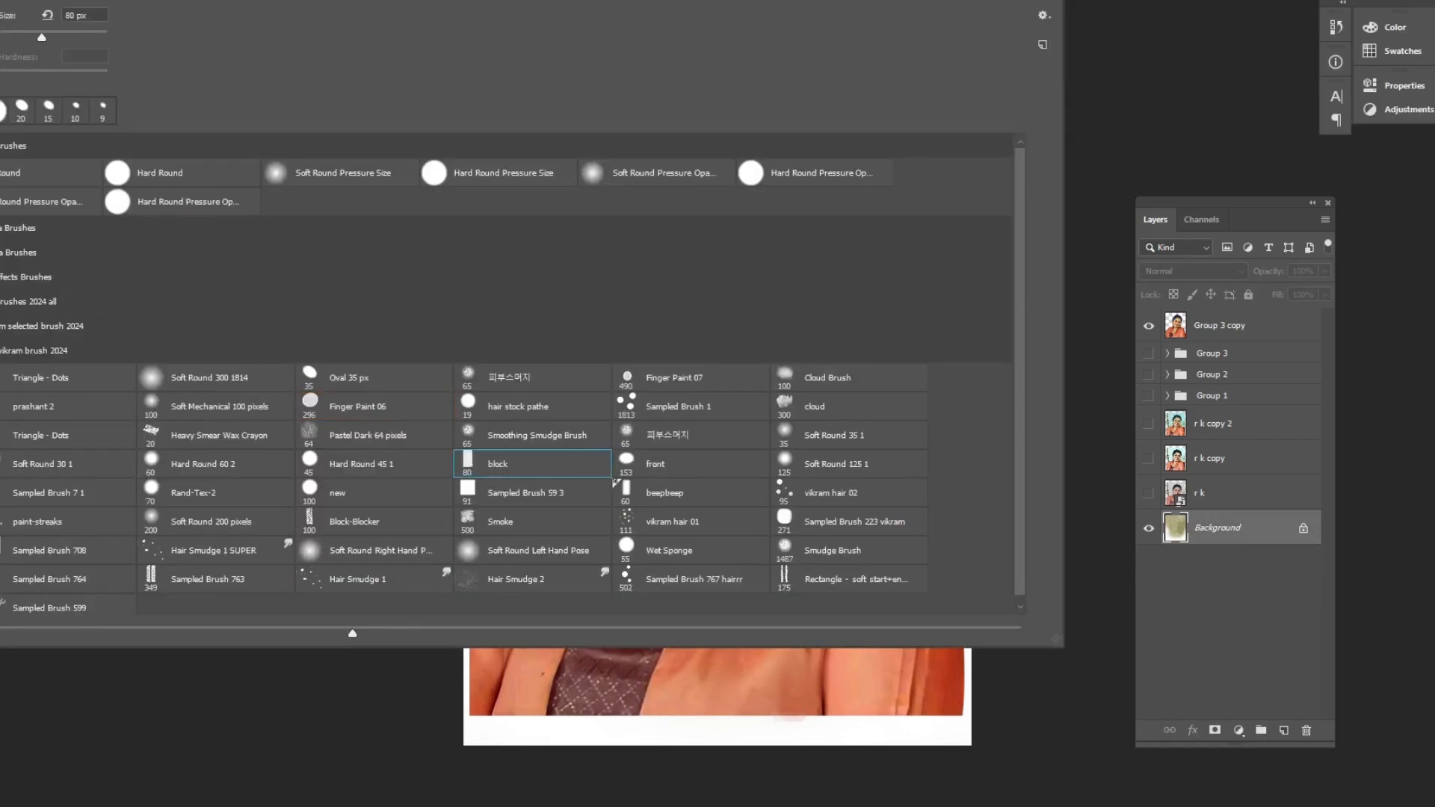
left_click(71, 1)
left_click(71, 1)
left_click(640, 213)
left_click(728, 424)
left_click(875, 152)
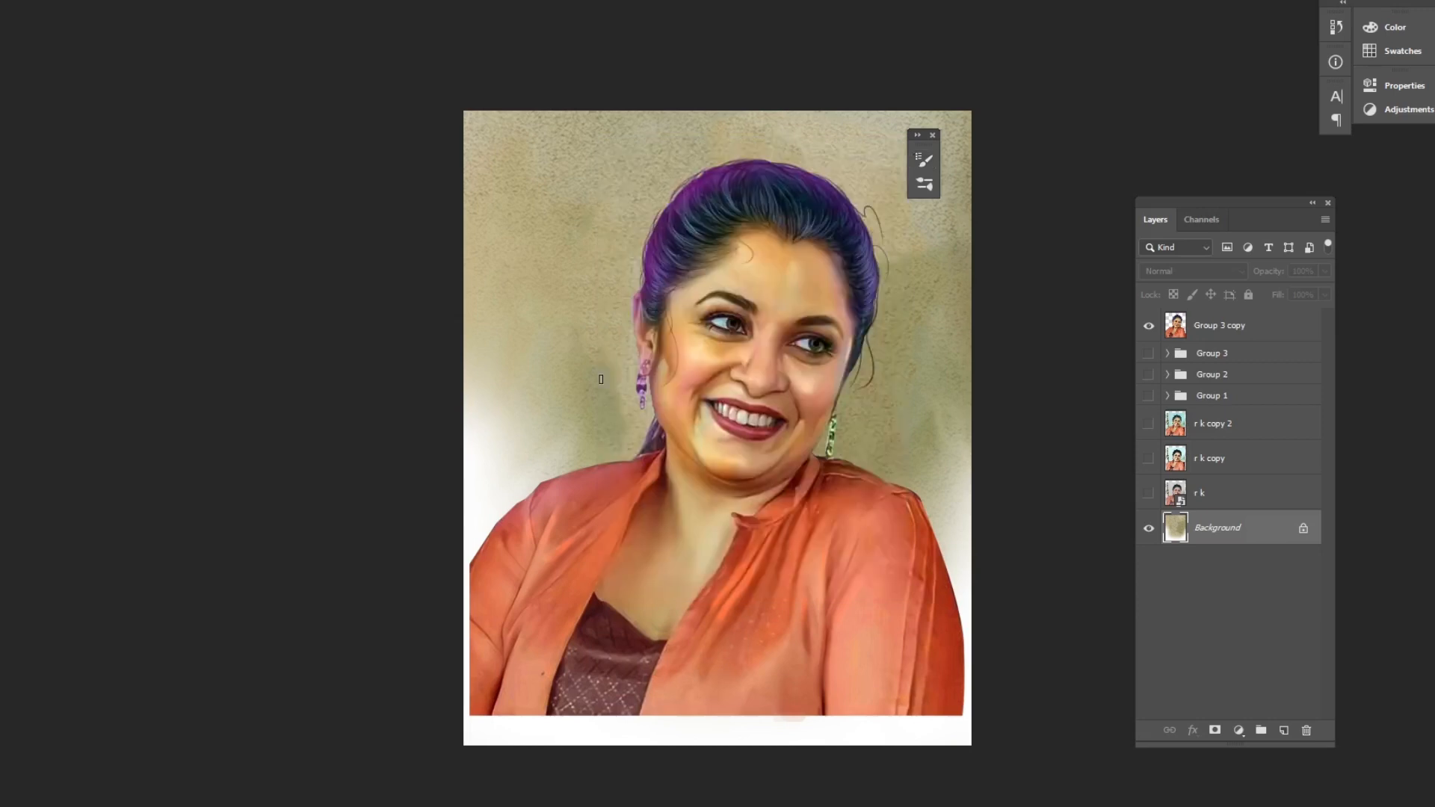
Paint blocky strokes over the background texture on the left side.
mouse_move(602, 345)
left_mouse_down()
mouse_move(606, 407)
mouse_move(631, 431)
left_mouse_up()
mouse_move(538, 221)
left_mouse_down()
mouse_move(556, 309)
mouse_move(551, 416)
mouse_move(609, 263)
mouse_move(580, 199)
mouse_move(502, 257)
mouse_move(553, 371)
mouse_move(657, 258)
left_mouse_up()
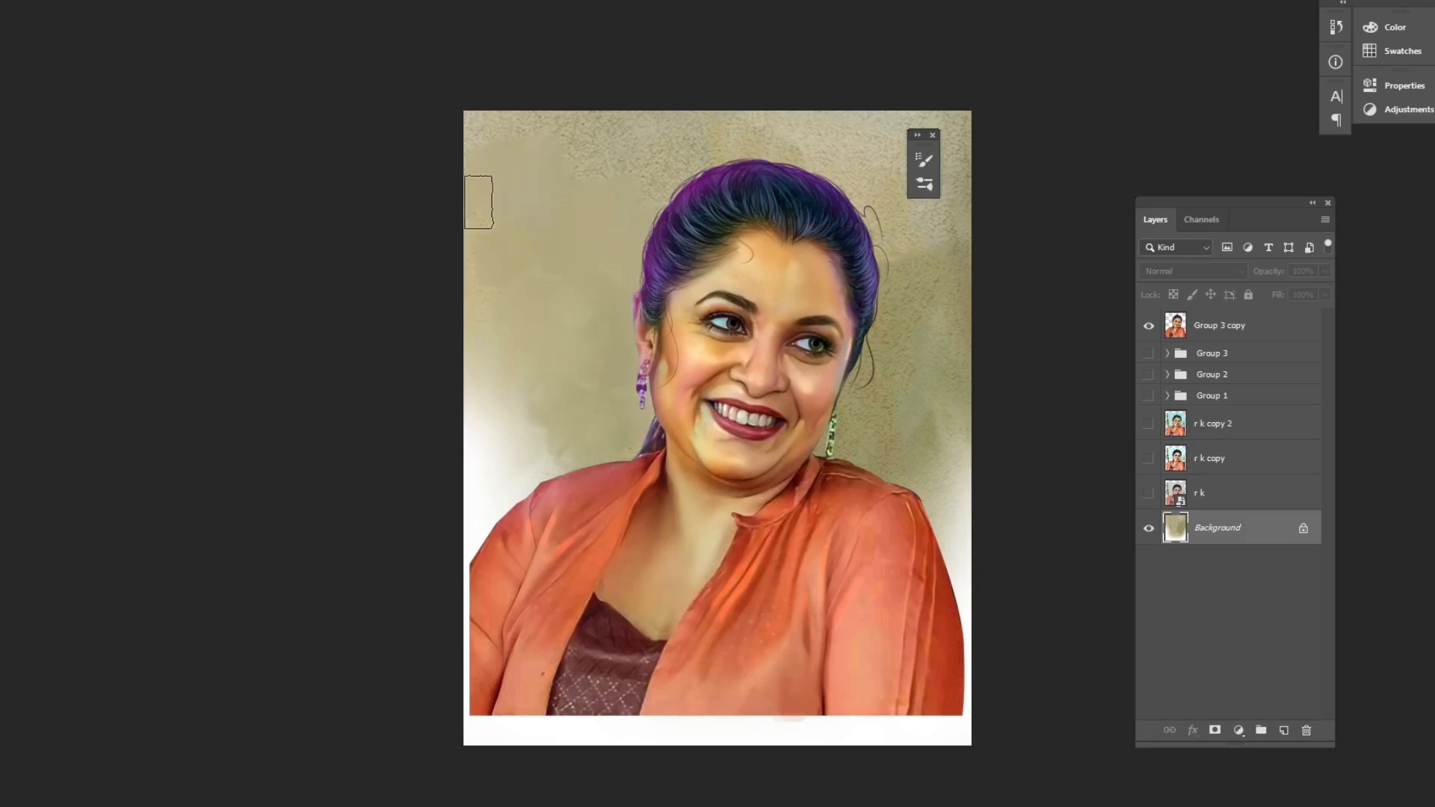
mouse_move(544, 397)
left_mouse_down()
mouse_move(482, 427)
mouse_move(487, 461)
mouse_move(521, 480)
mouse_move(561, 408)
mouse_move(526, 391)
left_mouse_up()
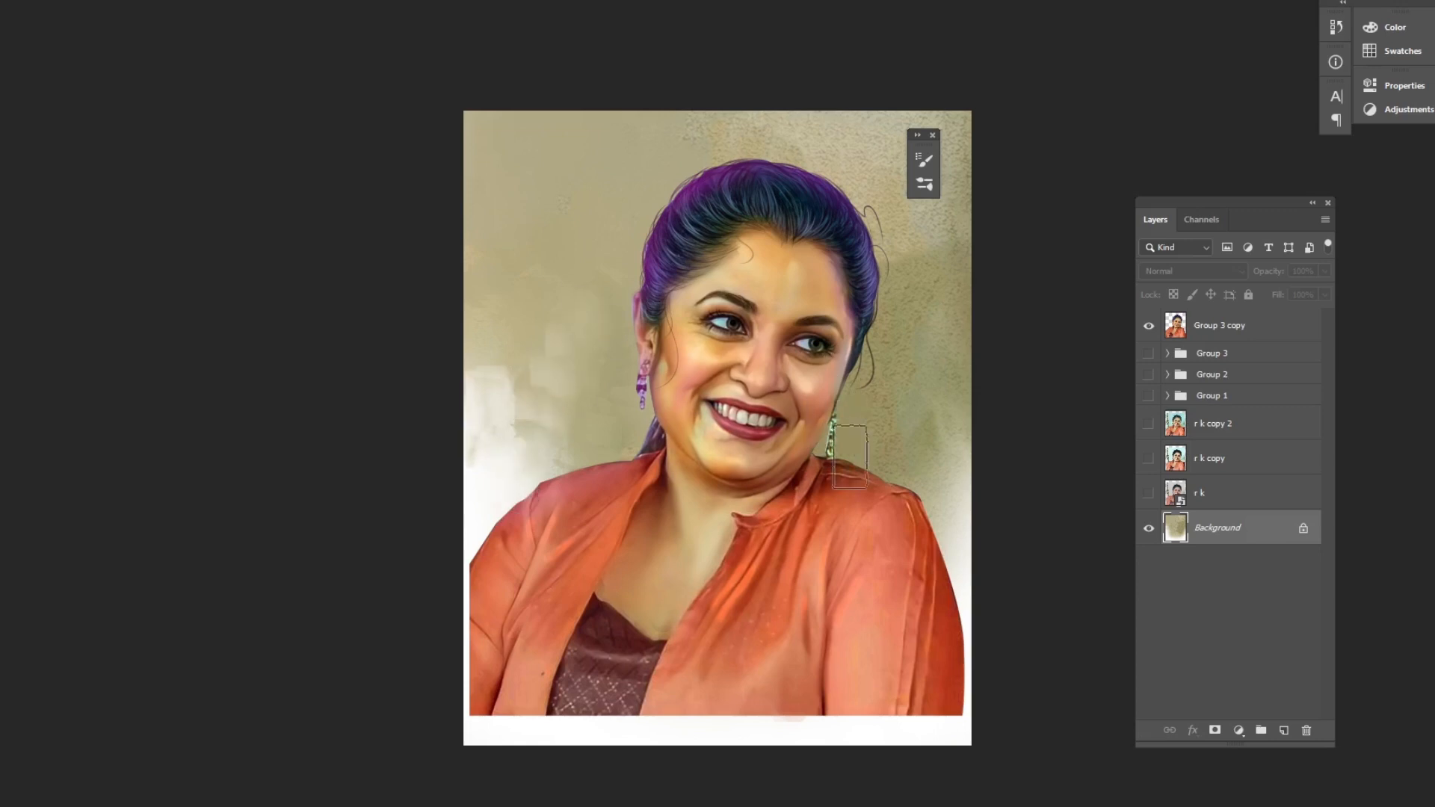
Paint more blocky strokes over the upper right background.
key("Tab")
mouse_move(930, 501)
left_mouse_down()
mouse_move(972, 456)
mouse_move(957, 377)
mouse_move(964, 562)
mouse_move(937, 261)
mouse_move(889, 223)
left_mouse_up()
mouse_move(855, 176)
left_mouse_down()
mouse_move(939, 217)
mouse_move(961, 168)
mouse_move(765, 125)
mouse_move(753, 98)
mouse_move(804, 125)
mouse_move(920, 109)
mouse_move(921, 187)
mouse_move(966, 154)
mouse_move(877, 110)
mouse_move(872, 226)
mouse_move(936, 260)
mouse_move(970, 207)
mouse_move(966, 121)
mouse_move(890, 334)
left_mouse_up()
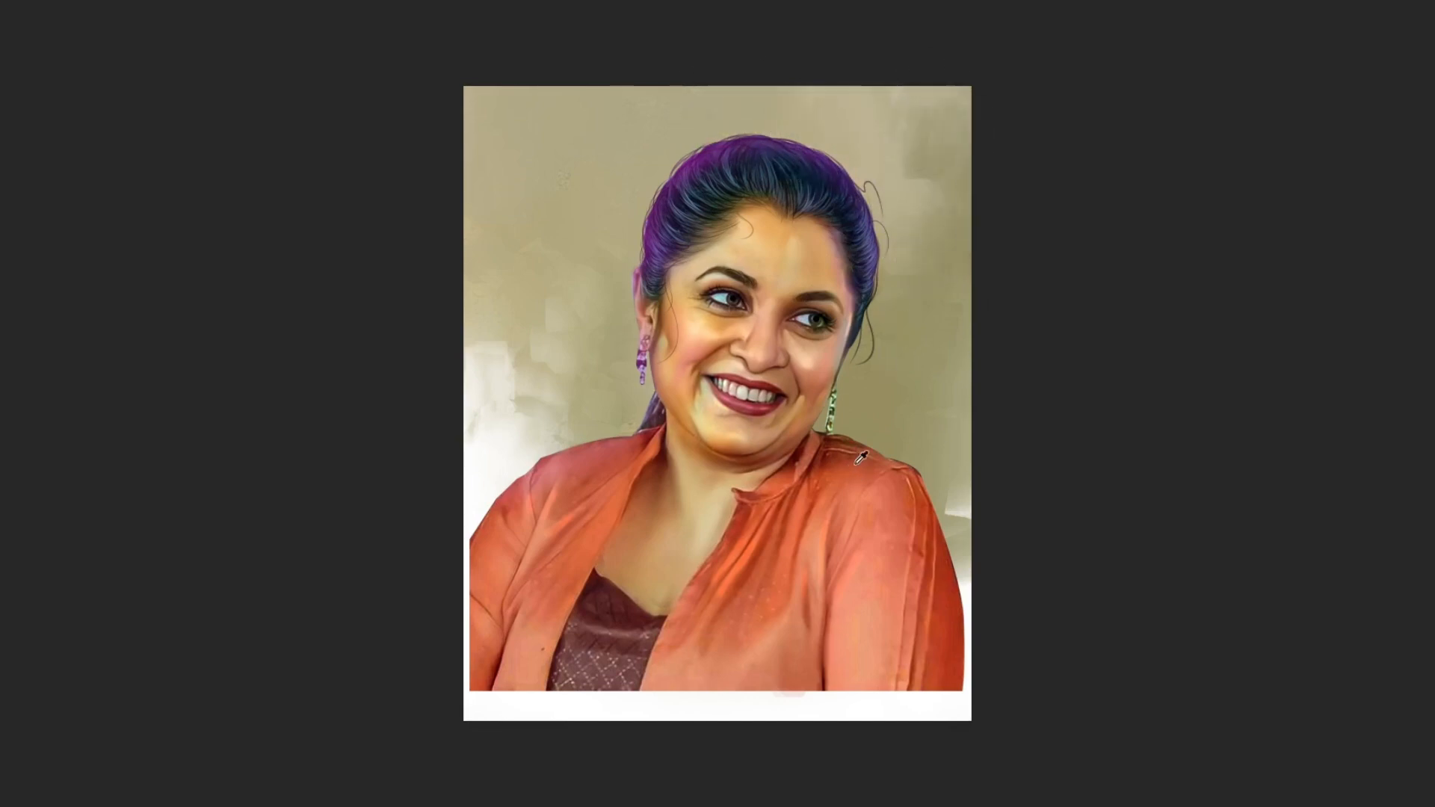
Sample the skin tone and paint blocky orange strokes in the background behind the head on both sides.
mouse_move(773, 359)
left_mouse_down()
mouse_move(605, 343)
mouse_move(589, 282)
mouse_move(496, 323)
left_mouse_up()
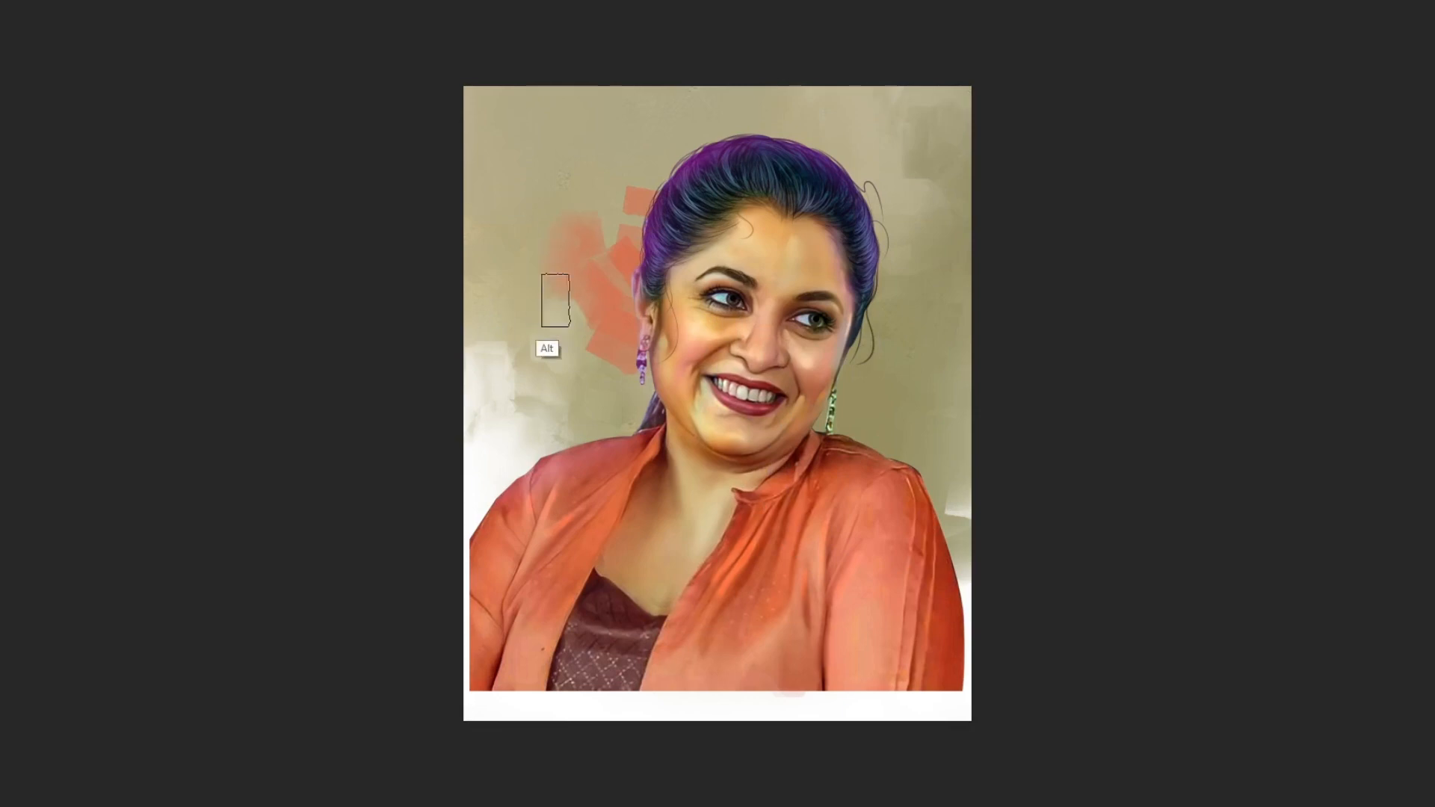
mouse_move(639, 386)
left_mouse_down()
mouse_move(560, 393)
mouse_move(595, 249)
mouse_move(632, 215)
mouse_move(570, 235)
mouse_move(613, 322)
left_mouse_up()
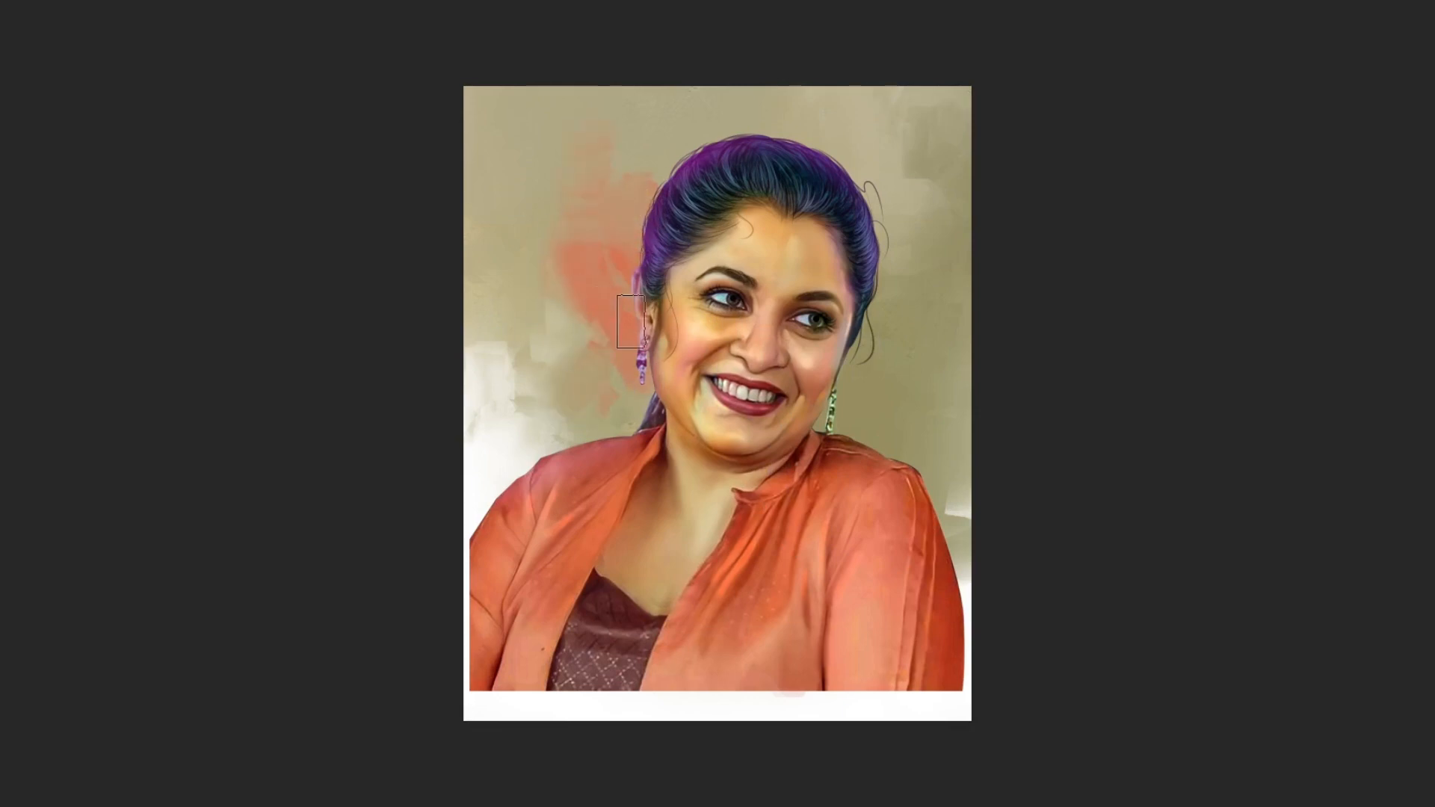
mouse_move(636, 414)
left_mouse_down()
mouse_move(572, 341)
mouse_move(582, 282)
mouse_move(540, 308)
mouse_move(535, 249)
left_mouse_up()
mouse_move(865, 350)
left_mouse_down()
mouse_move(844, 375)
mouse_move(879, 348)
left_mouse_up()
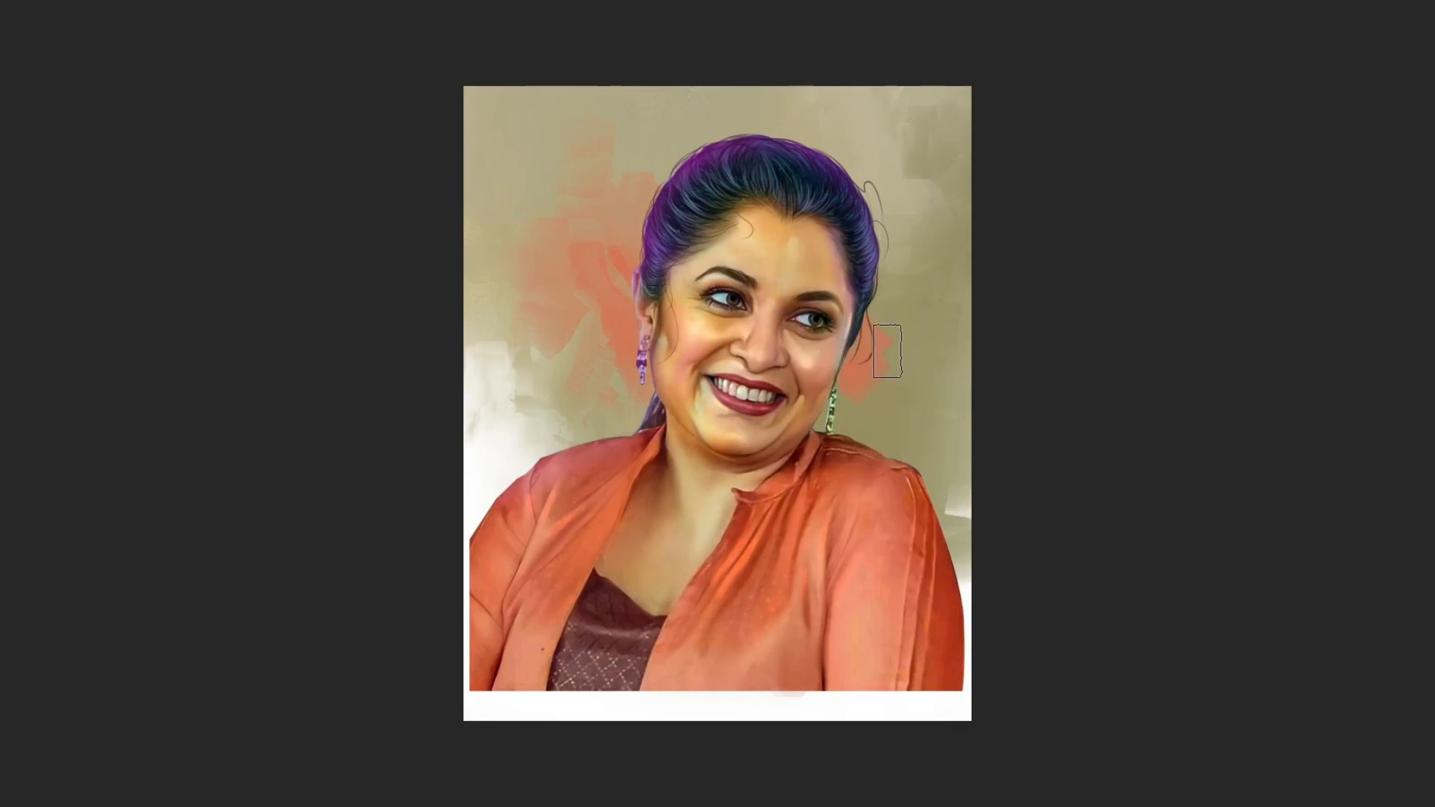
left_click_drag(866, 380, 887, 369)
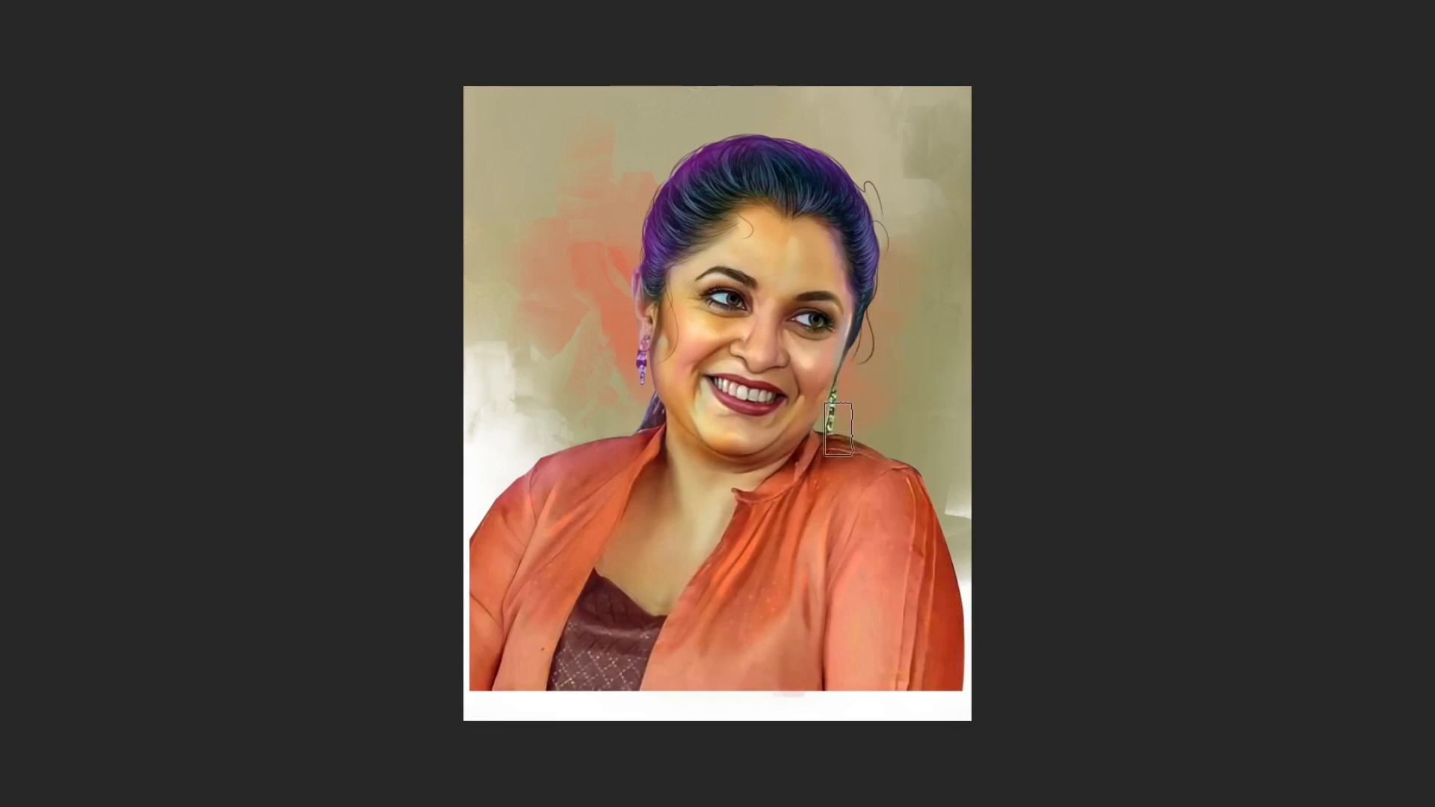
Paint another blocky orange stroke in the upper-left background beside the head.
mouse_move(604, 349)
left_mouse_down()
mouse_move(512, 308)
mouse_move(481, 381)
mouse_move(487, 216)
mouse_move(532, 381)
mouse_move(499, 434)
mouse_move(552, 308)
left_mouse_up()
key("Tab")
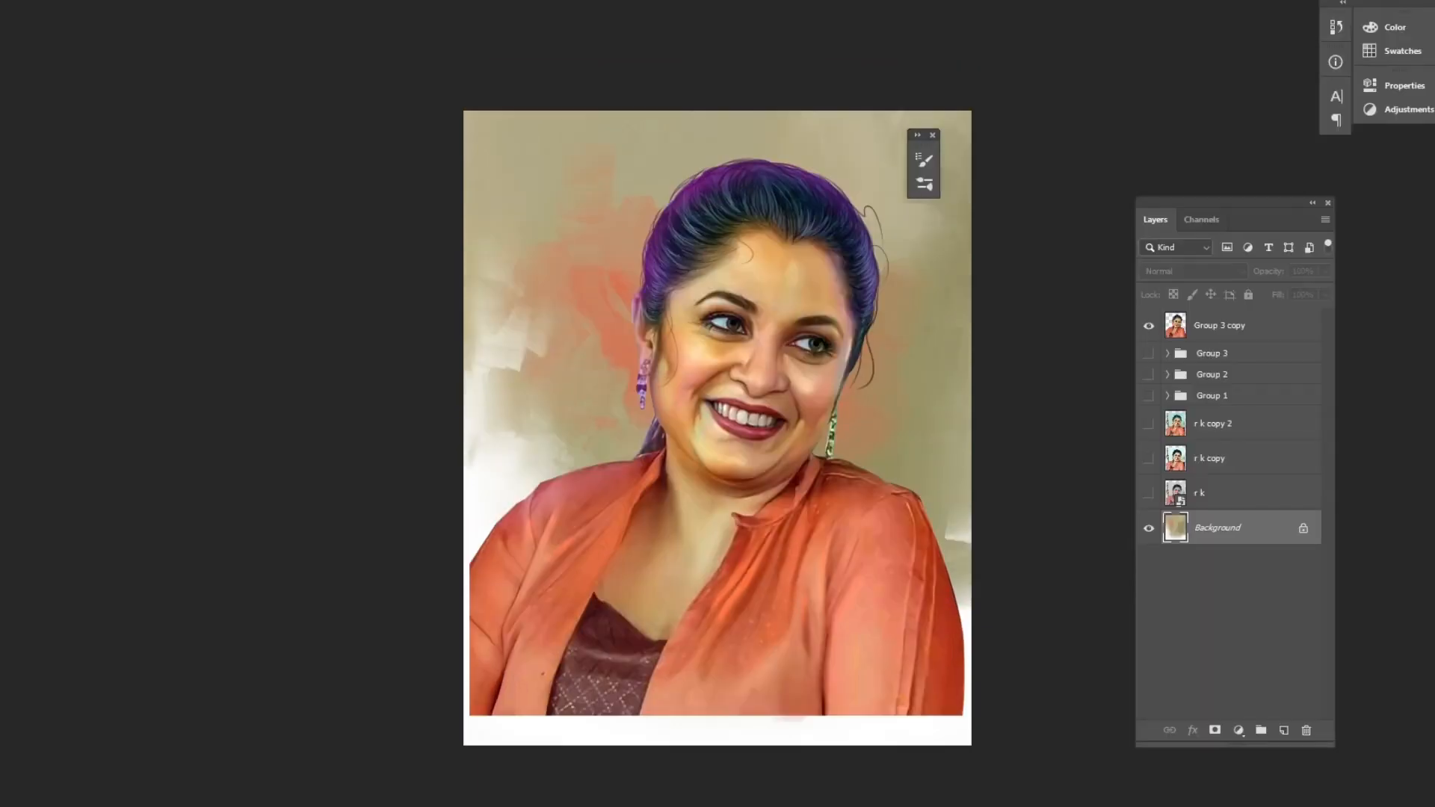
key("Tab")
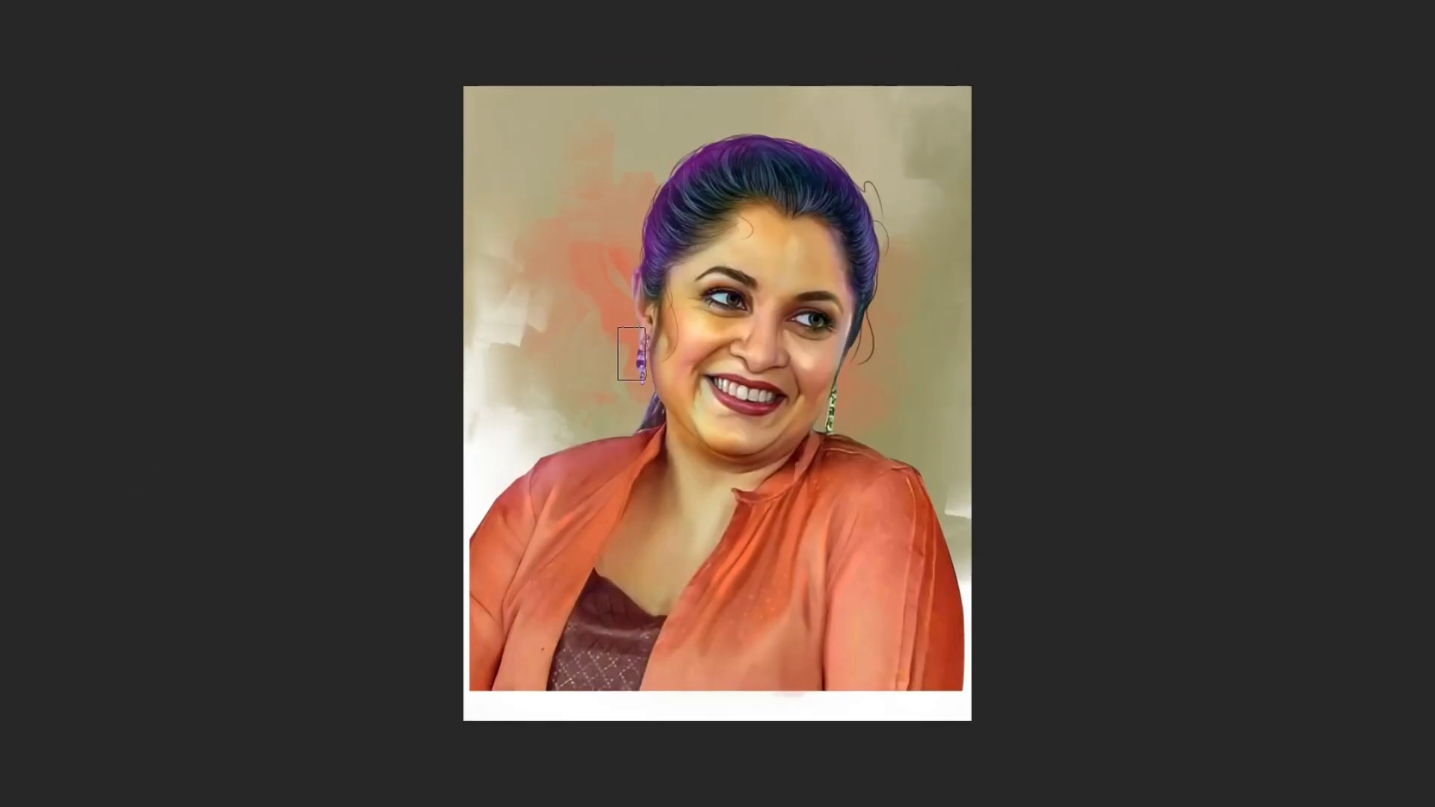
Paint dark blocky strokes in the background around the hair and earring on the left side of the head.
mouse_move(680, 362)
left_mouse_down()
mouse_move(657, 339)
mouse_move(631, 407)
left_mouse_up()
left_click(632, 300, "alt")
left_click(636, 387, "alt")
left_click_drag(626, 280, 633, 404)
left_click(644, 274, "alt")
left_click(825, 421, "alt")
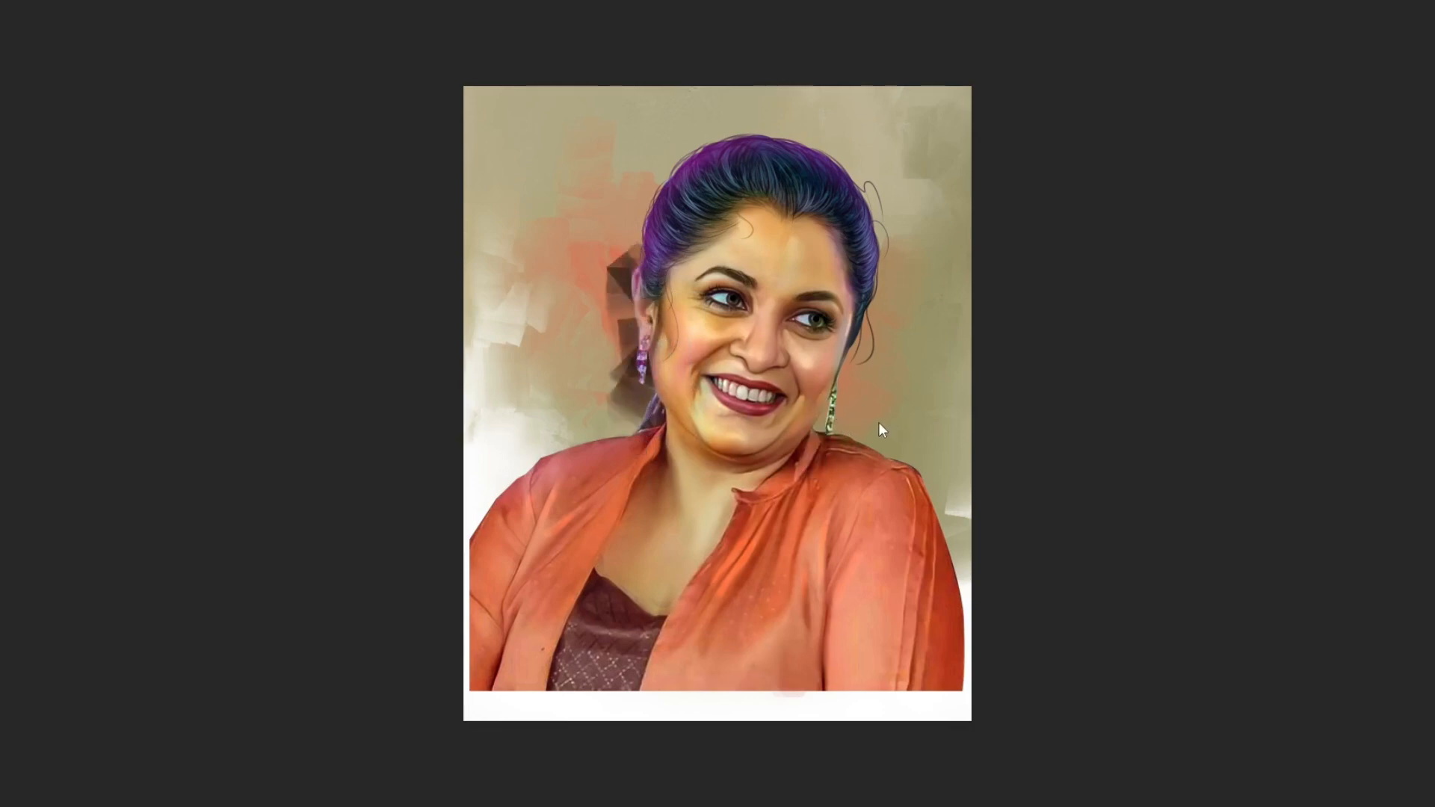
key("alt+Tab")
key("alt+Tab")
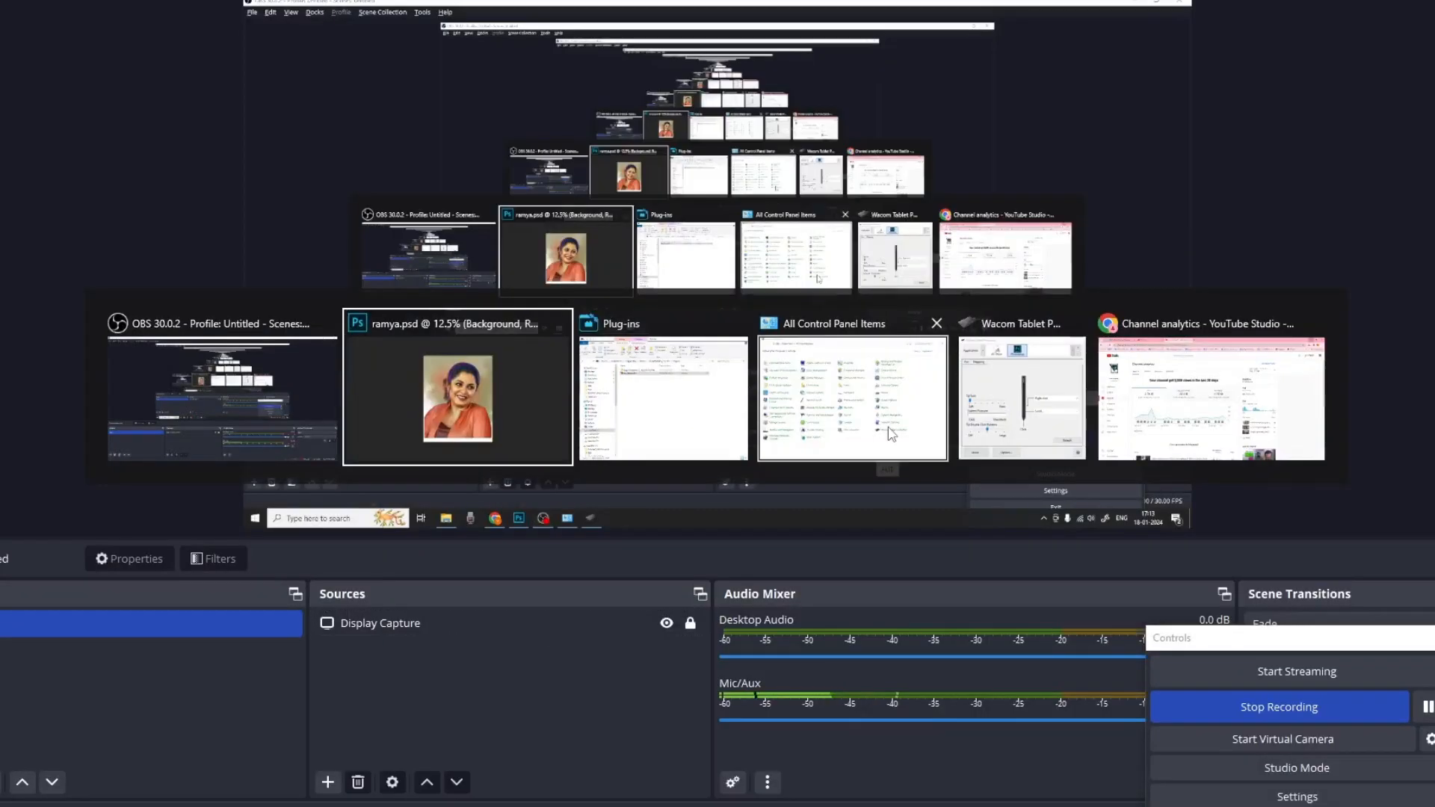
Paint more dark blocky strokes behind the neck on the right and below the earring on the left.
left_click(847, 387, "alt")
mouse_move(854, 372)
left_mouse_down()
mouse_move(823, 419)
mouse_move(870, 359)
left_mouse_up()
left_click(861, 371, "alt")
left_click(662, 335, "alt")
left_click(646, 411, "alt")
left_click_drag(644, 407, 626, 411)
left_click(607, 416, "alt")
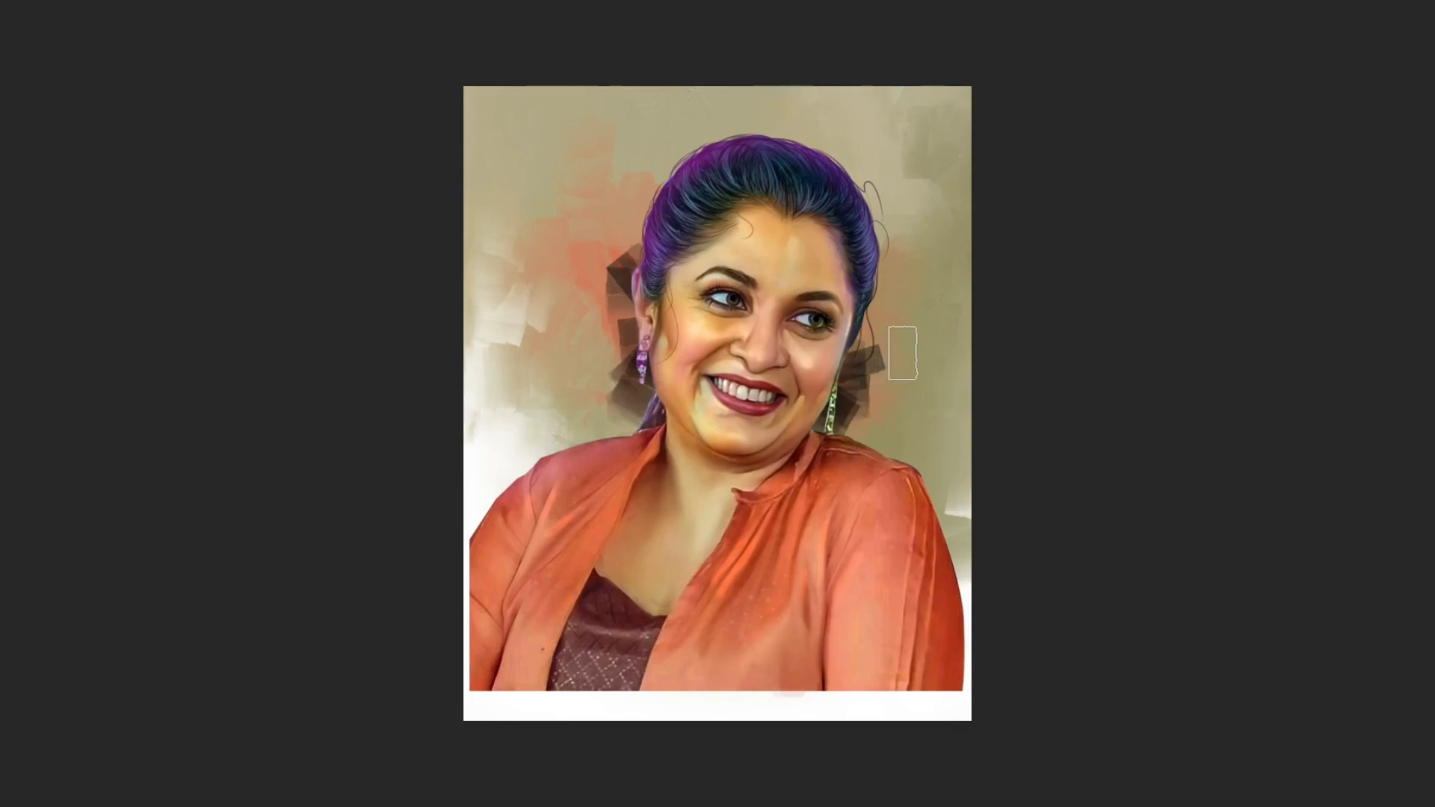
Blend the dark strokes around the head into soft background shadows.
key("alt+Tab")
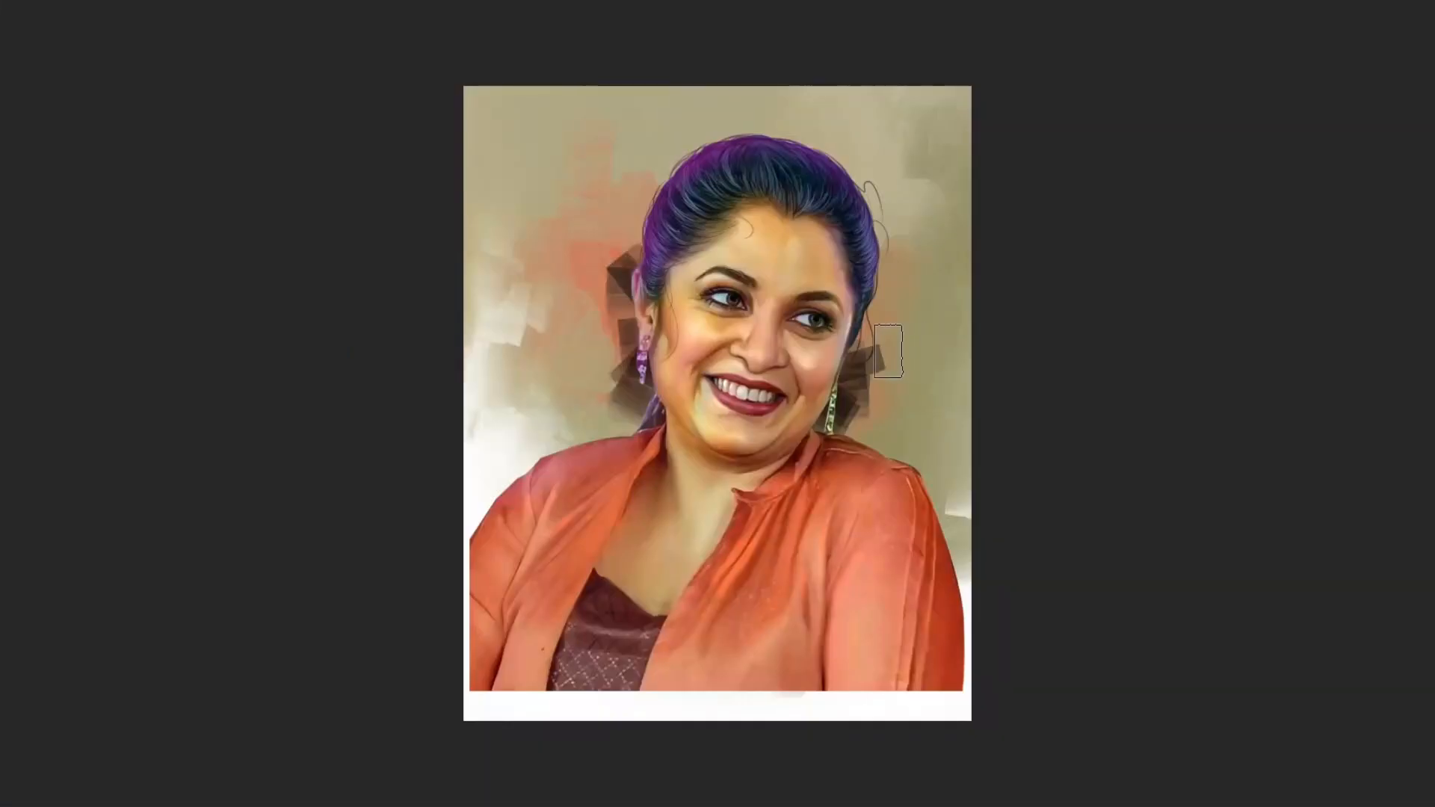
mouse_move(882, 355)
left_mouse_down()
mouse_move(865, 331)
mouse_move(879, 432)
mouse_move(894, 355)
left_mouse_up()
mouse_move(633, 246)
left_mouse_down()
mouse_move(599, 260)
mouse_move(605, 322)
mouse_move(570, 364)
mouse_move(616, 308)
mouse_move(644, 227)
mouse_move(625, 294)
left_mouse_up()
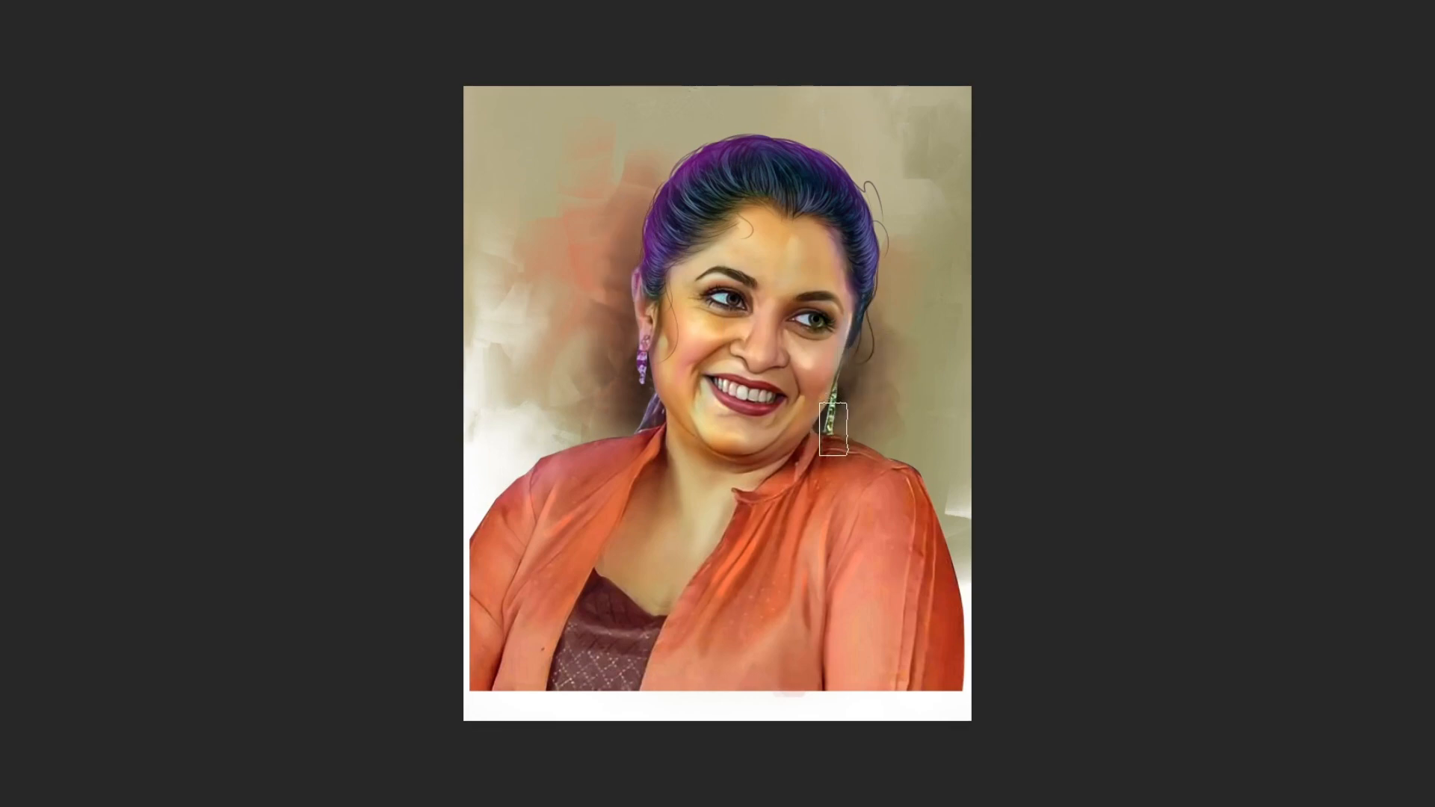
key("alt")
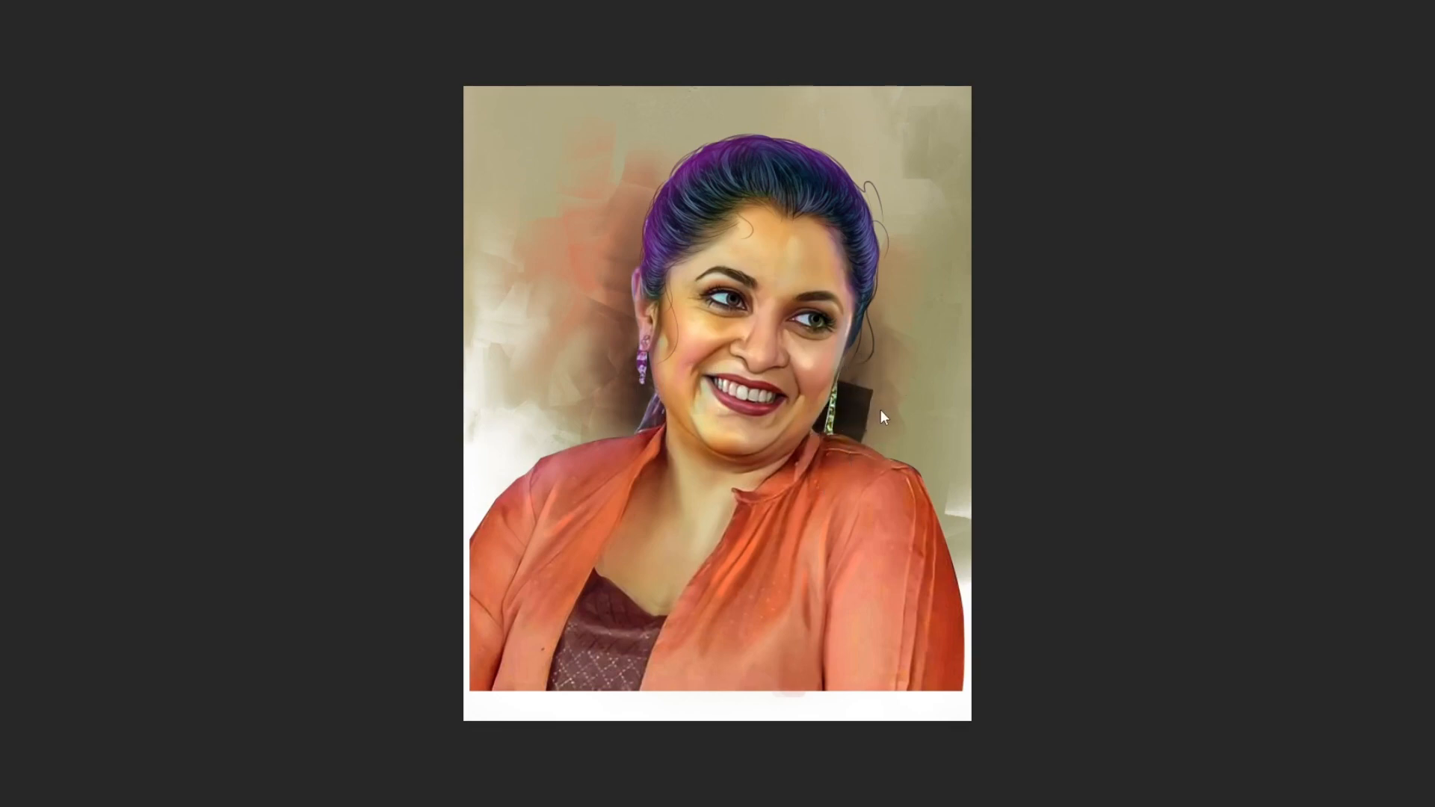
key("alt+Tab")
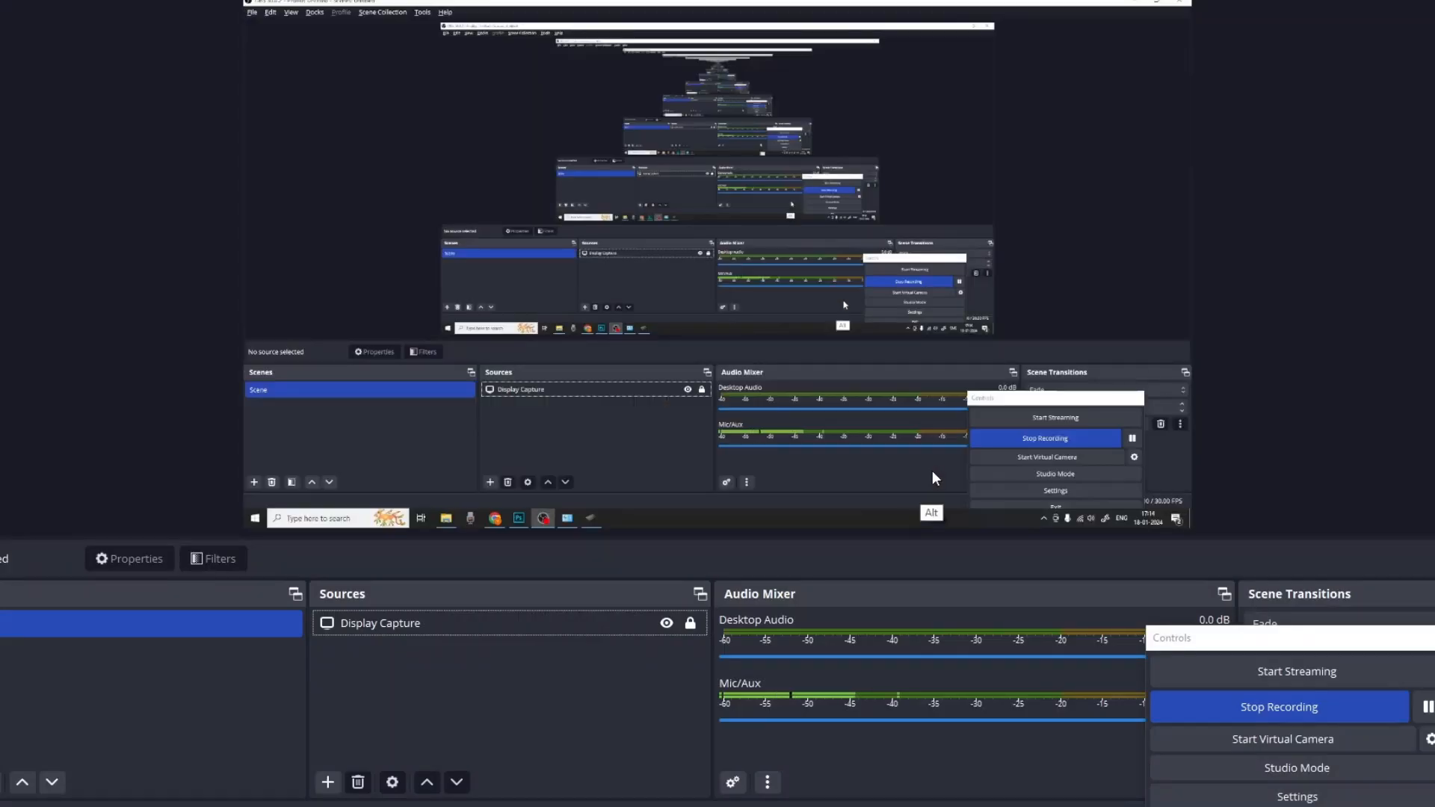
key("alt+Tab")
key("alt+Tab")
key("alt+Tab")
key("alt+Tab")
key("alt+Tab")
key("alt+Tab")
key("alt+Tab")
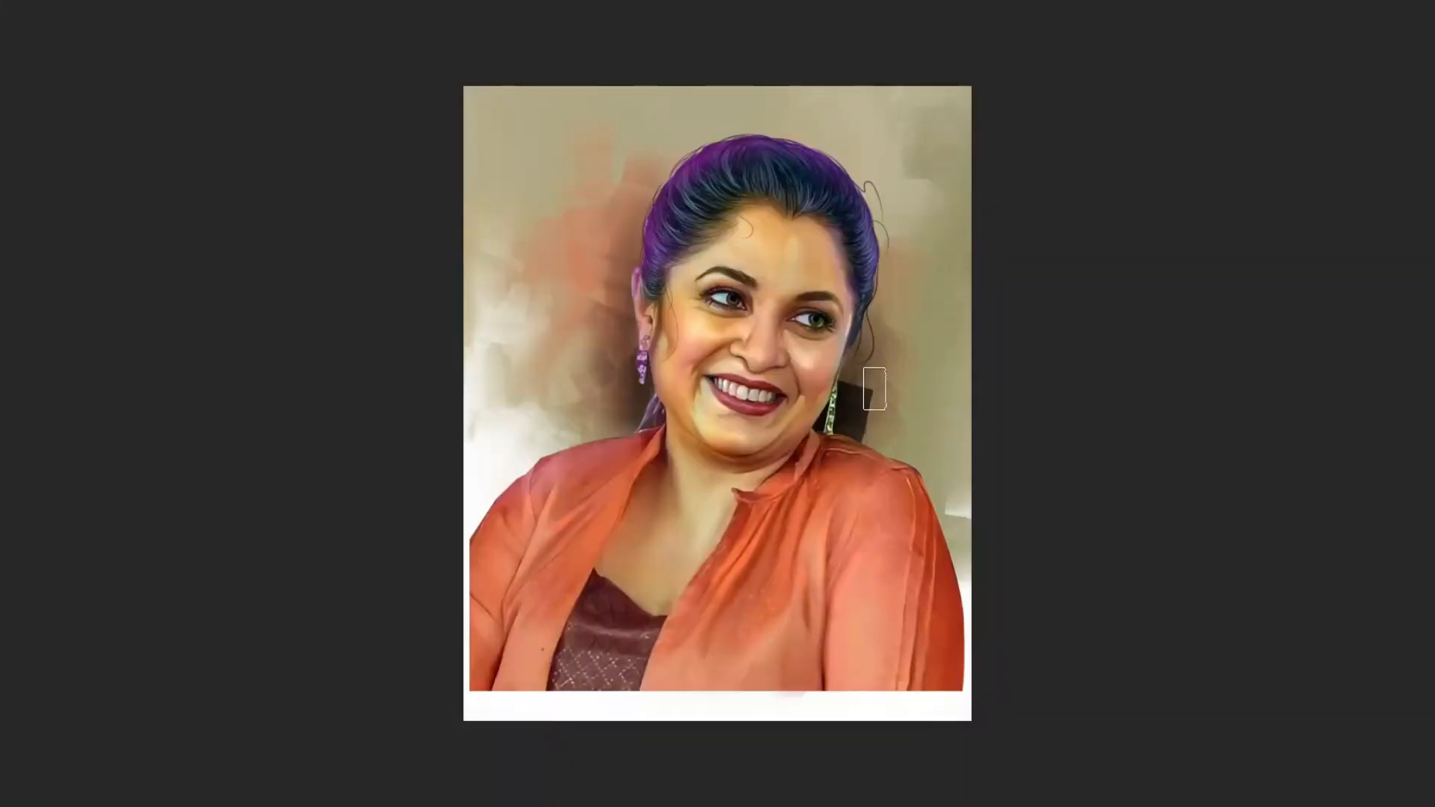